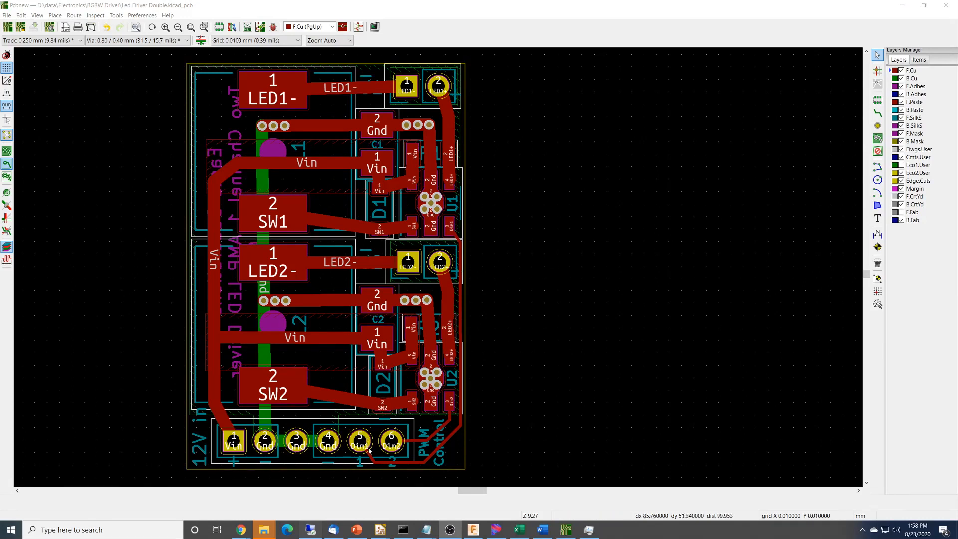
# Select the /Dim1 track segment on F.Cu beside the PWM Control text to inspect it, and clear the selection.
pyautogui.click(446, 439)
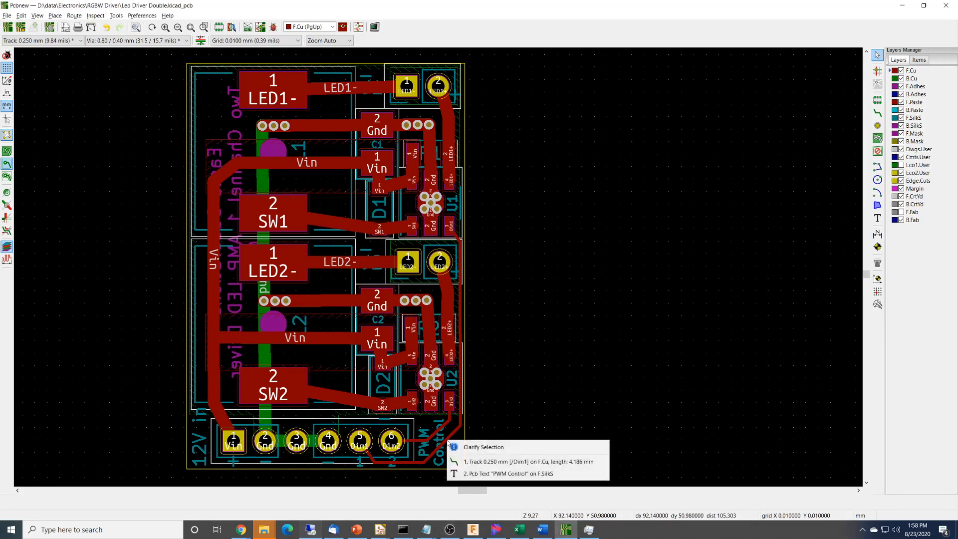
pyautogui.click(499, 462)
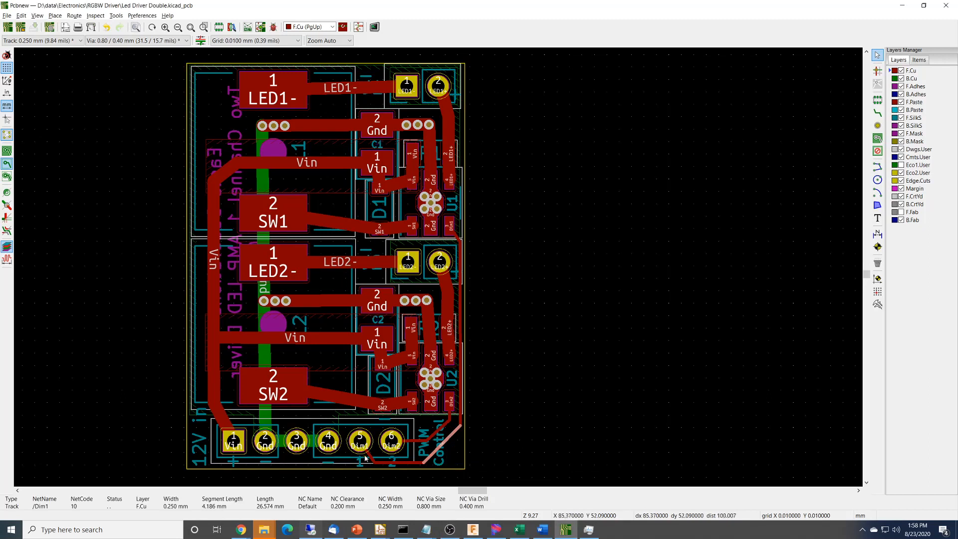
pyautogui.click(510, 403)
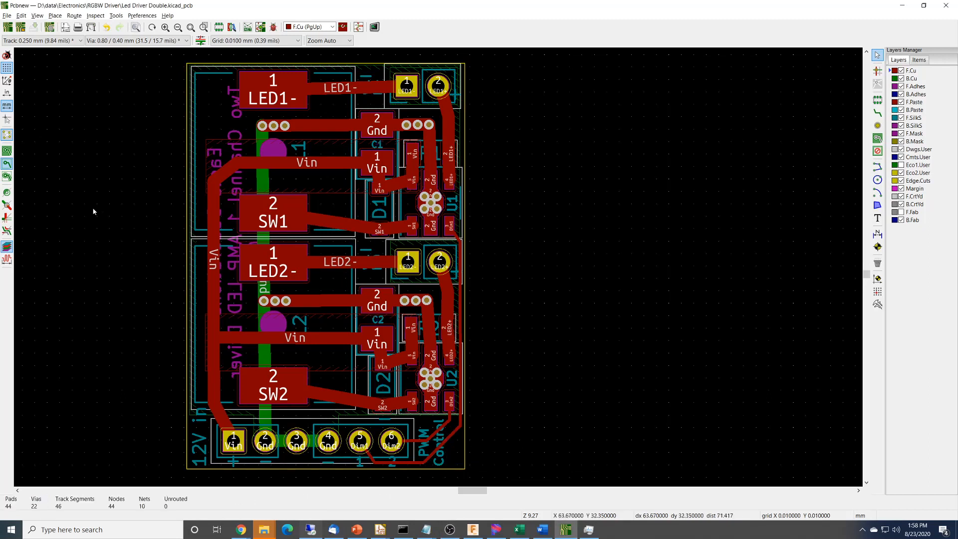
# Show the filled areas of the copper zones to examine the pours, and return to the zone outline display.
pyautogui.click(7, 152)
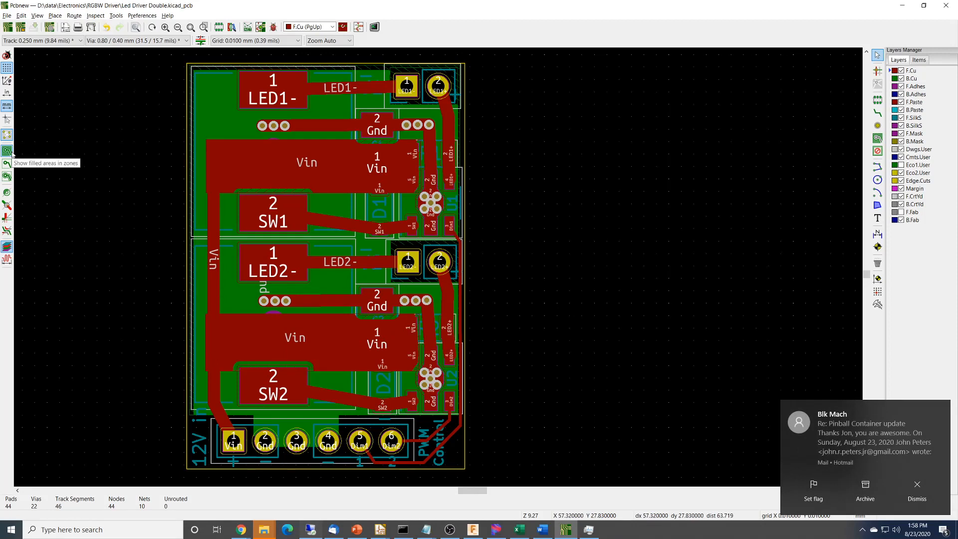
pyautogui.click(917, 489)
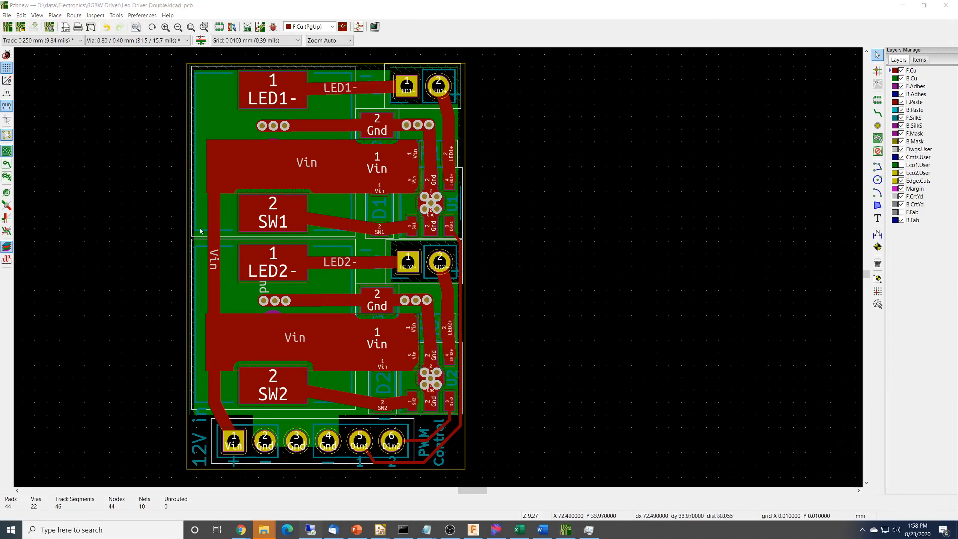
pyautogui.click(86, 155)
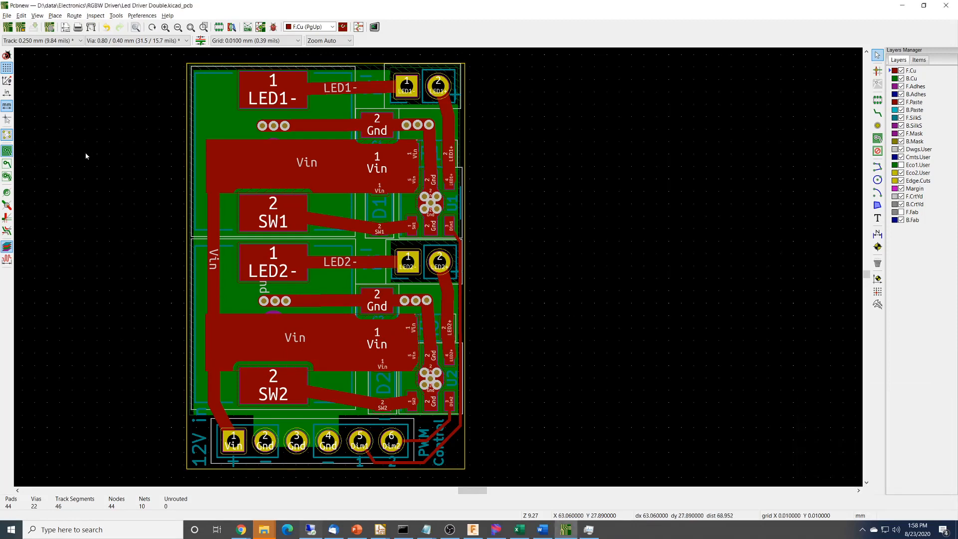
pyautogui.click(8, 164)
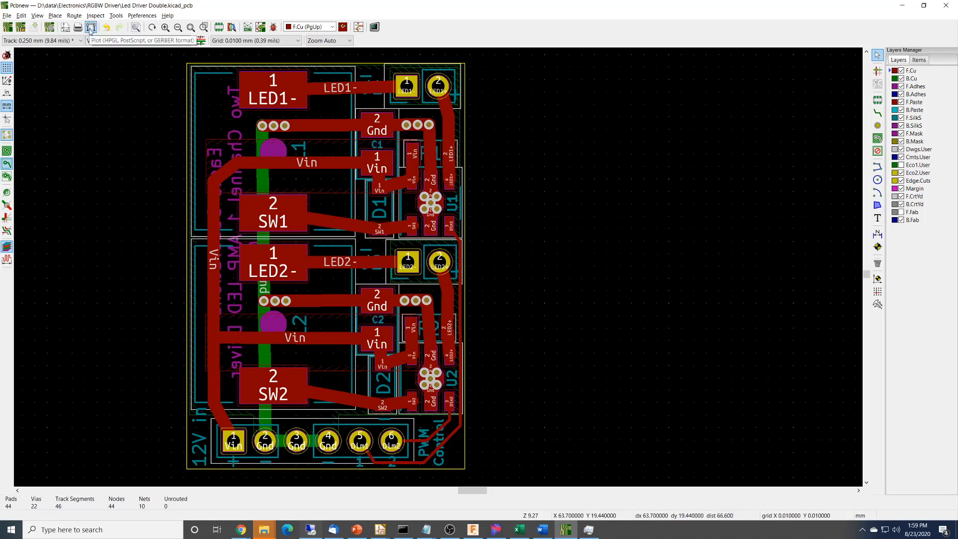
# Open the plot settings and generate the board's Excellon drill file into the Gerbers folder.
pyautogui.click(91, 27)
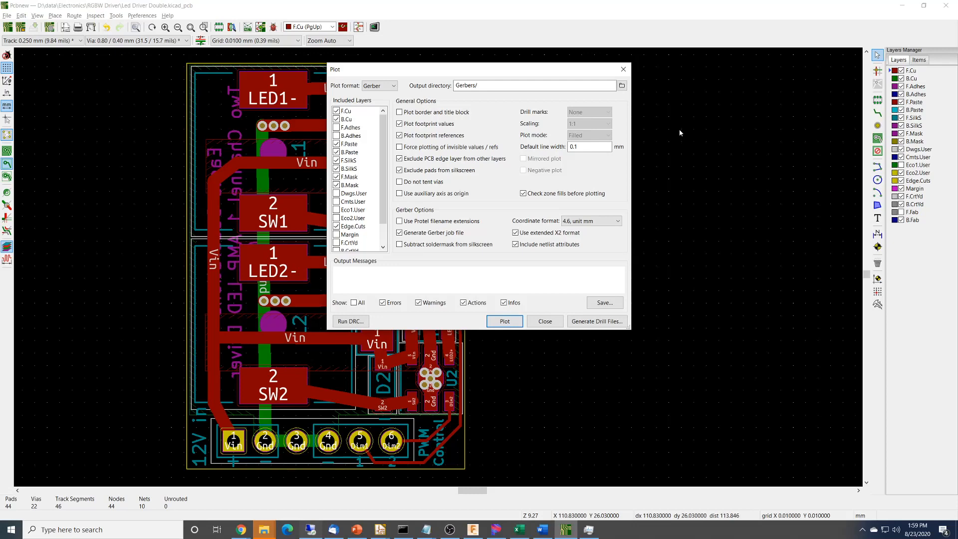
pyautogui.moveTo(499, 73); pyautogui.dragTo(642, 78)
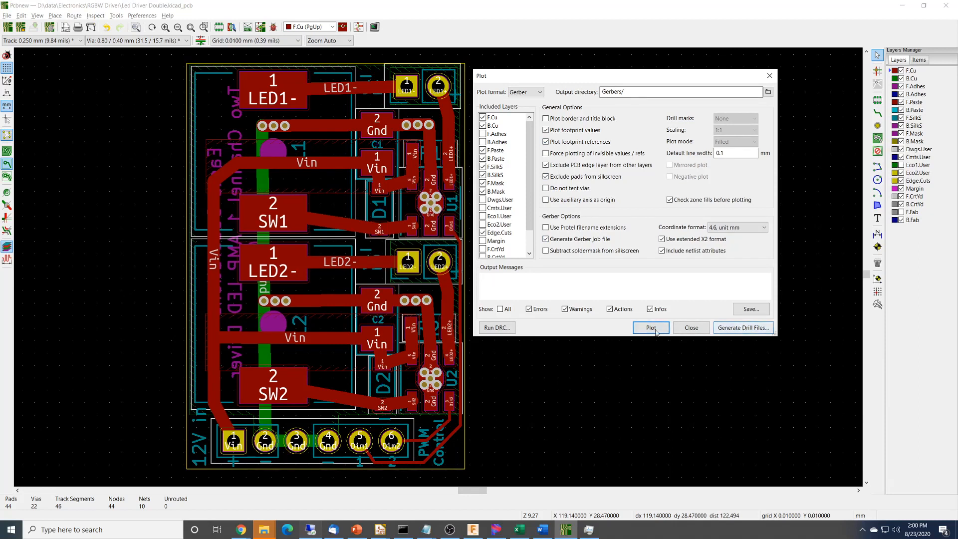
pyautogui.click(743, 328)
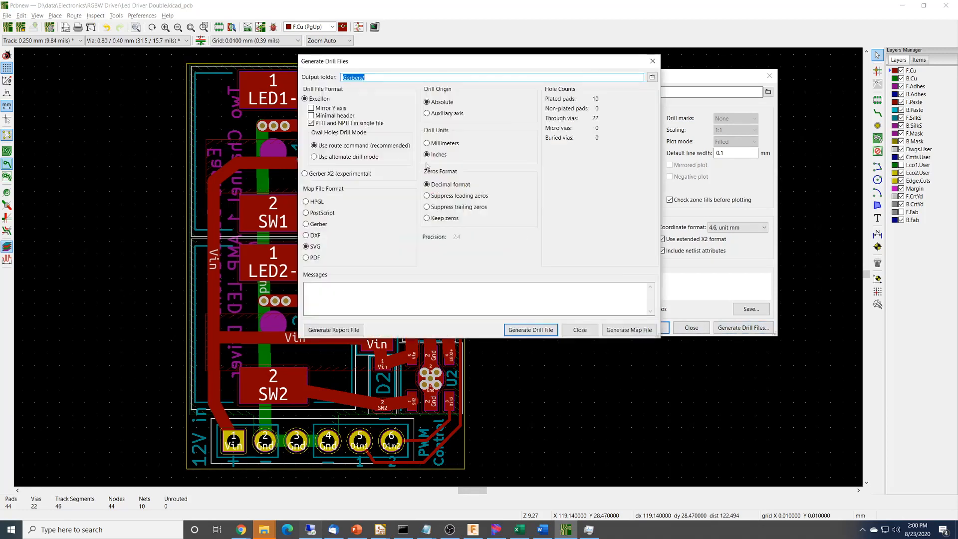
pyautogui.click(542, 331)
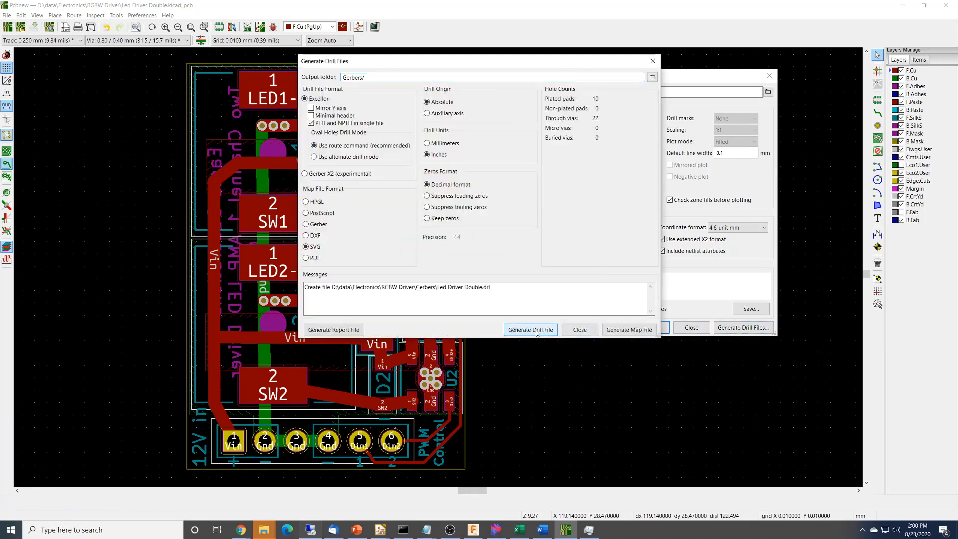
pyautogui.click(579, 332)
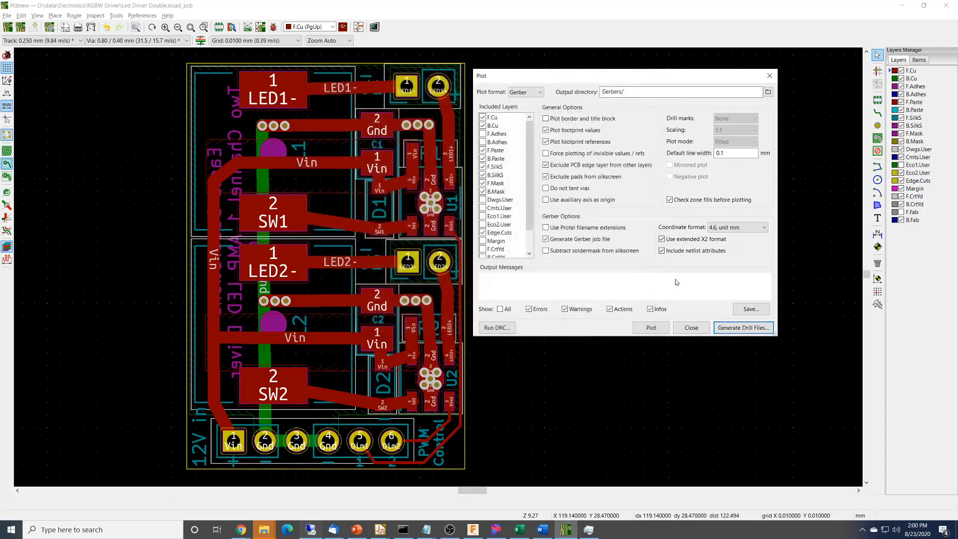
# Plot the selected board layers as Gerber files into the Gerbers folder and close the plot settings.
pyautogui.click(650, 328)
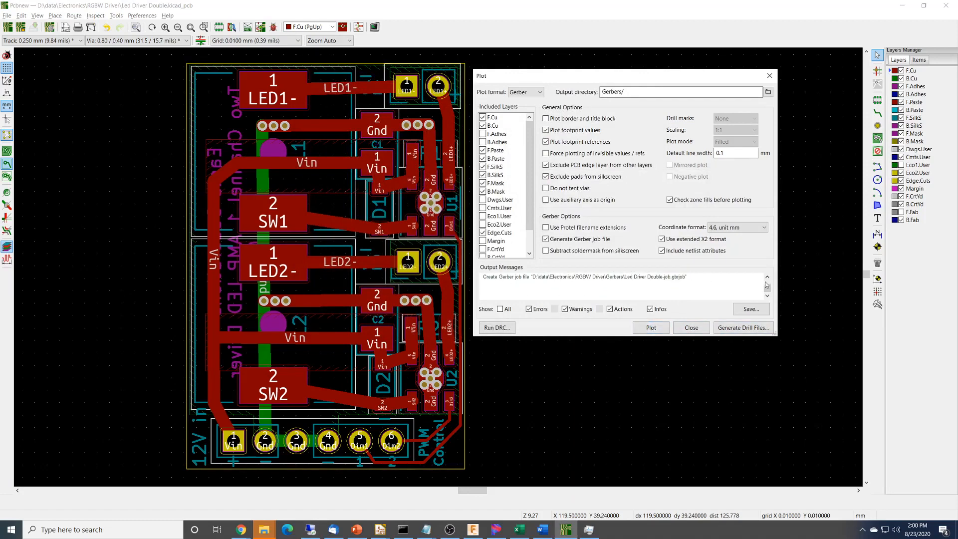
pyautogui.scroll(3, 766, 288)
pyautogui.click(692, 327)
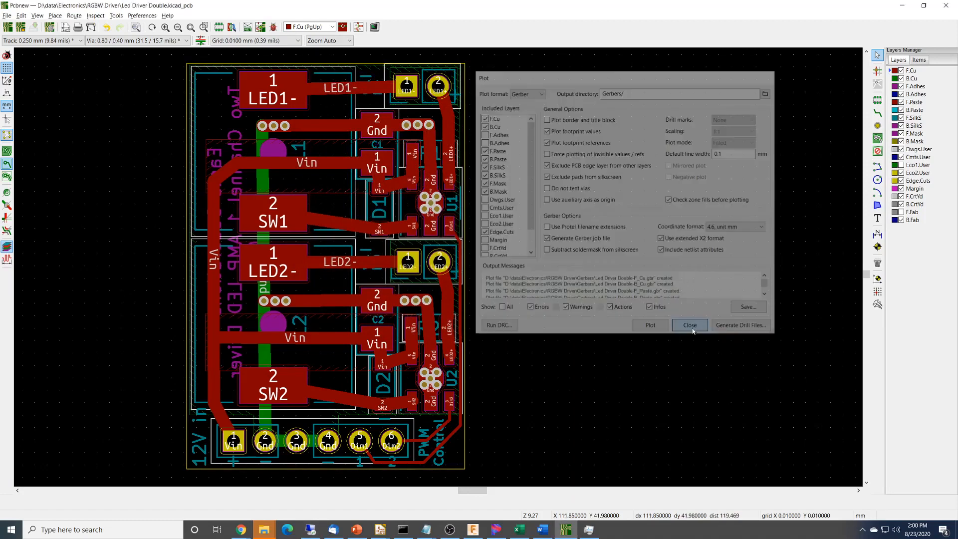
# In File Explorer's Gerbers folder, compress the Led Driver Double drill file and layer .gbr files into a zip, excluding the bottom-pos file.
pyautogui.hotkey('alt', 'Tab')
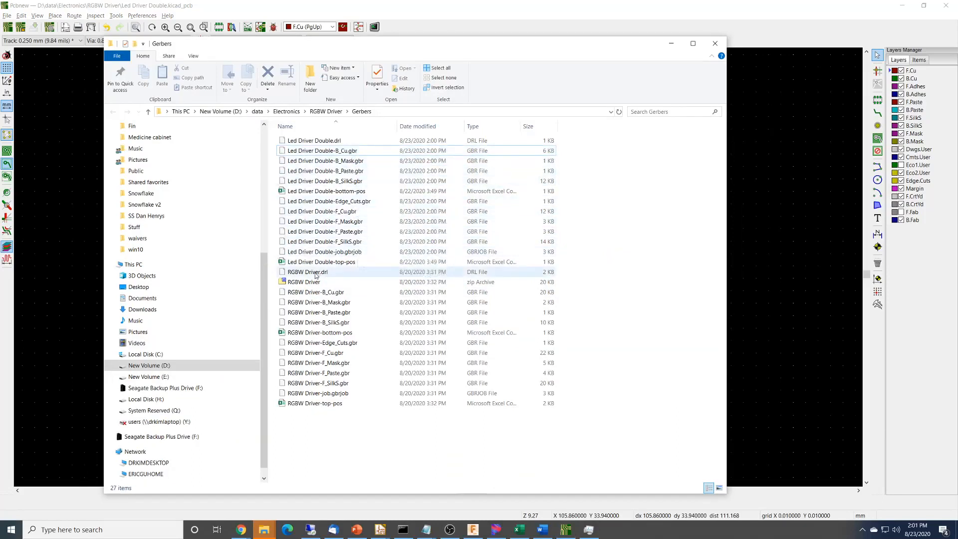
pyautogui.click(339, 142)
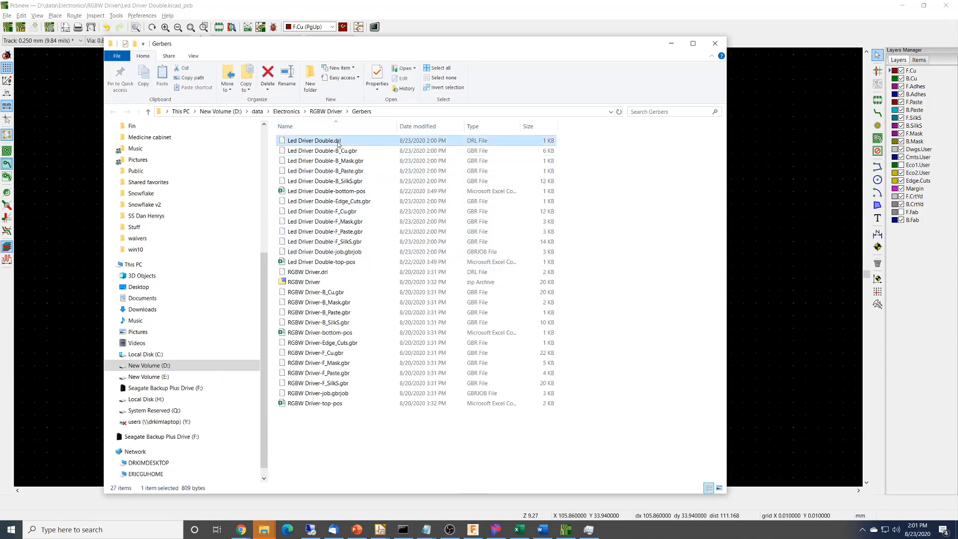
pyautogui.keyDown('shift'); pyautogui.click(357, 241); pyautogui.keyUp('shift')
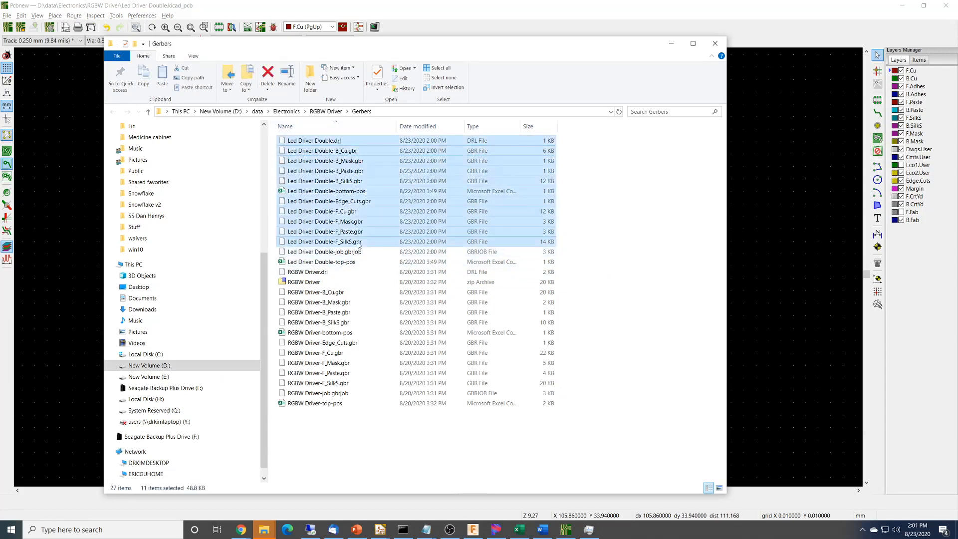
pyautogui.keyDown('ctrl'); pyautogui.click(367, 193); pyautogui.keyUp('ctrl')
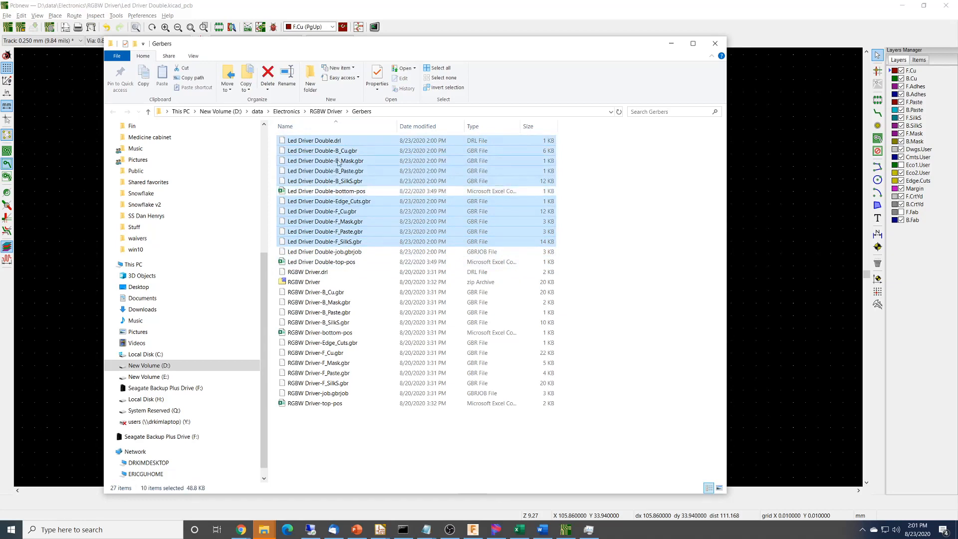
pyautogui.rightClick(338, 161)
pyautogui.moveTo(394, 244)
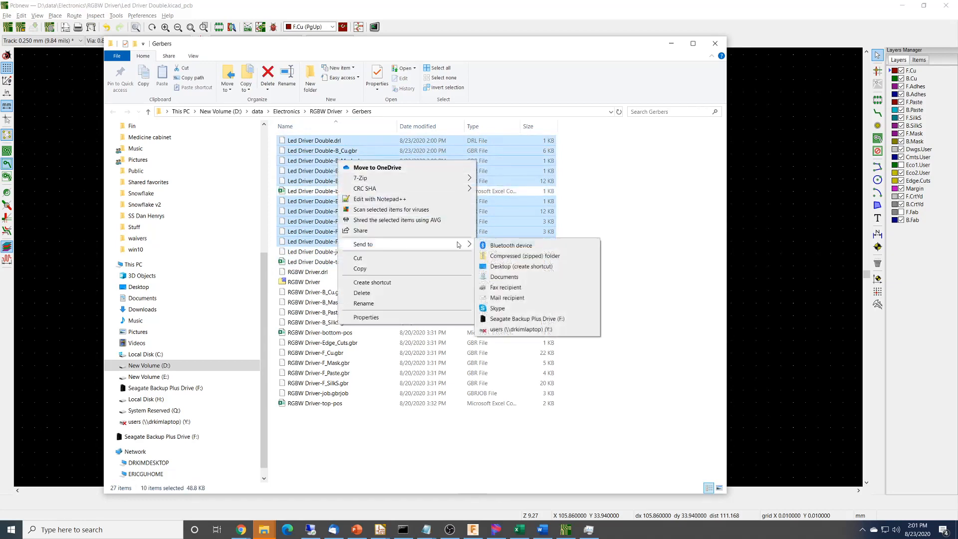
pyautogui.click(517, 256)
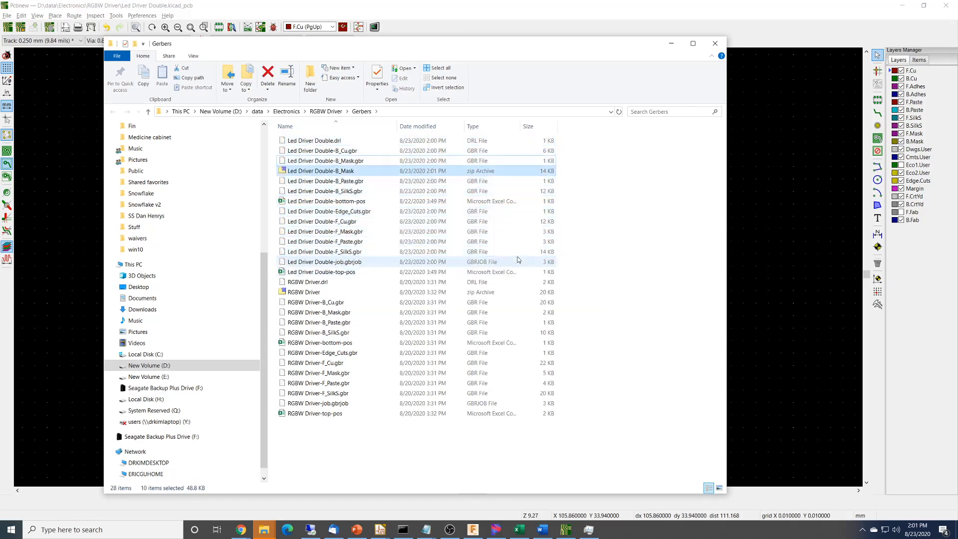
# Rename the new zip archive to Led Driver Double.
pyautogui.press('BackSpace')
pyautogui.press('BackSpace')
pyautogui.press('BackSpace')
pyautogui.press('BackSpace')
pyautogui.press('BackSpace')
pyautogui.press('BackSpace')
pyautogui.press('BackSpace')
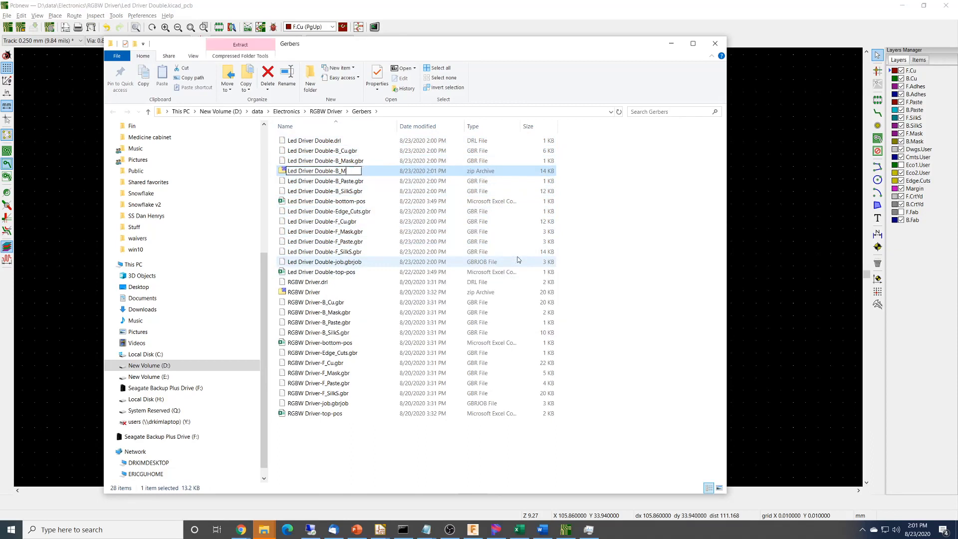
pyautogui.press('Return')
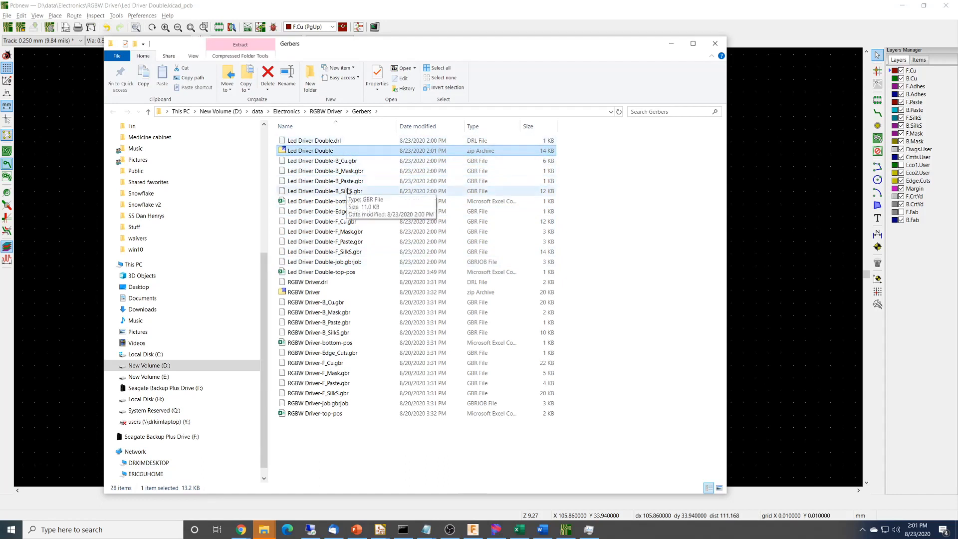
# Switch to the JLCPCB site in Chrome and start a quote for a 2-layer board.
pyautogui.hotkey('alt', 'Tab')
pyautogui.hotkey('alt', 'Tab')
pyautogui.hotkey('alt', 'Tab')
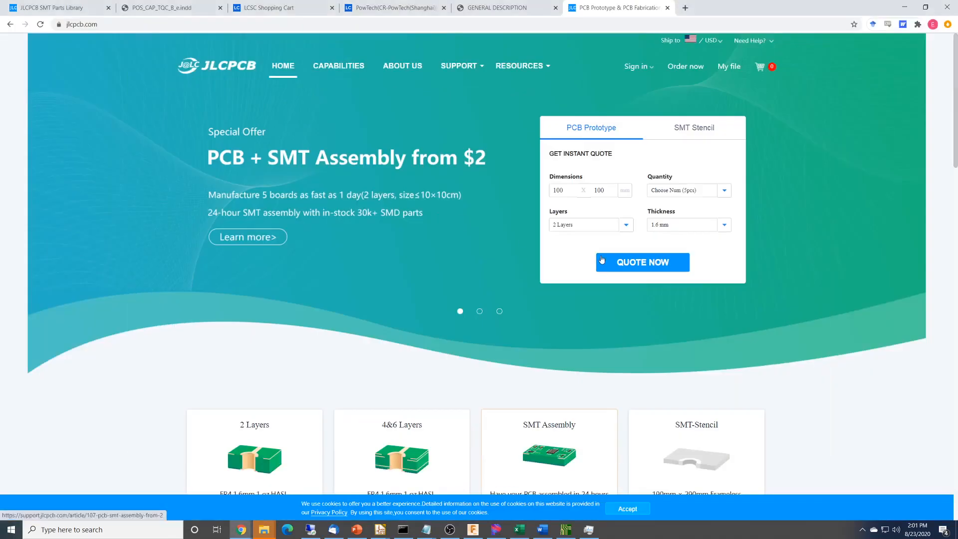
pyautogui.scroll(-3, 445, 383)
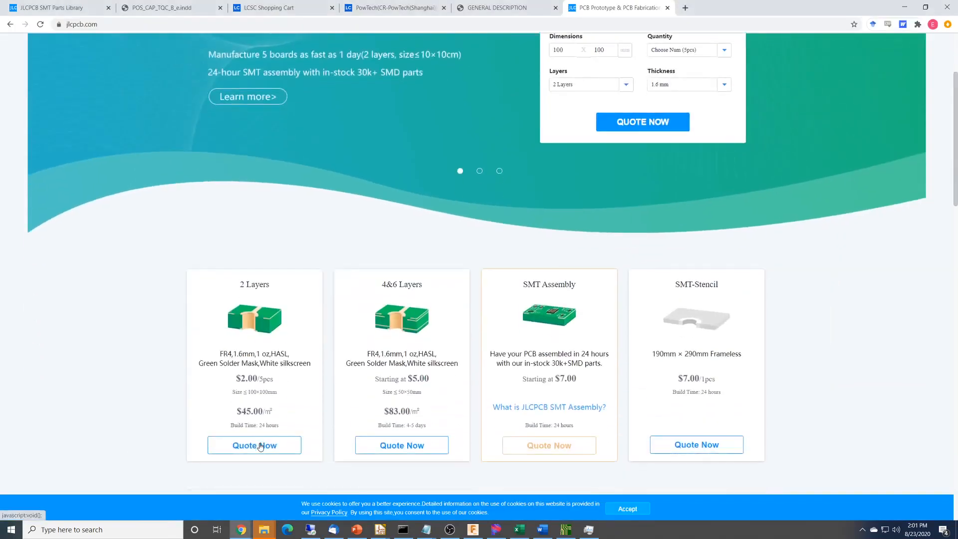
pyautogui.click(257, 445)
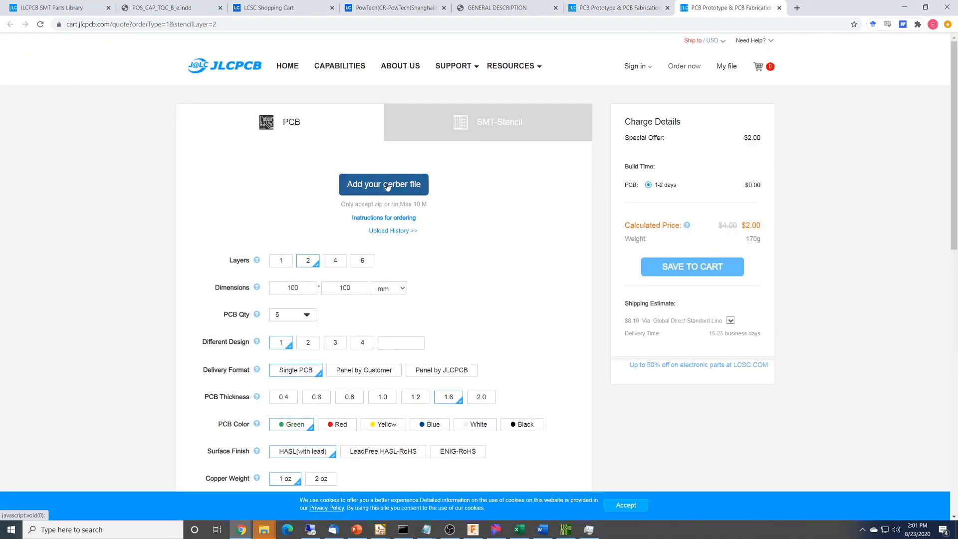
# Upload the Led Driver Double zip archive as the Gerber file and review the board preview and order options.
pyautogui.click(387, 184)
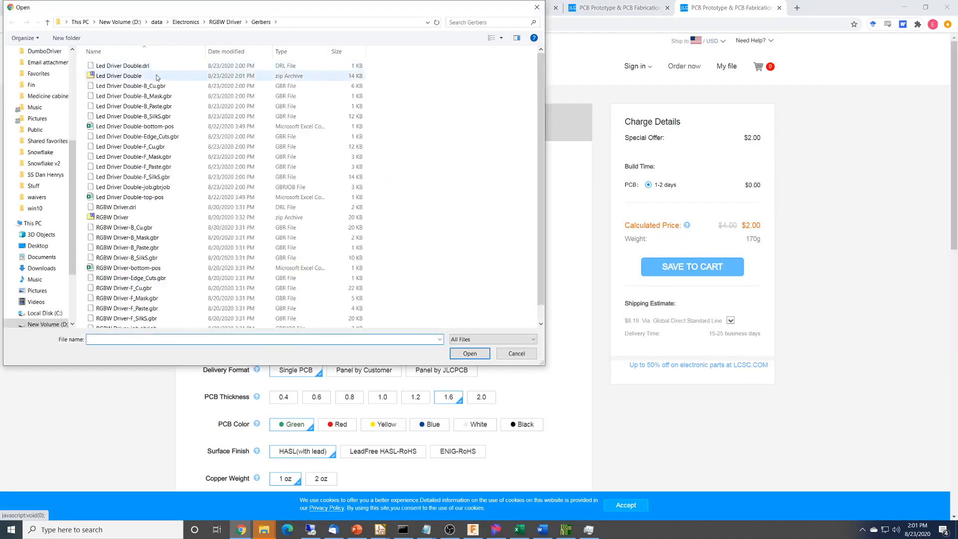
pyautogui.click(125, 78)
pyautogui.click(469, 353)
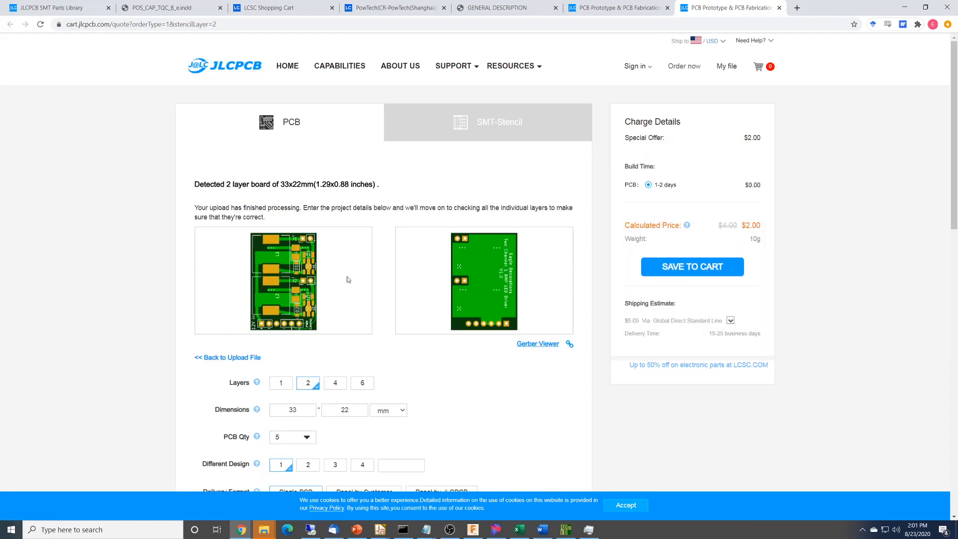
pyautogui.scroll(-3, 429, 343)
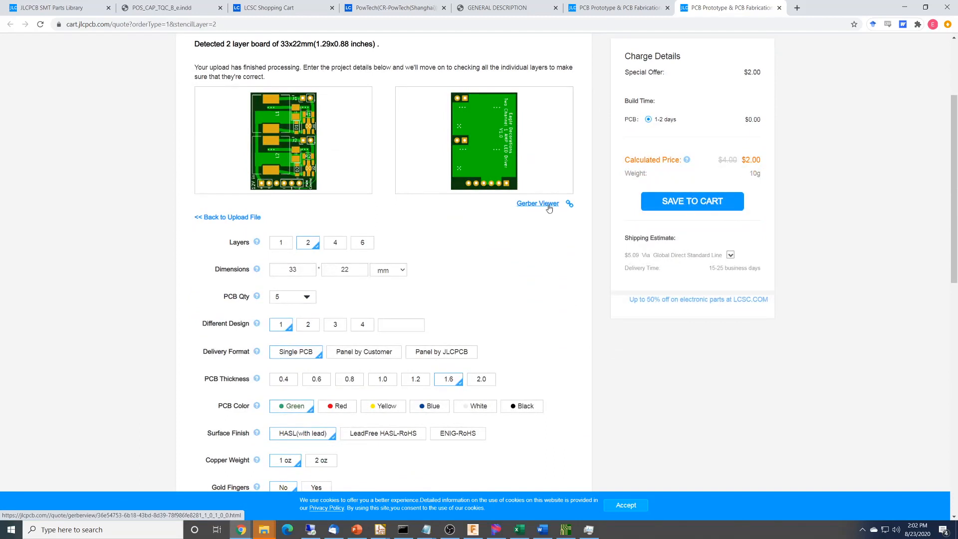
# Open the OSH Park website in a new browser tab.
pyautogui.click(795, 8)
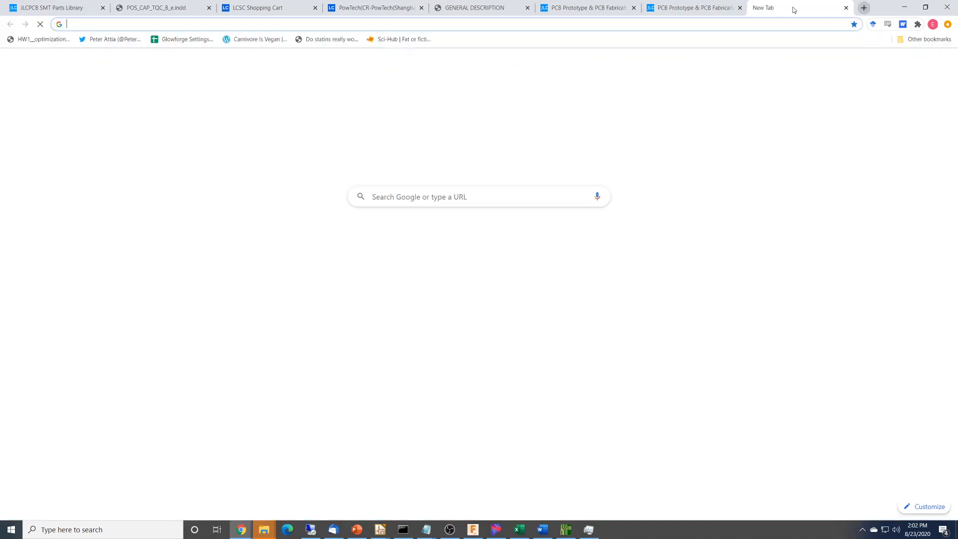
pyautogui.write('osh')
pyautogui.press('Return')
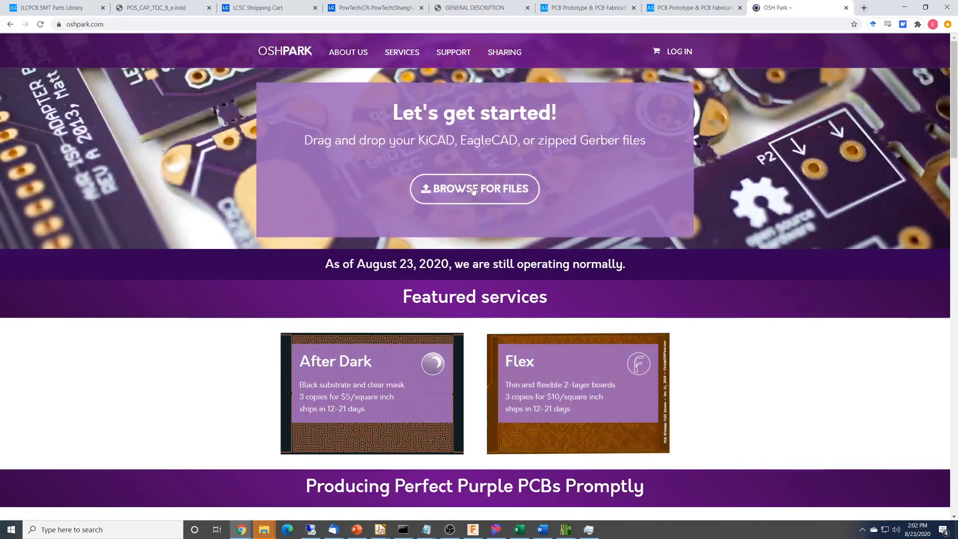
# Upload the Led Driver Double zip archive to OSH Park.
pyautogui.click(471, 188)
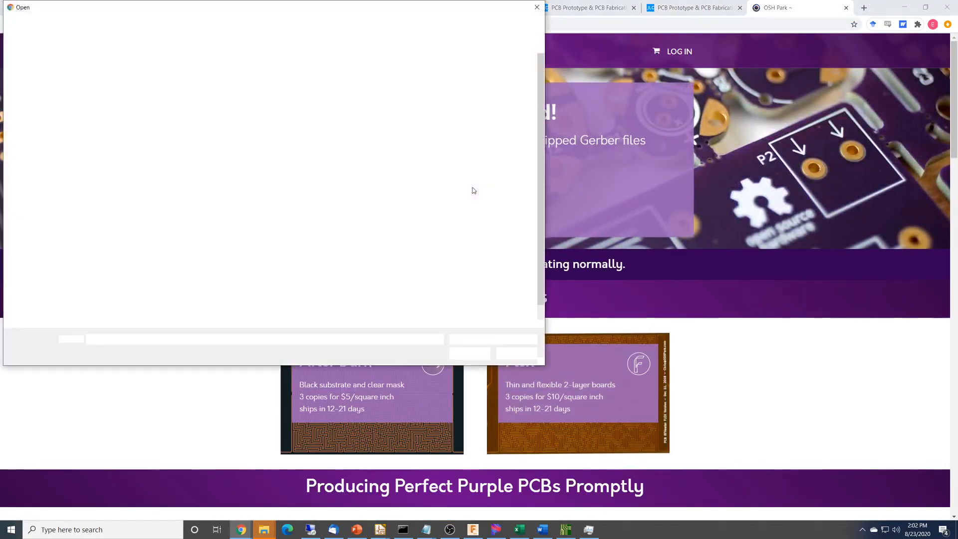
pyautogui.click(120, 76)
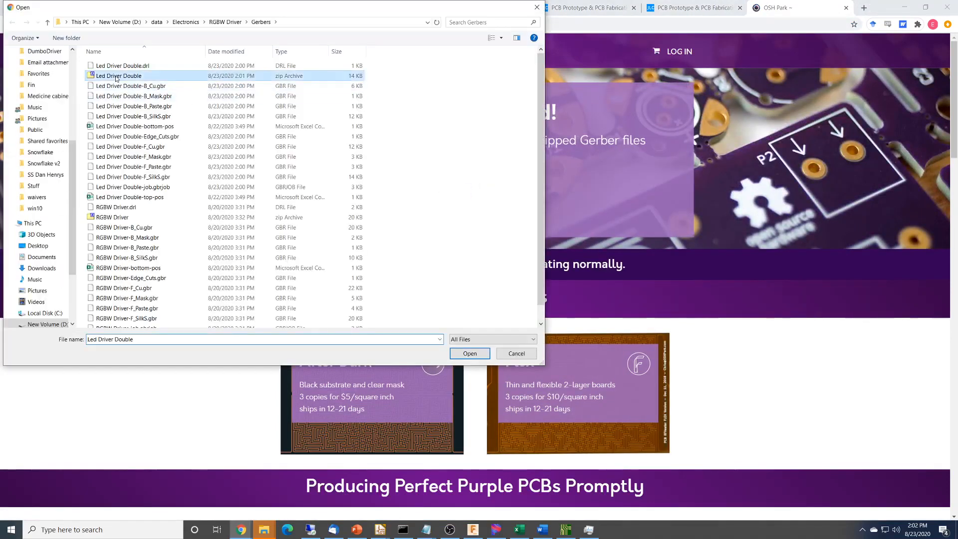
pyautogui.click(474, 355)
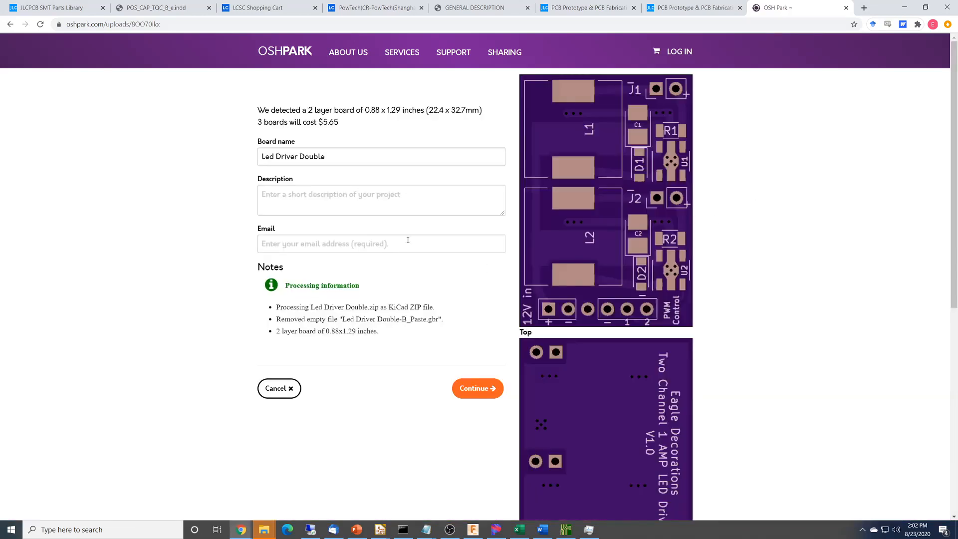
# Fill in the contact e-mail for the Led Driver Double board and continue to the design verification page.
pyautogui.click(409, 242)
pyautogui.write('a')
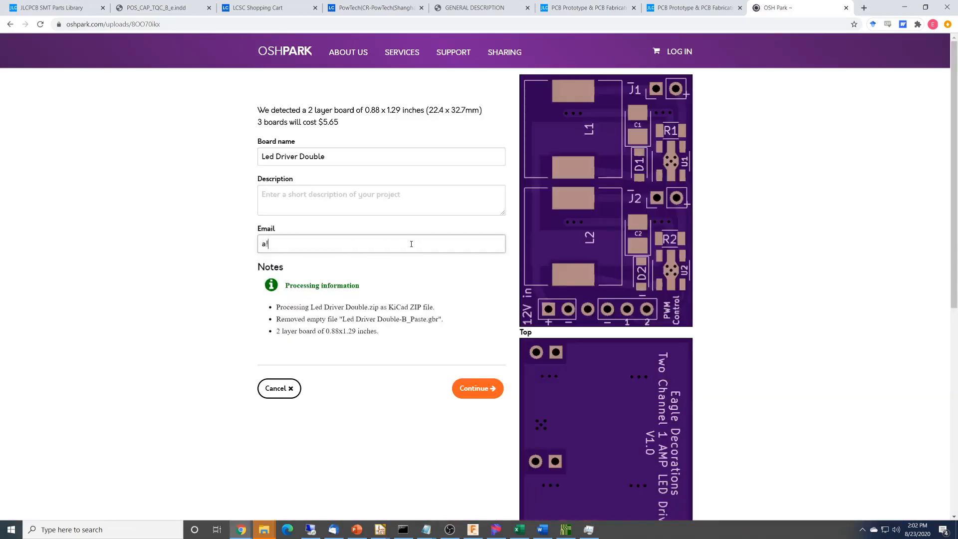
pyautogui.write('@b.com')
pyautogui.click(469, 395)
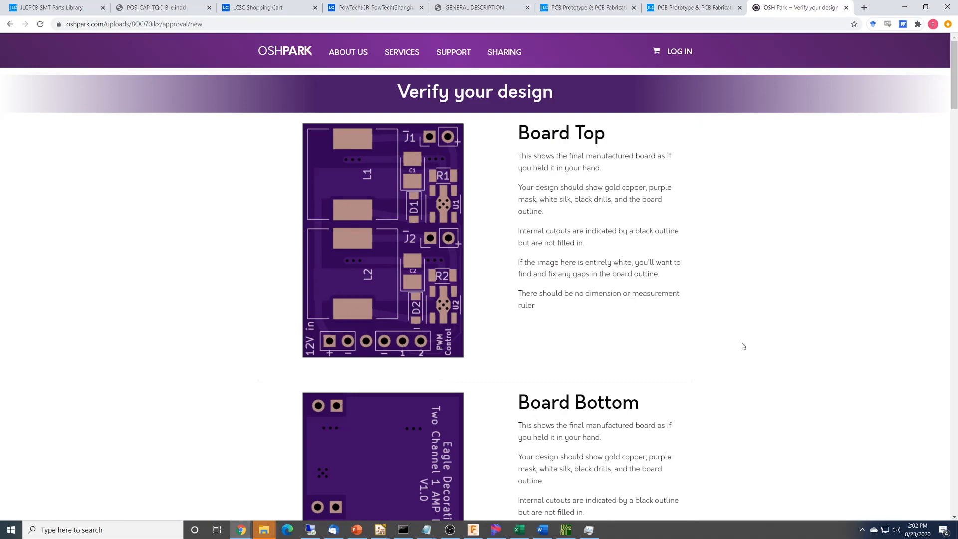
# Examine the rendered board sides, drills, silkscreen, copper, solder mask and outline layers on the verification page, and close the OSH Park page.
pyautogui.scroll(-7, 743, 345)
pyautogui.scroll(-2, 745, 346)
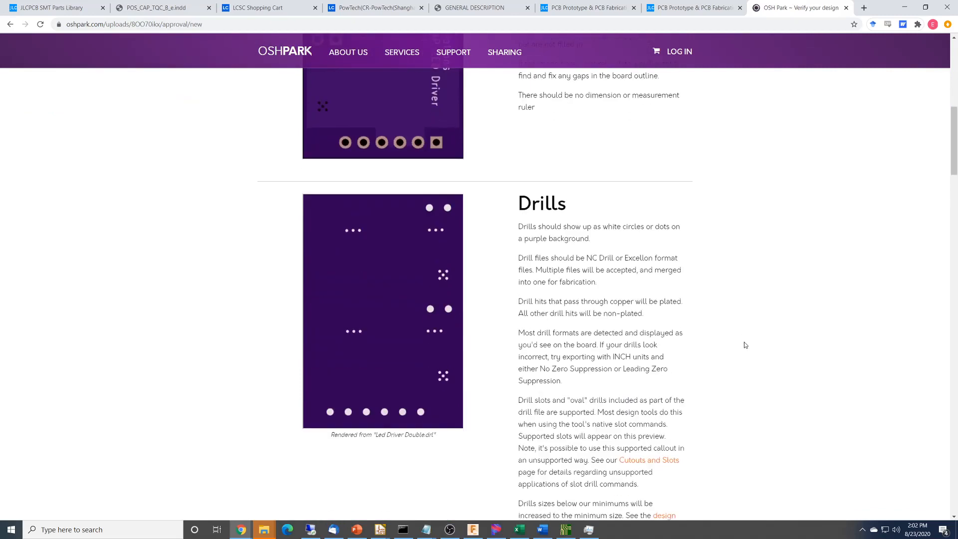
pyautogui.scroll(8, 745, 344)
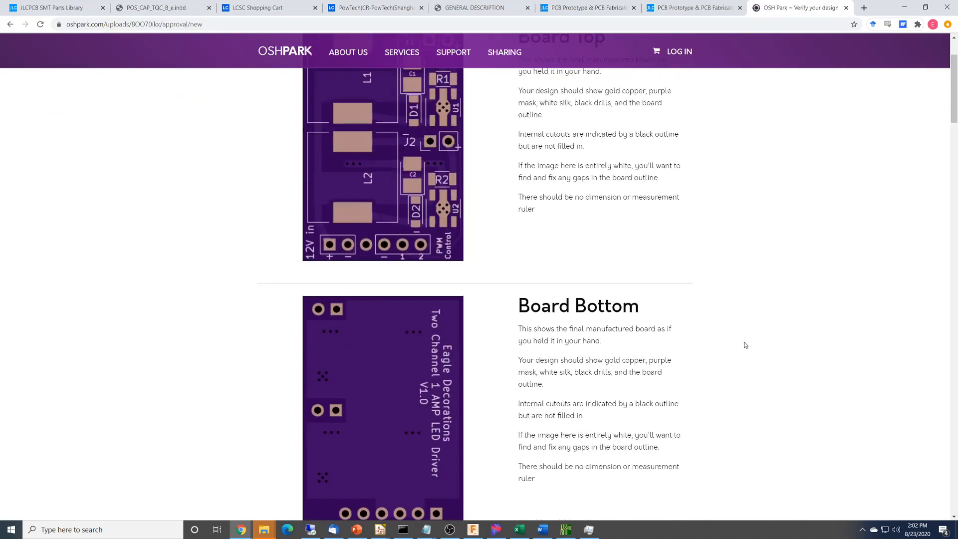
pyautogui.scroll(-12, 744, 344)
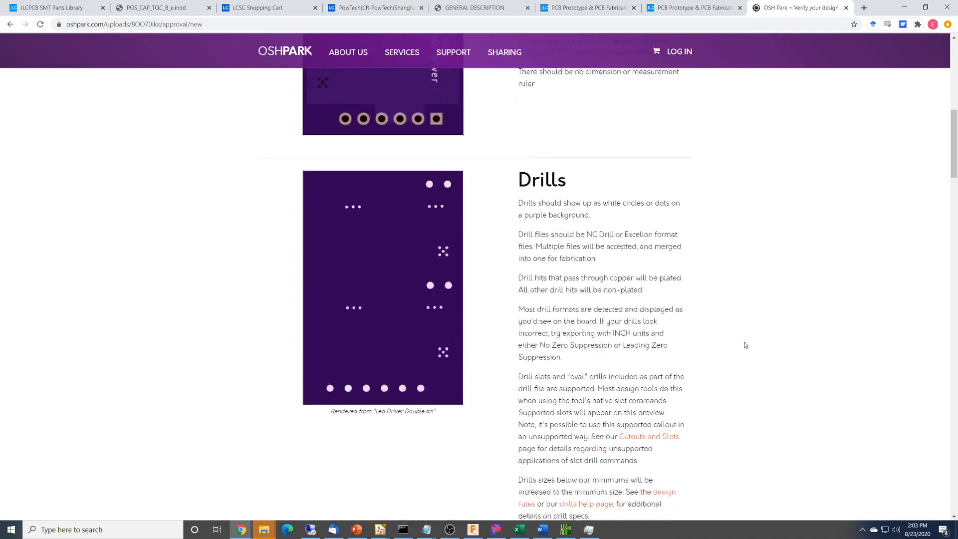
pyautogui.scroll(-5, 745, 345)
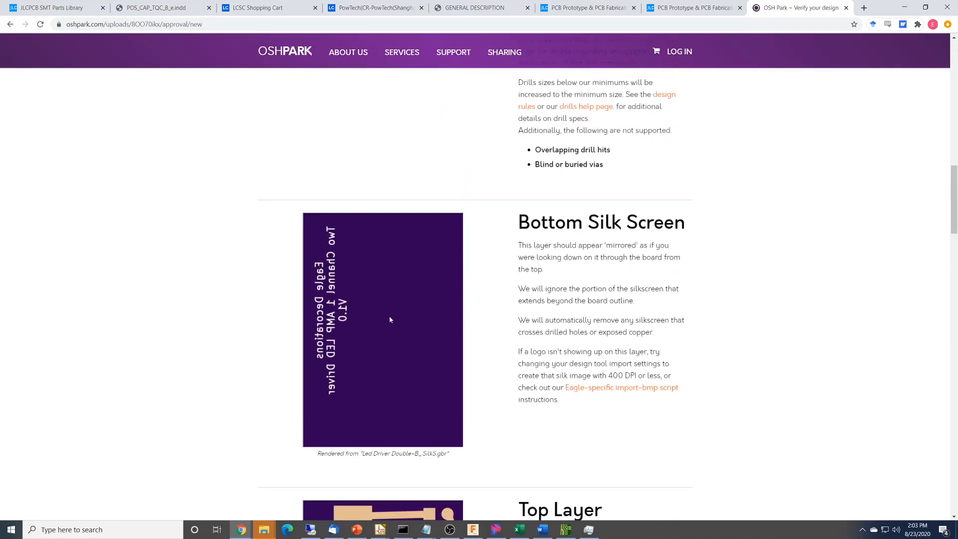
pyautogui.scroll(-6, 392, 324)
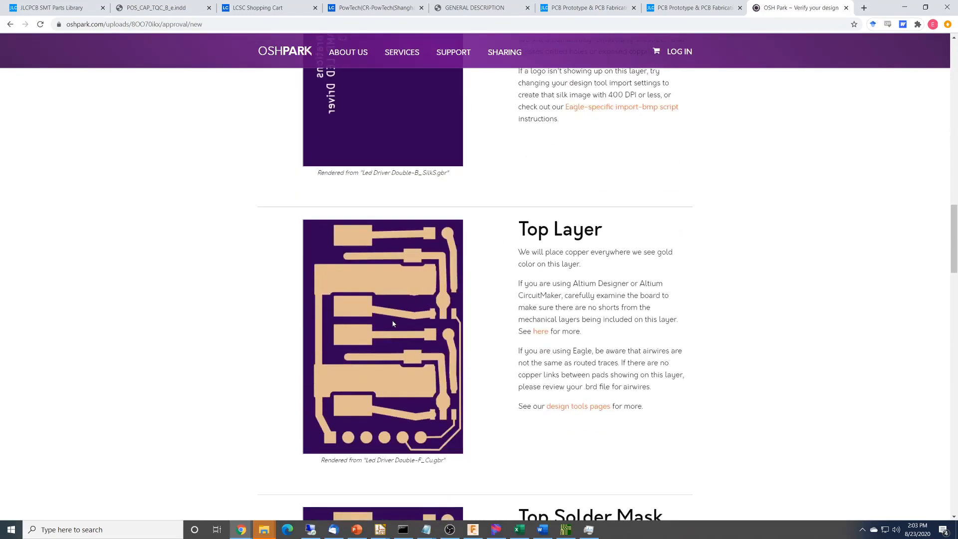
pyautogui.scroll(-5, 400, 375)
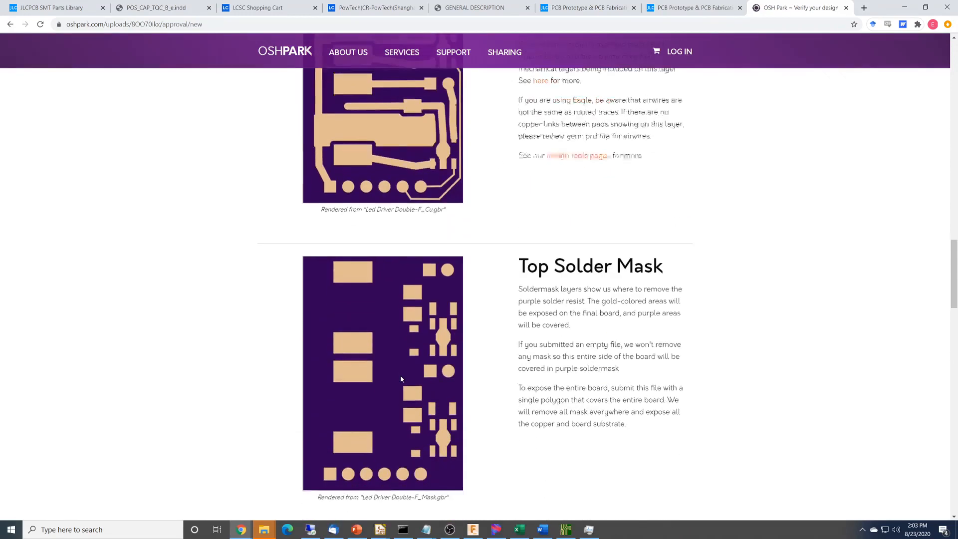
pyautogui.scroll(-7, 401, 379)
pyautogui.scroll(-5, 401, 378)
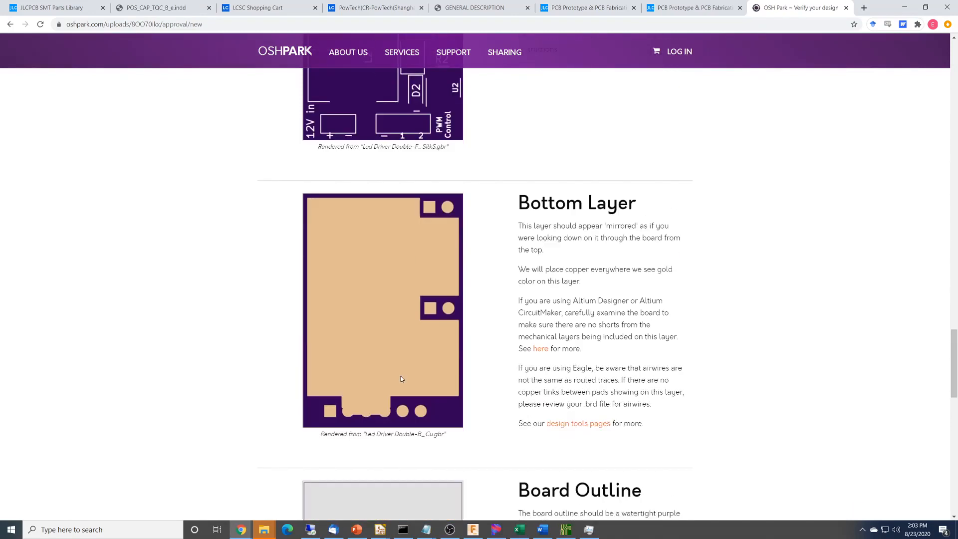
pyautogui.scroll(-6, 402, 392)
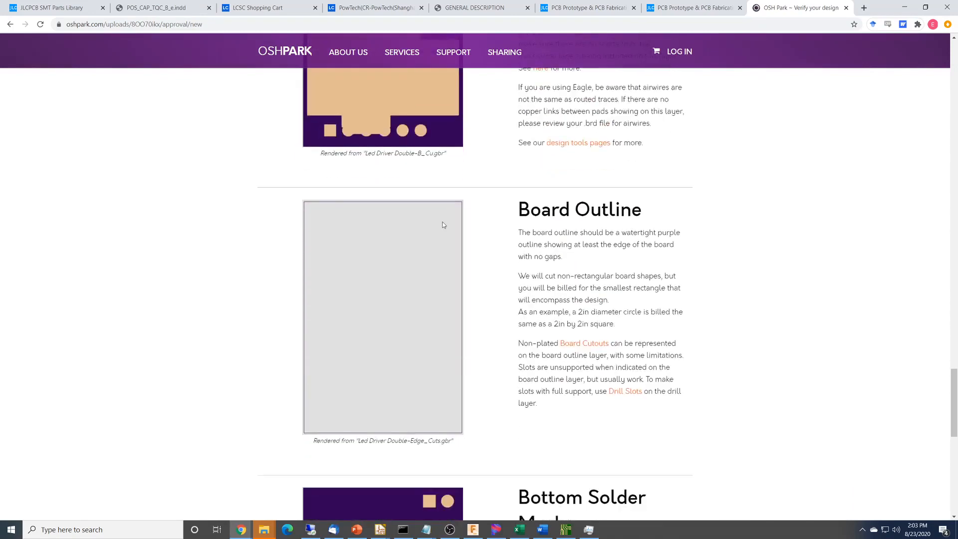
pyautogui.scroll(-5, 443, 224)
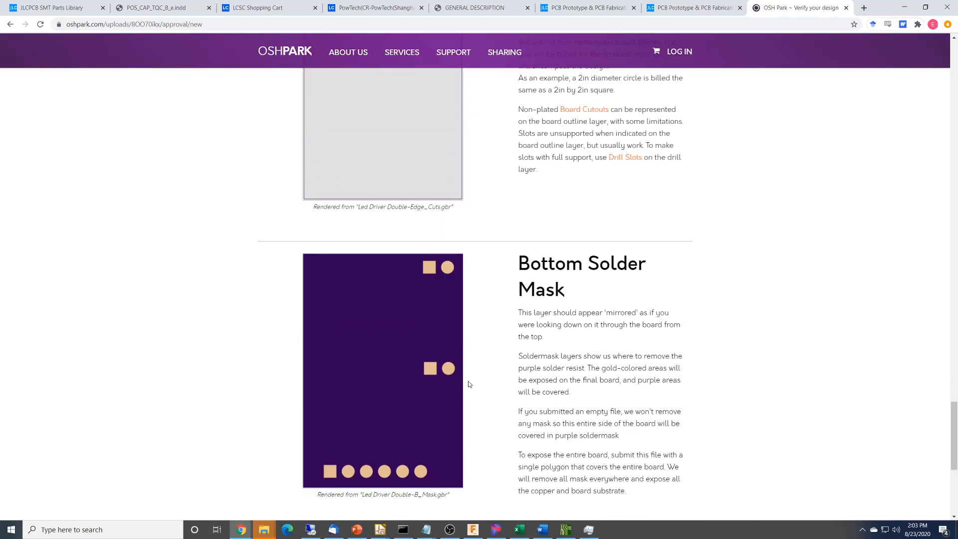
pyautogui.scroll(-5, 479, 464)
pyautogui.scroll(4, 516, 257)
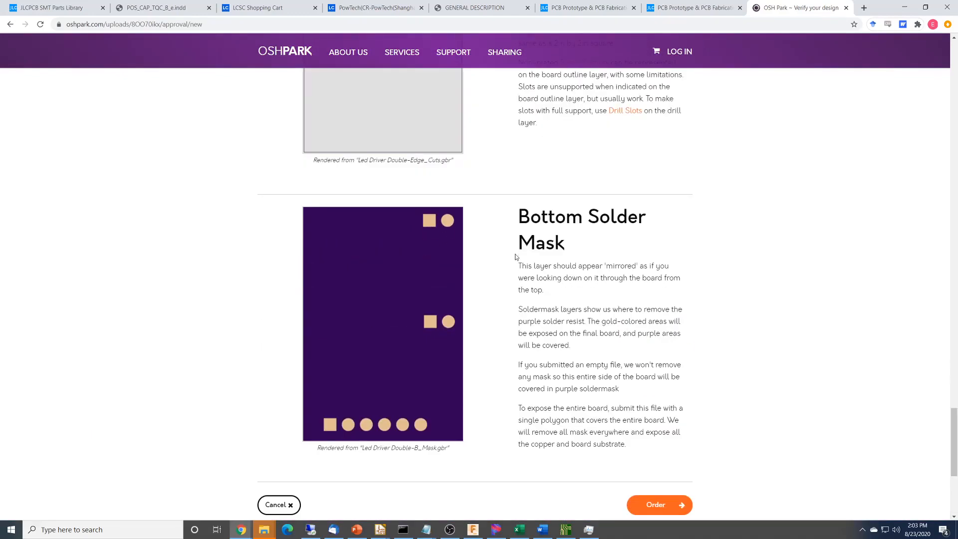
pyautogui.click(845, 8)
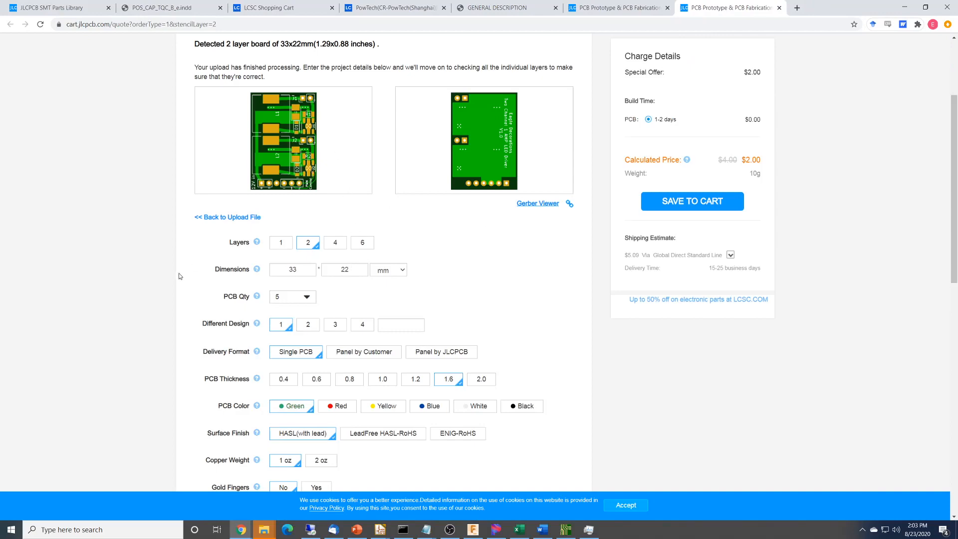
# View the available PCB quantities for the JLCPCB order and close the list without changing the selection.
pyautogui.scroll(-3, 178, 273)
pyautogui.click(307, 157)
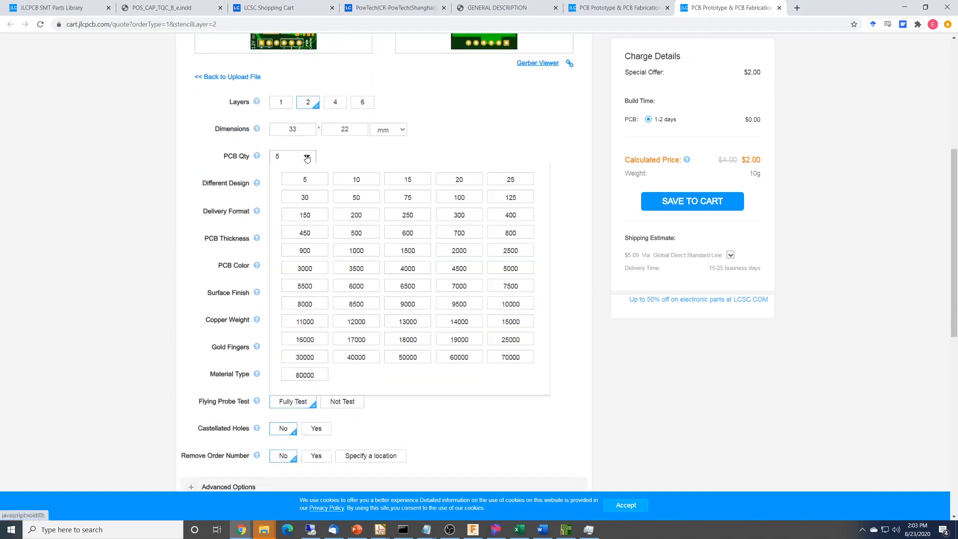
pyautogui.click(307, 158)
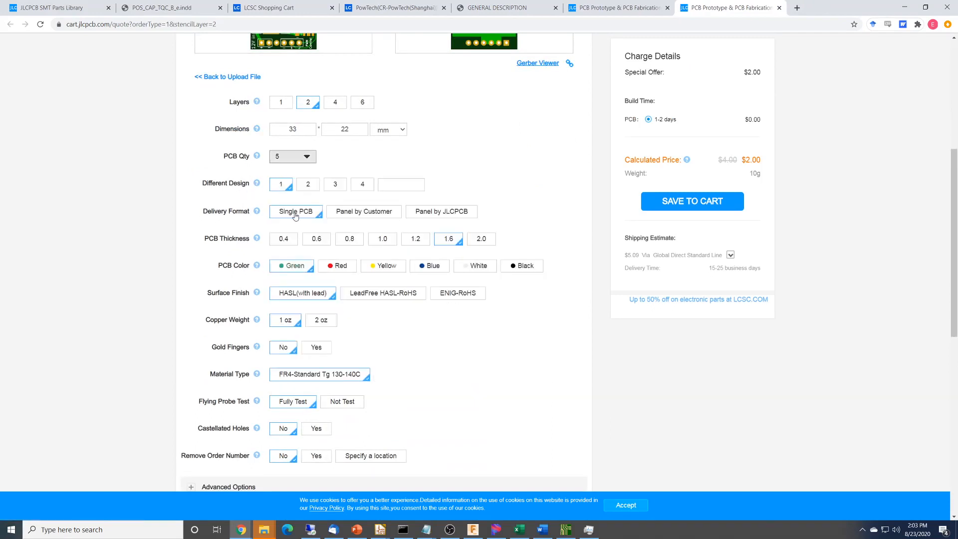
# Try the red, yellow, blue, white and black PCB colors and return the selection to green.
pyautogui.scroll(-3, 449, 240)
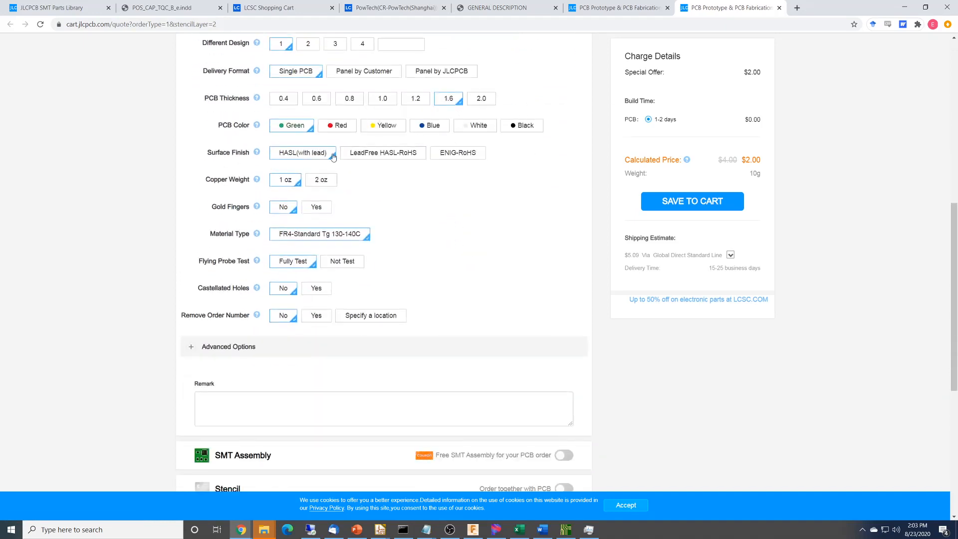
pyautogui.click(332, 125)
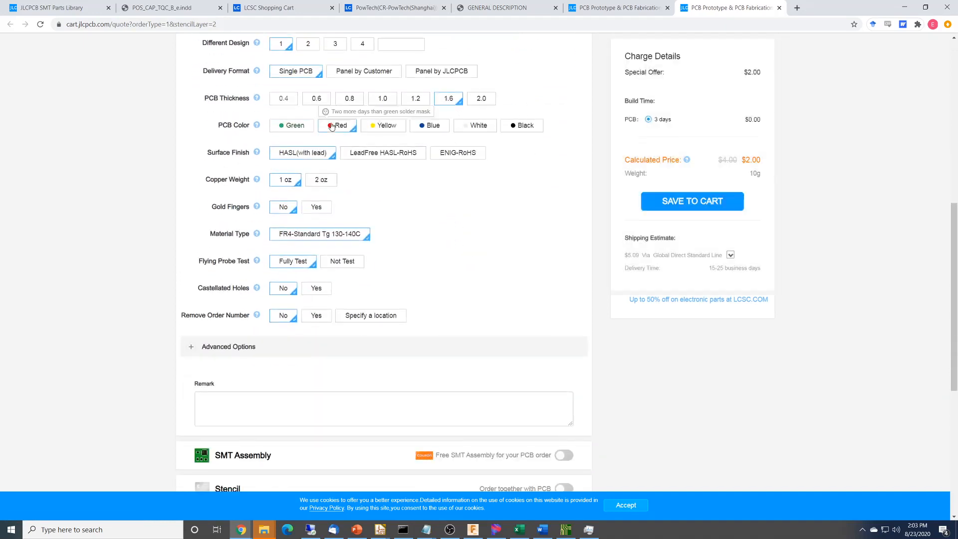
pyautogui.click(392, 127)
pyautogui.click(424, 126)
pyautogui.click(475, 126)
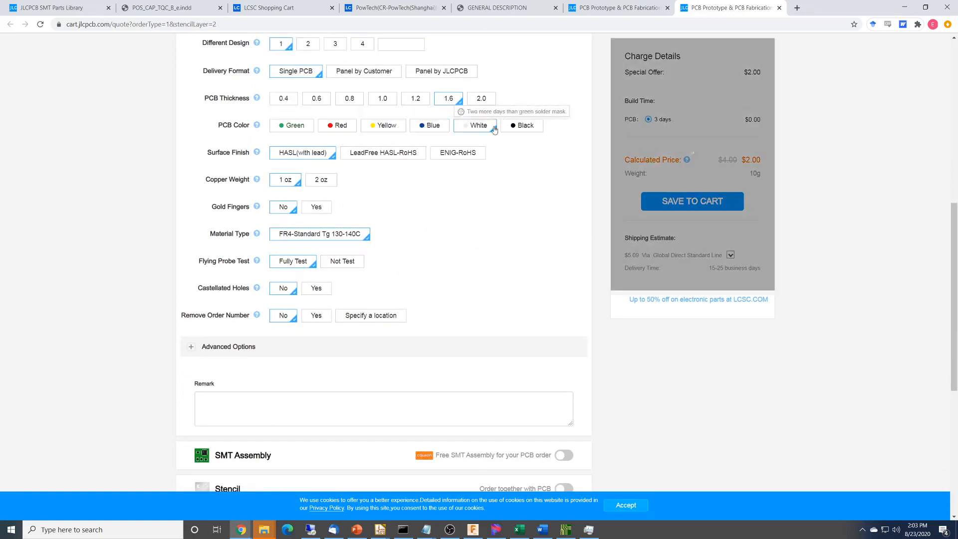
pyautogui.click(523, 126)
pyautogui.click(292, 125)
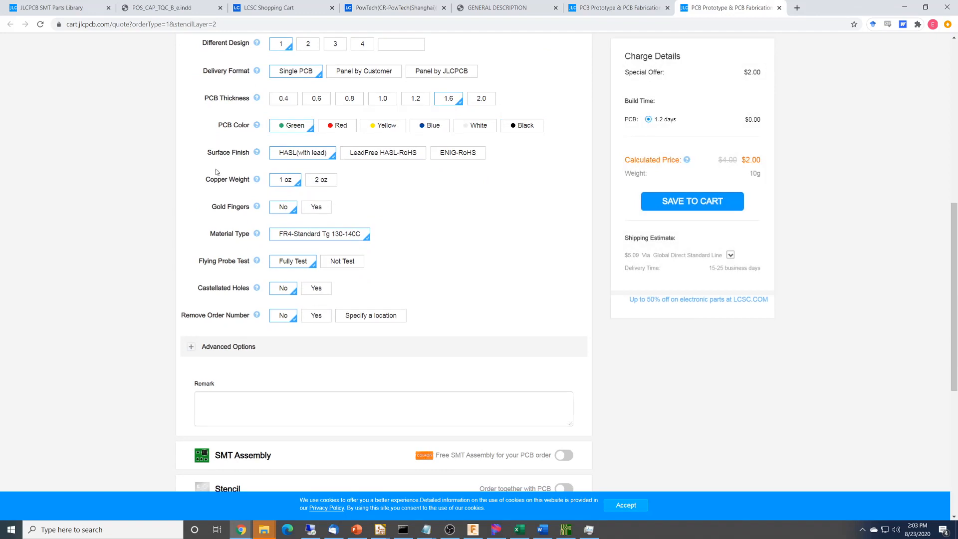
# Read the surface finish help, compare the prices of ENIG-RoHS and LeadFree HASL-RoHS, and return to HASL(with lead).
pyautogui.moveTo(256, 152)
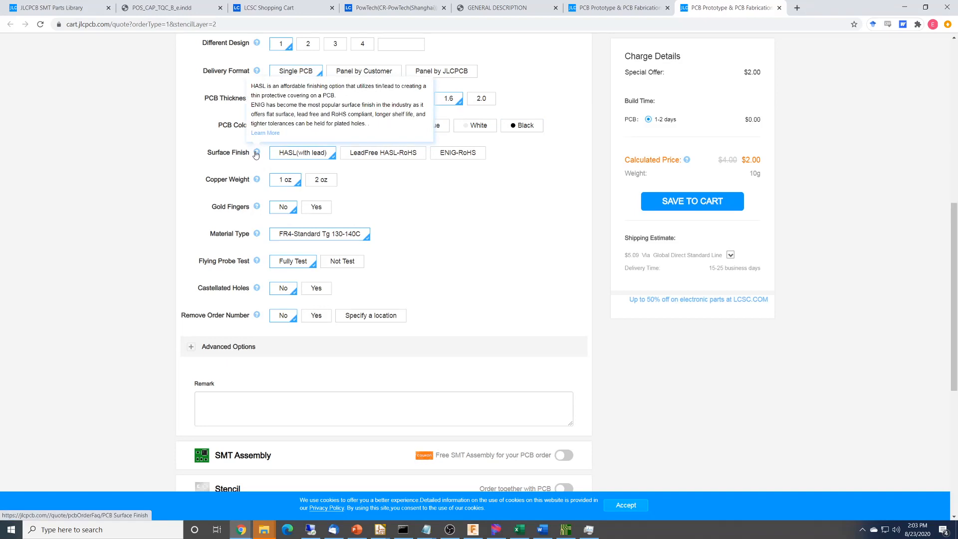
pyautogui.click(457, 156)
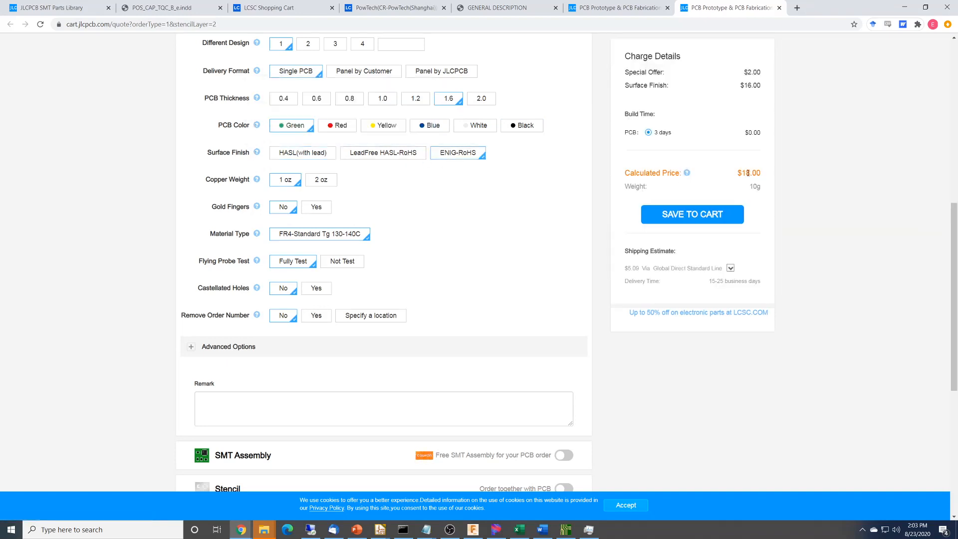
pyautogui.click(386, 155)
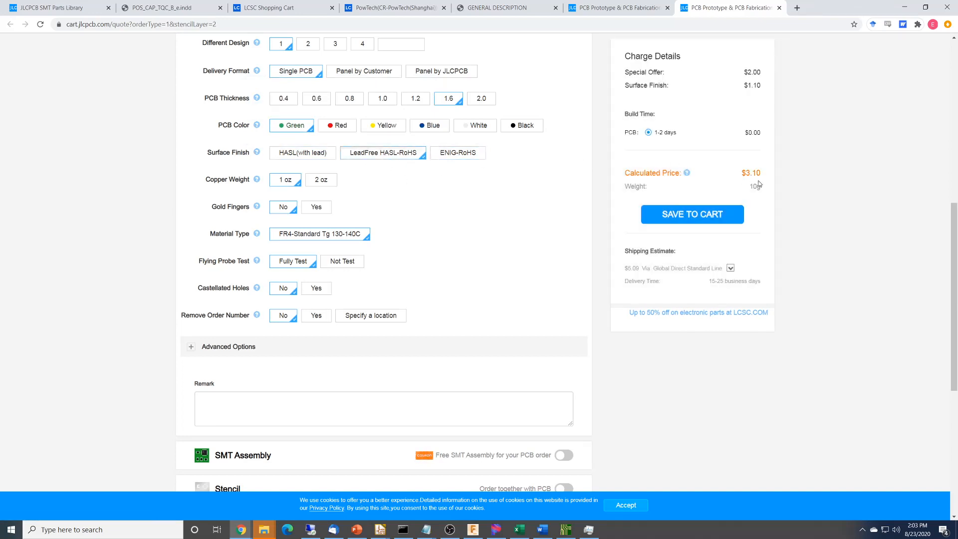
pyautogui.click(310, 156)
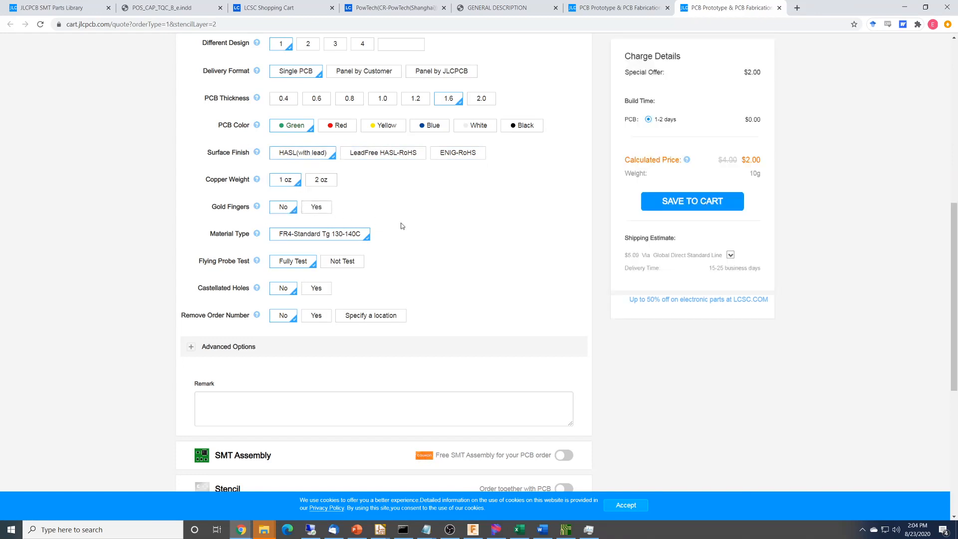
pyautogui.scroll(-1, 433, 253)
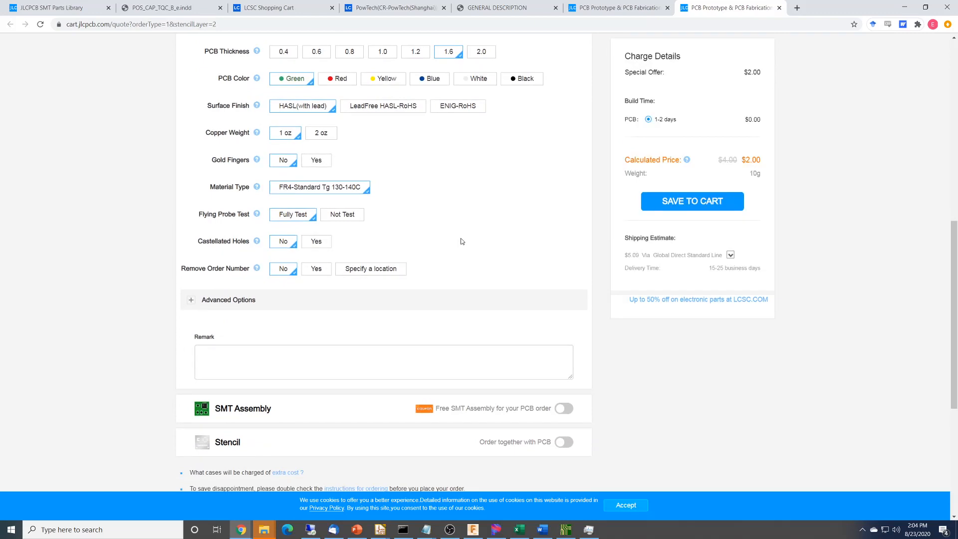
pyautogui.scroll(7, 461, 241)
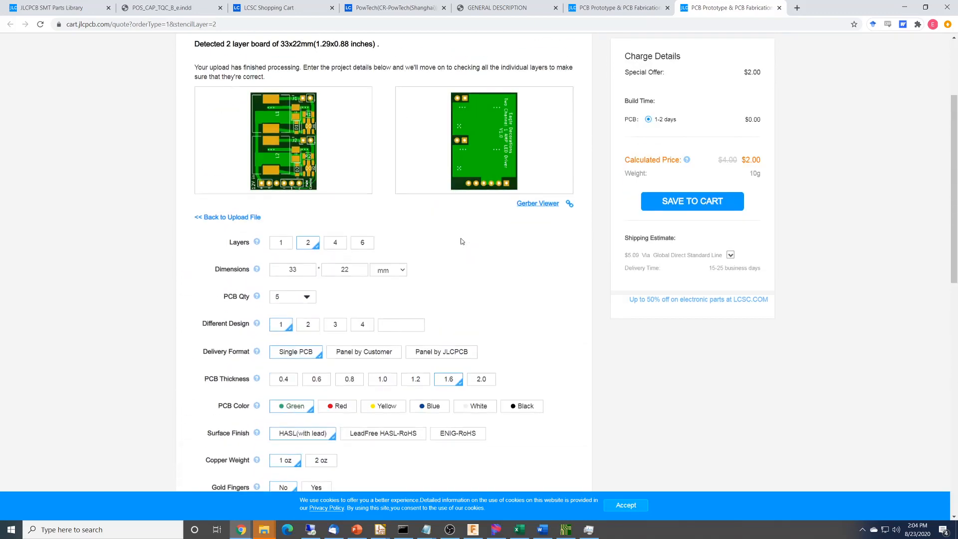
pyautogui.scroll(1, 462, 241)
pyautogui.scroll(-11, 462, 239)
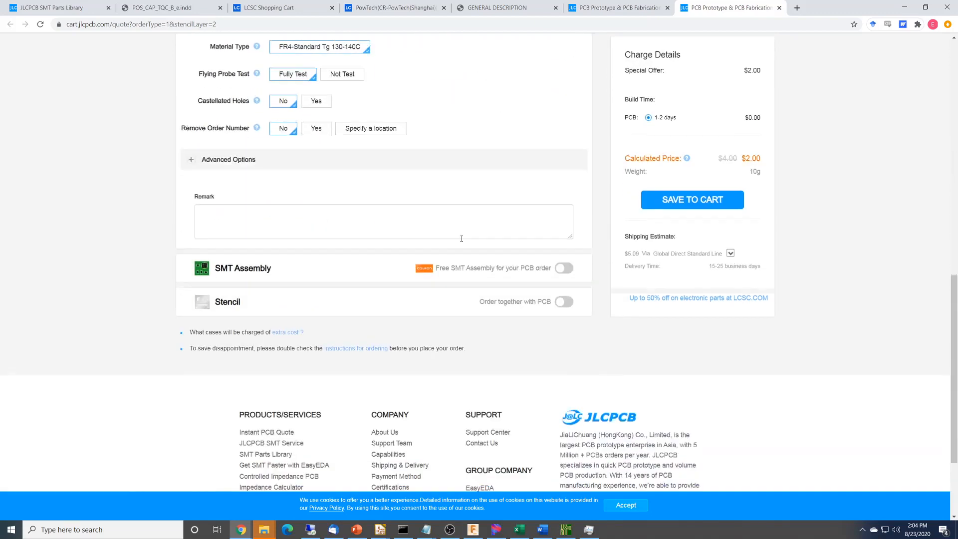
pyautogui.scroll(10, 461, 238)
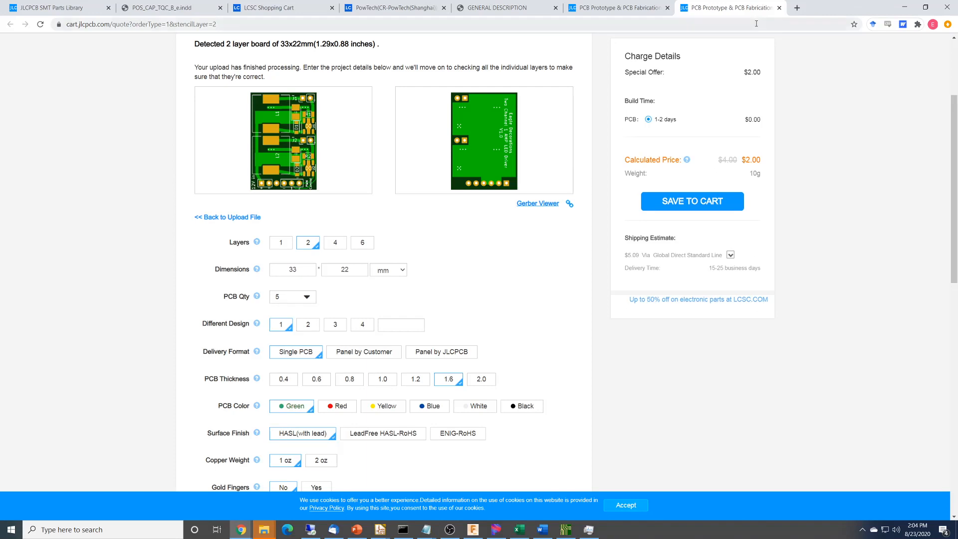
# Open pcbshopper.com in a new browser tab.
pyautogui.click(796, 8)
pyautogui.write('pcb')
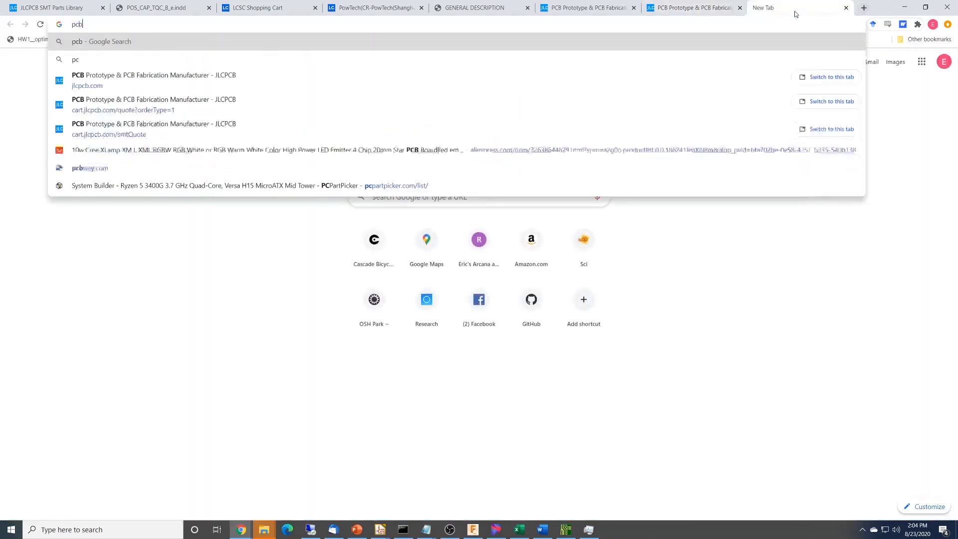
pyautogui.write('shopper.com')
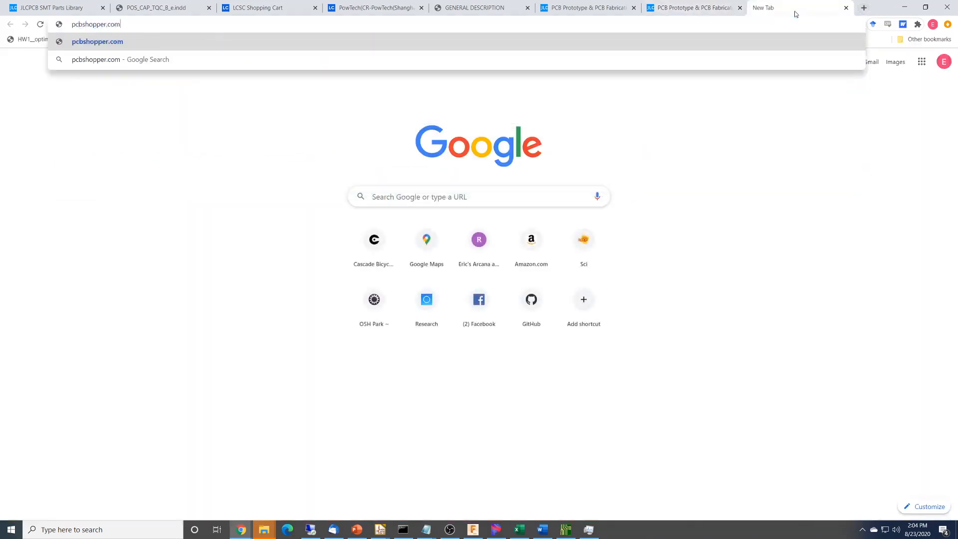
pyautogui.press('Return')
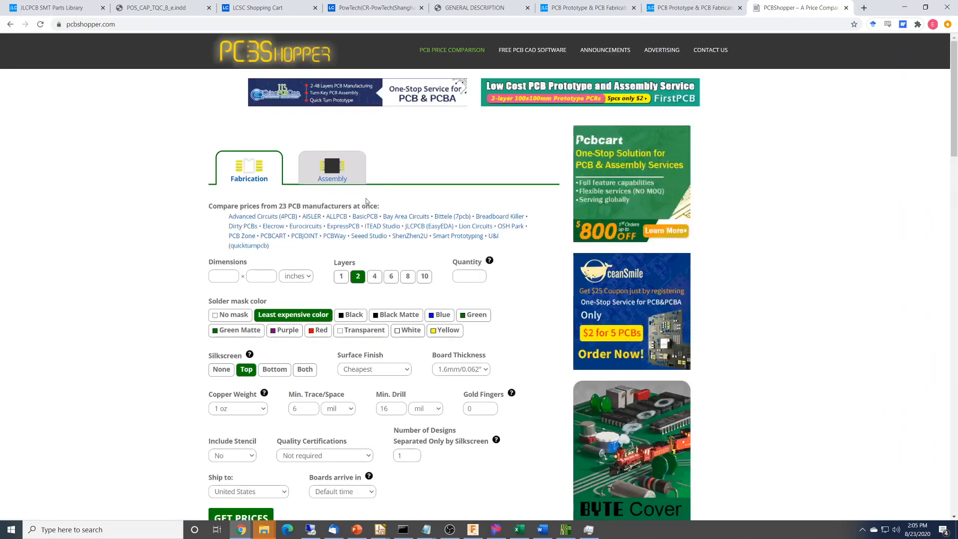
# Look up the board size on the JLCPCB quote and set the PCBShopper dimensions to 33 × 22 mm.
pyautogui.click(709, 11)
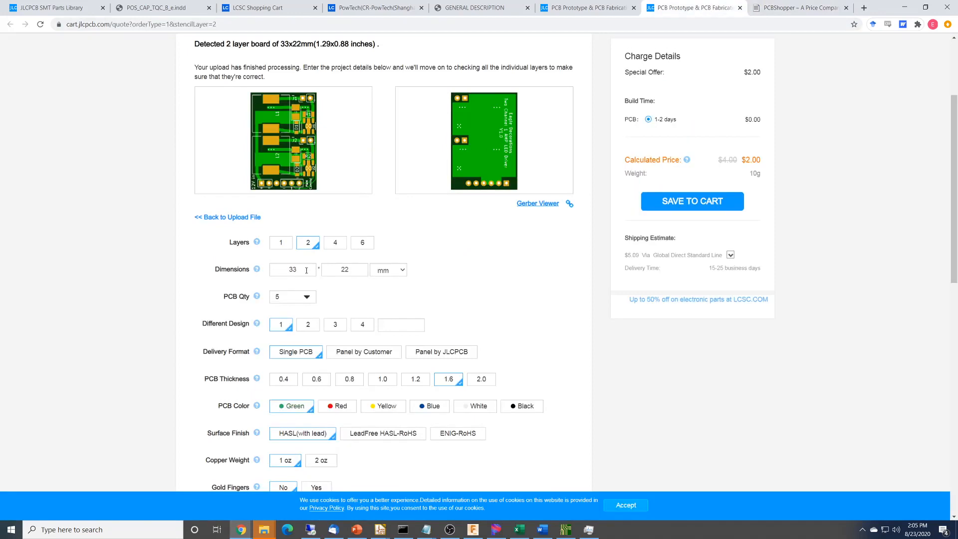
pyautogui.click(345, 270)
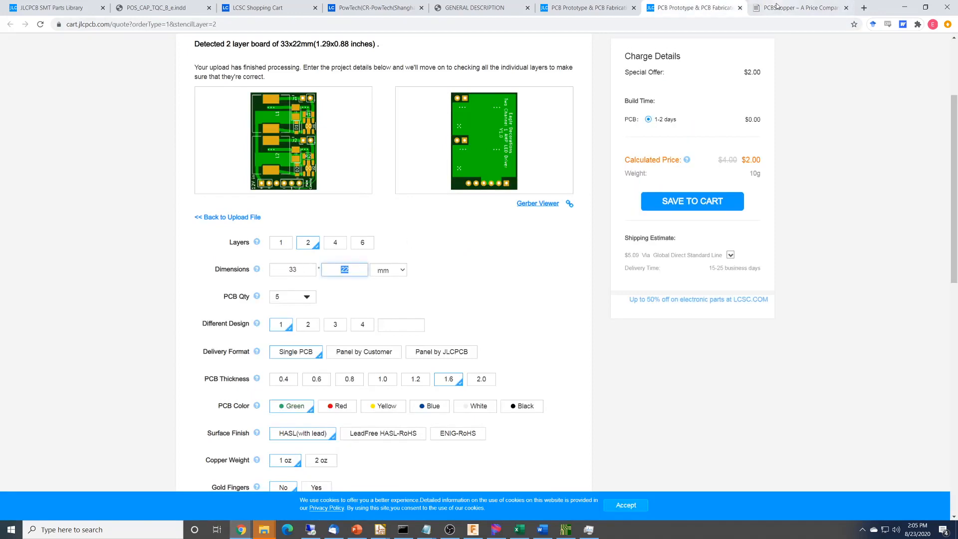
pyautogui.click(797, 8)
pyautogui.click(218, 277)
pyautogui.write('33')
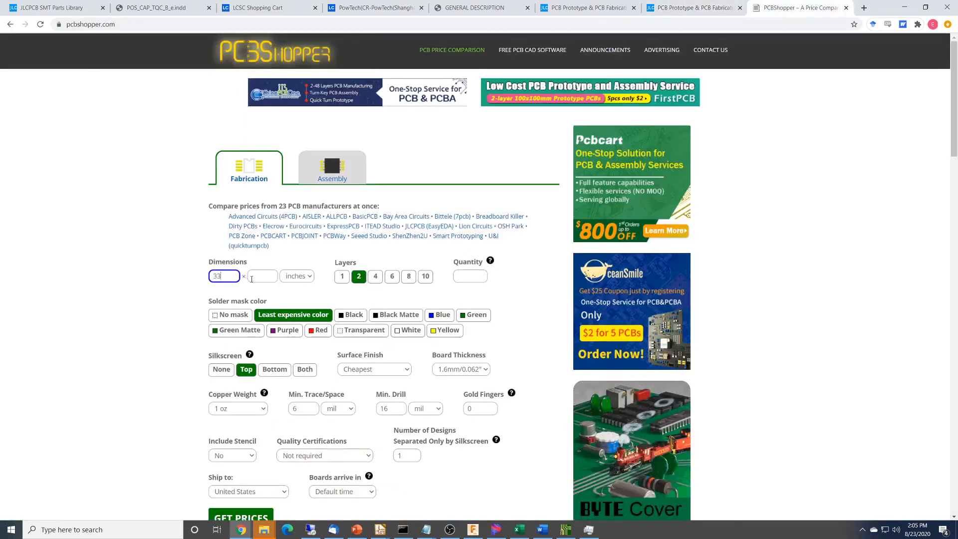
pyautogui.press('Tab')
pyautogui.write('22')
pyautogui.click(309, 278)
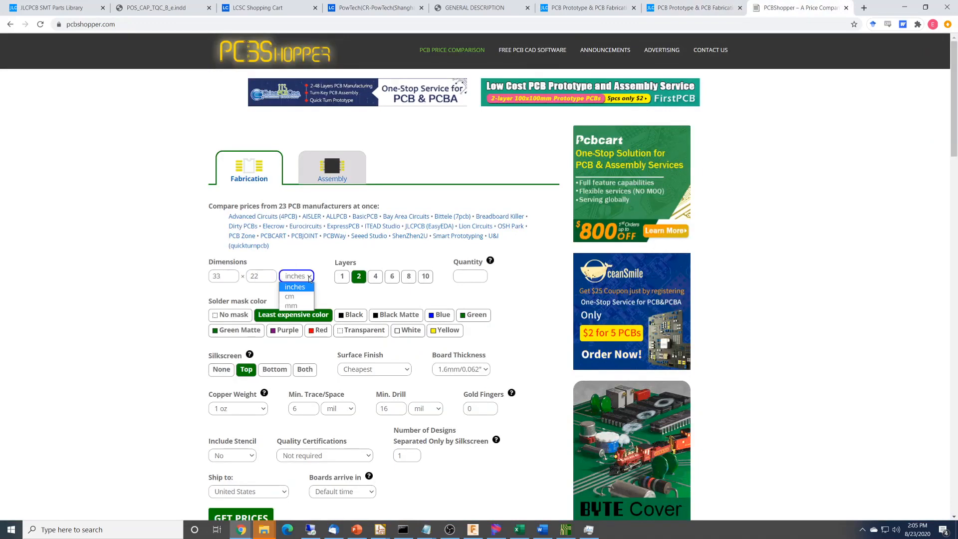
pyautogui.click(290, 305)
# Set the board quantity to 10 in the PCBShopper fabrication form.
pyautogui.click(478, 278)
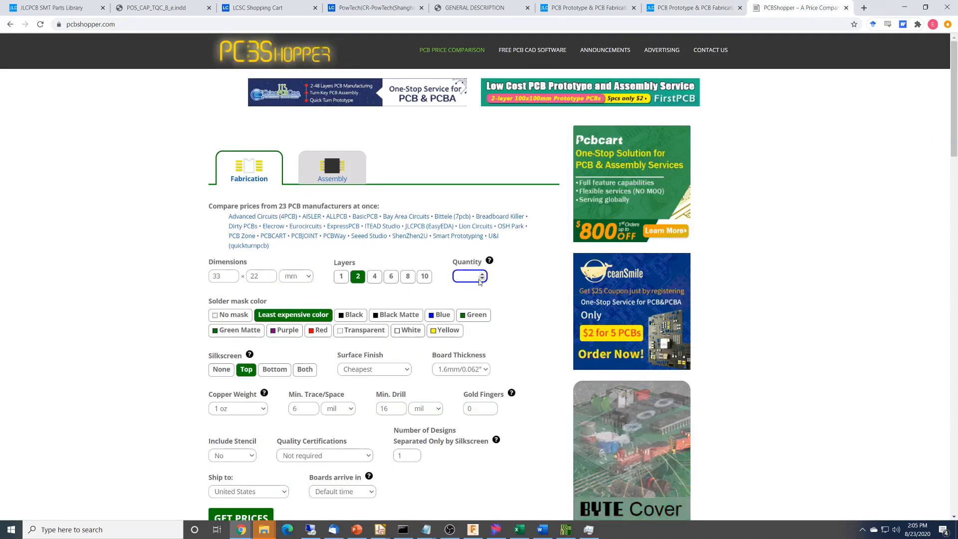
pyautogui.write('10')
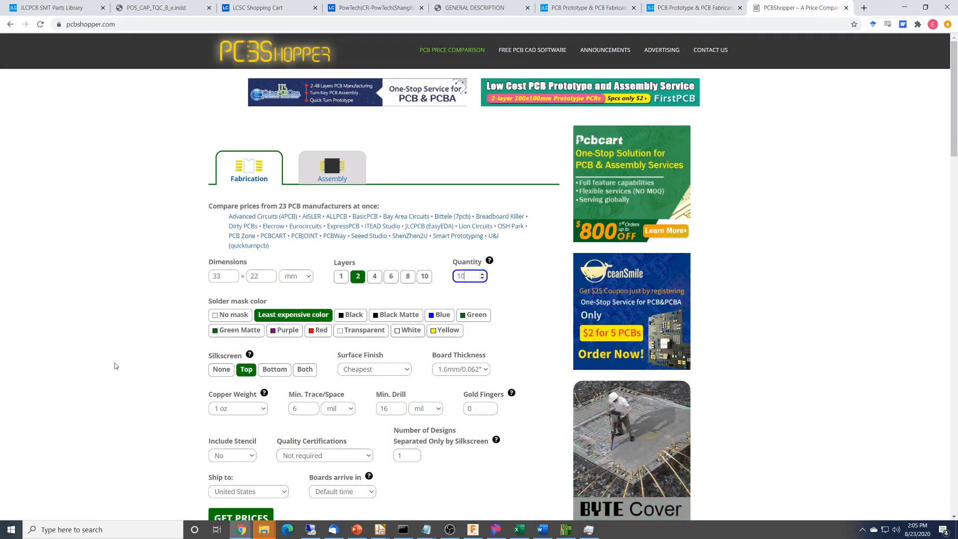
pyautogui.scroll(-3, 125, 355)
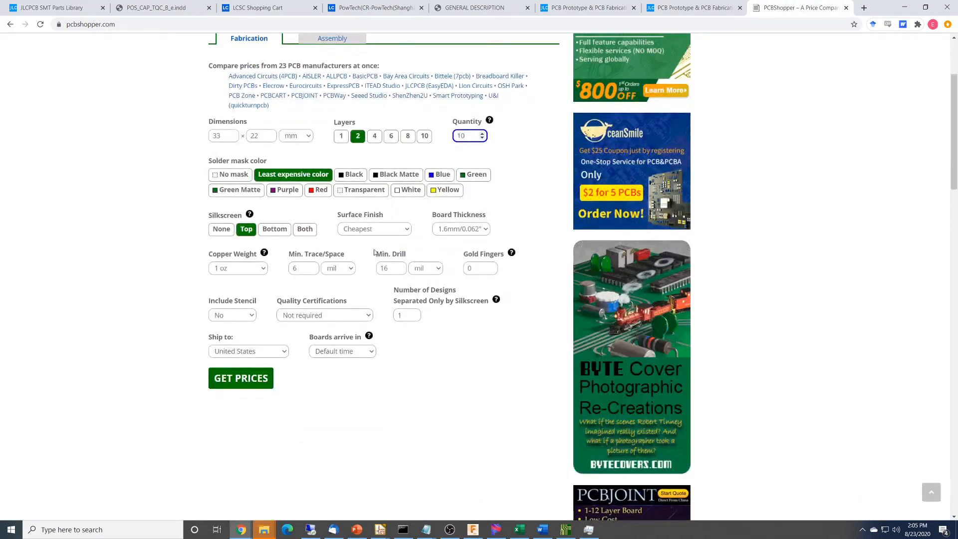
# Request the fabrication prices and compare the manufacturers' board prices, shipping costs and delivery times.
pyautogui.click(247, 386)
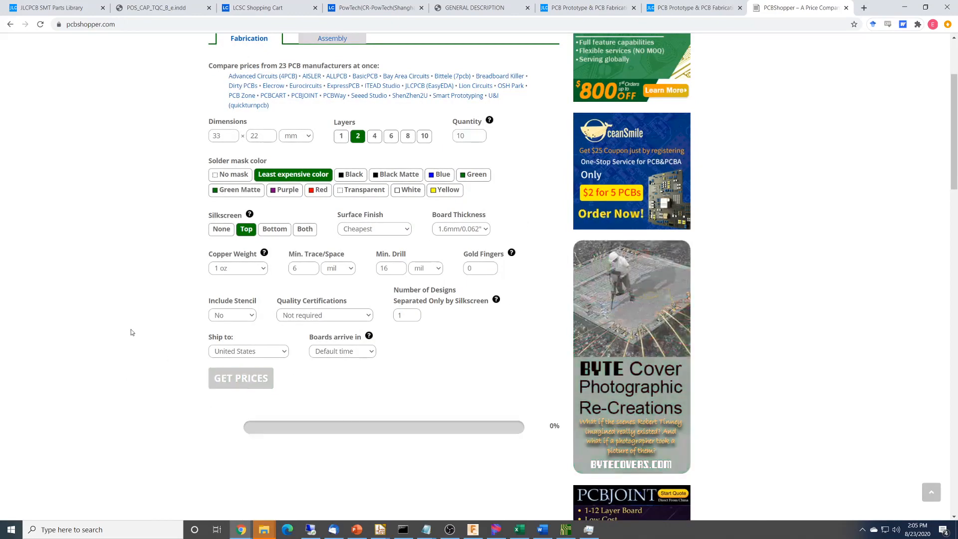
pyautogui.scroll(-6, 130, 332)
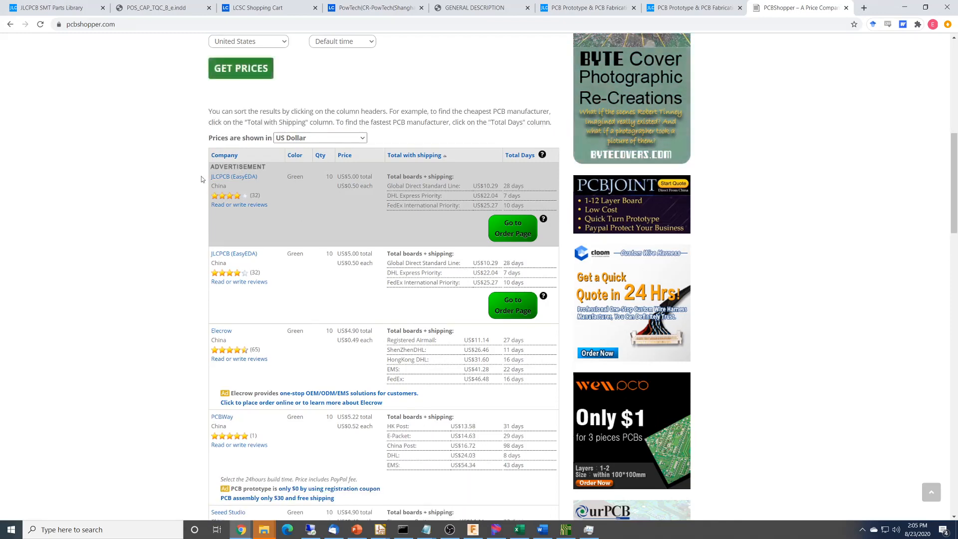
pyautogui.scroll(-3, 175, 240)
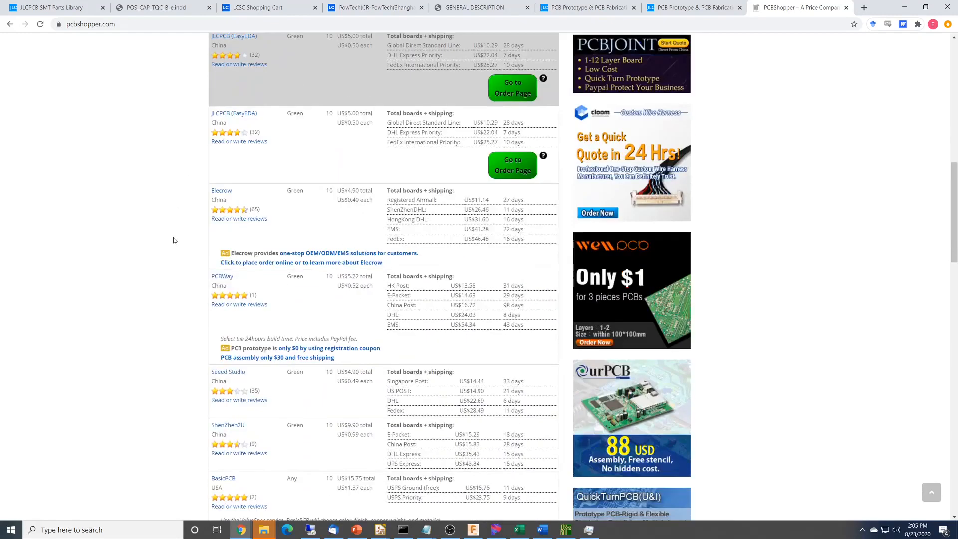
pyautogui.scroll(1, 173, 238)
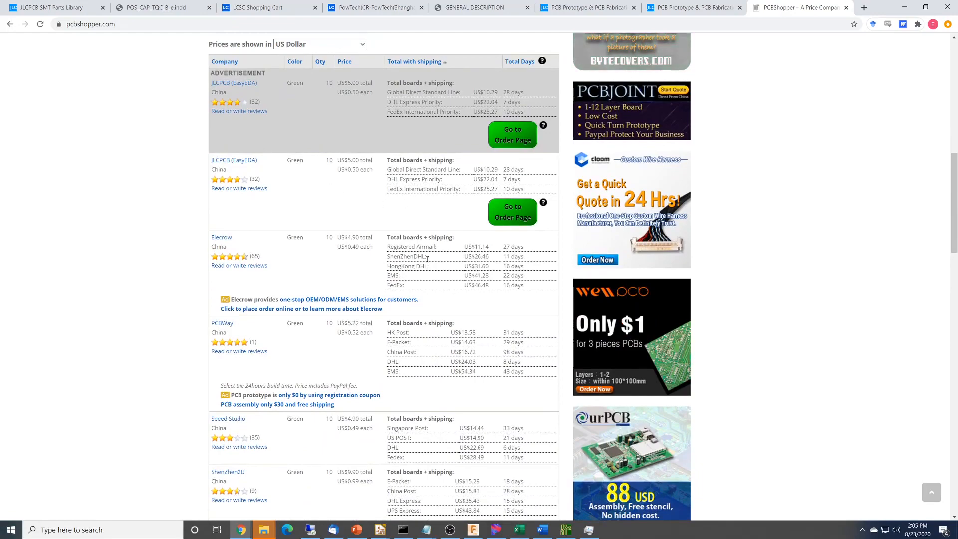
pyautogui.scroll(-3, 410, 206)
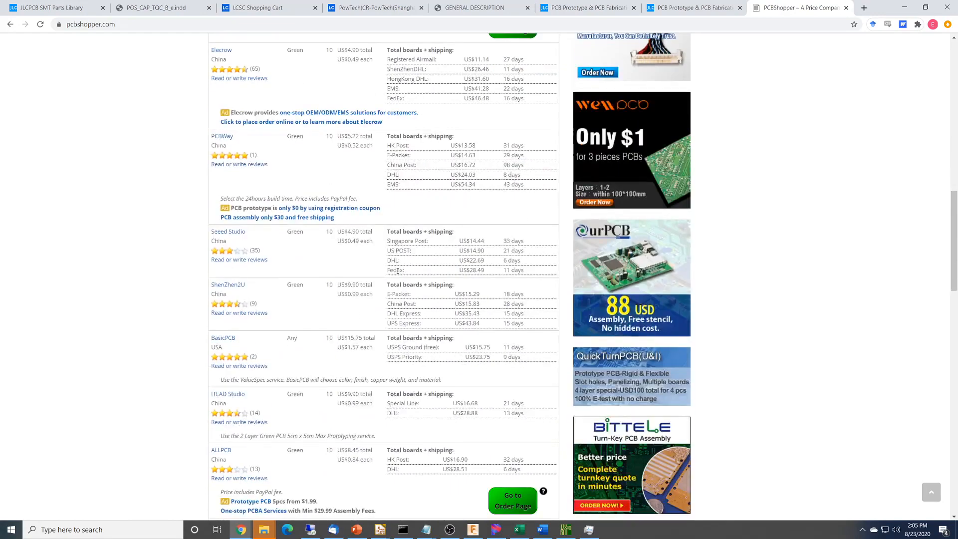
pyautogui.scroll(-3, 397, 271)
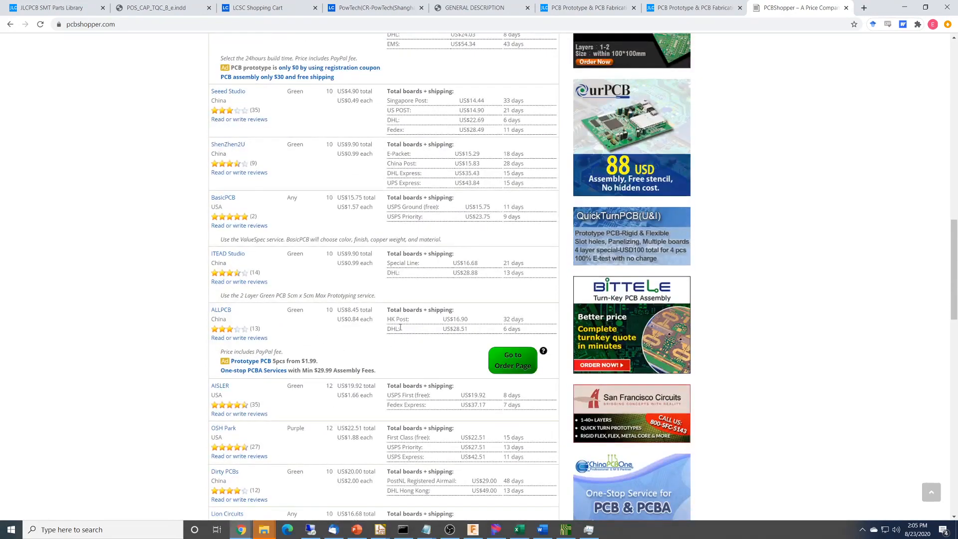
pyautogui.scroll(-4, 400, 327)
pyautogui.scroll(-4, 401, 334)
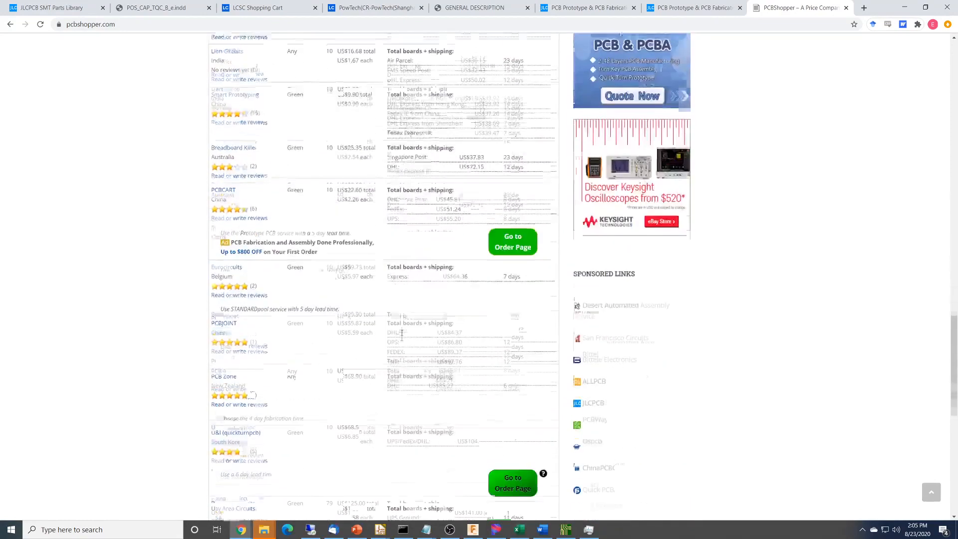
pyautogui.scroll(-5, 402, 335)
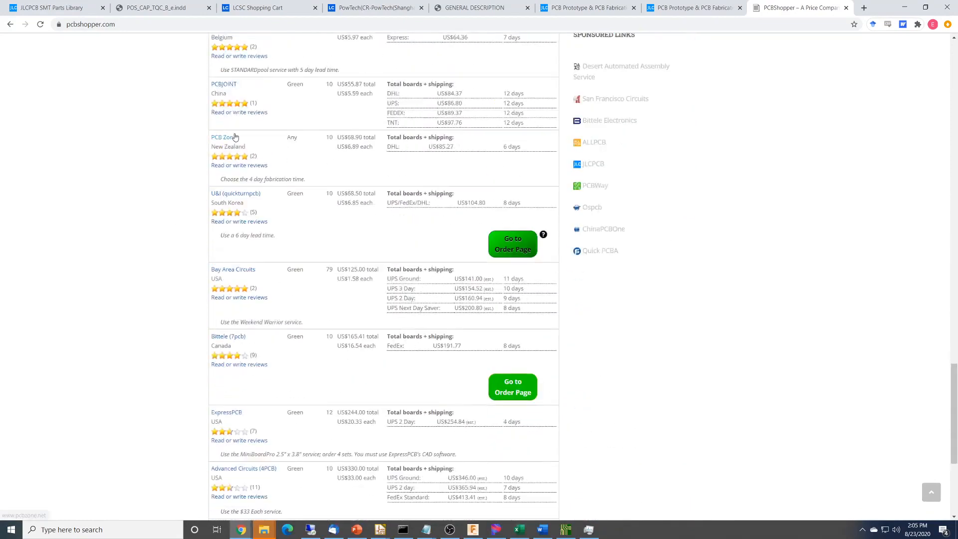
pyautogui.scroll(-3, 185, 370)
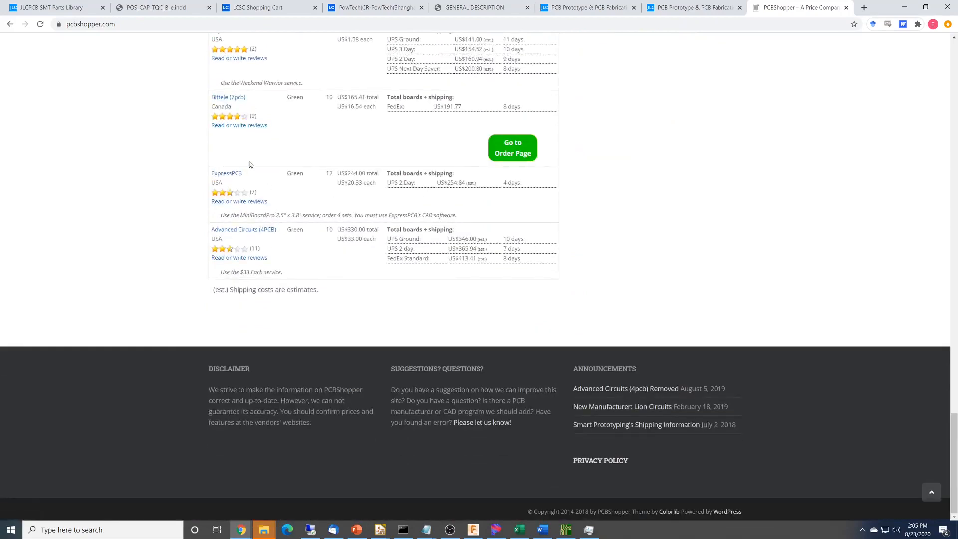
pyautogui.scroll(10, 246, 226)
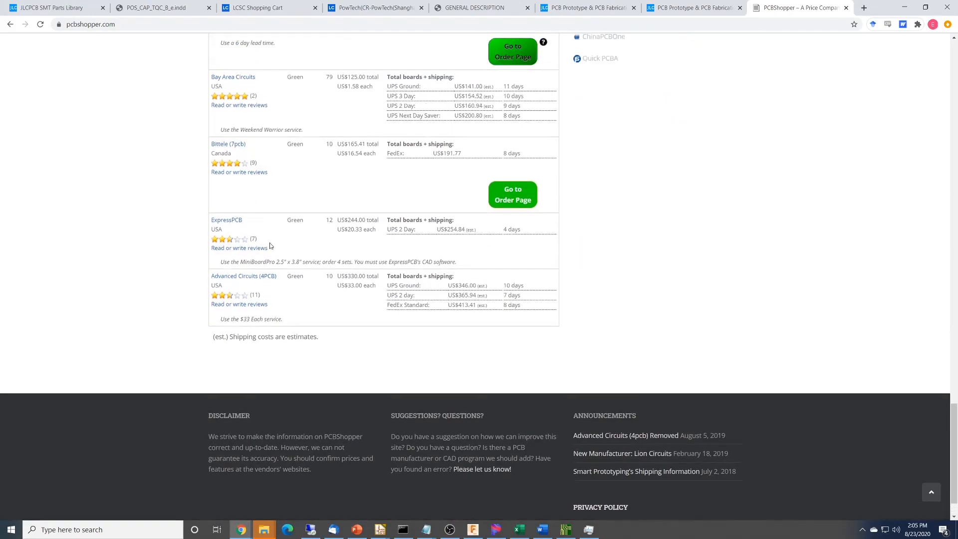
pyautogui.scroll(15, 269, 242)
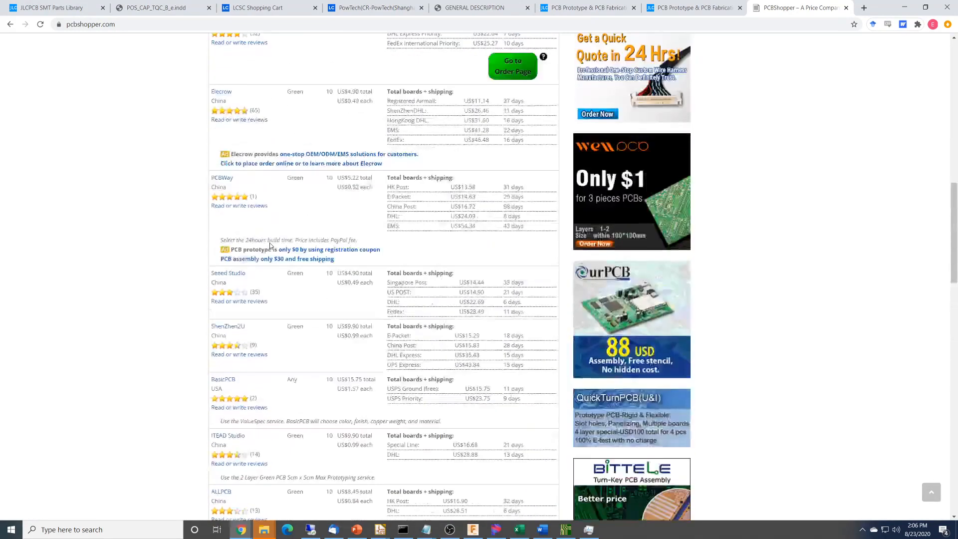
pyautogui.scroll(7, 269, 243)
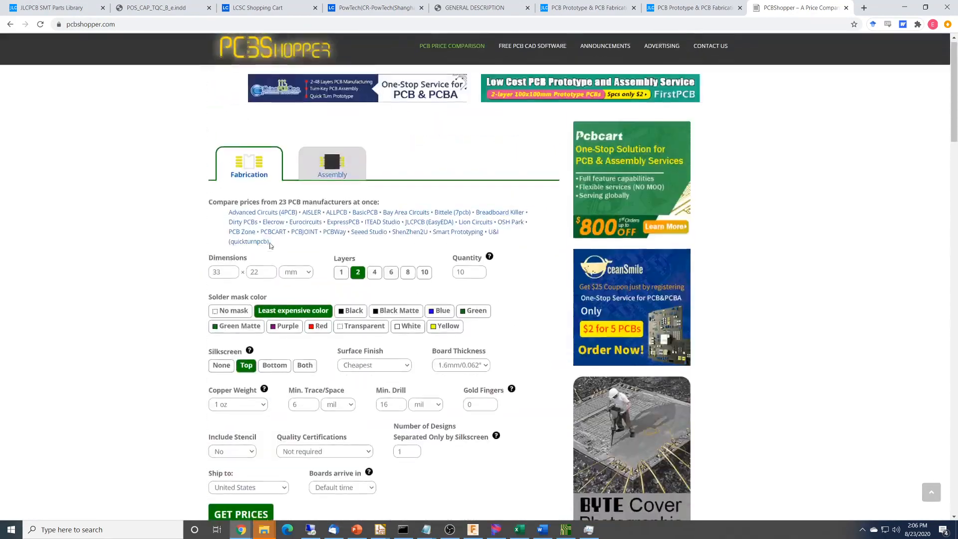
# Open the assembly price comparison and enter a quantity of 10, 5 unique parts and 5 SMT parts.
pyautogui.scroll(-1, 174, 294)
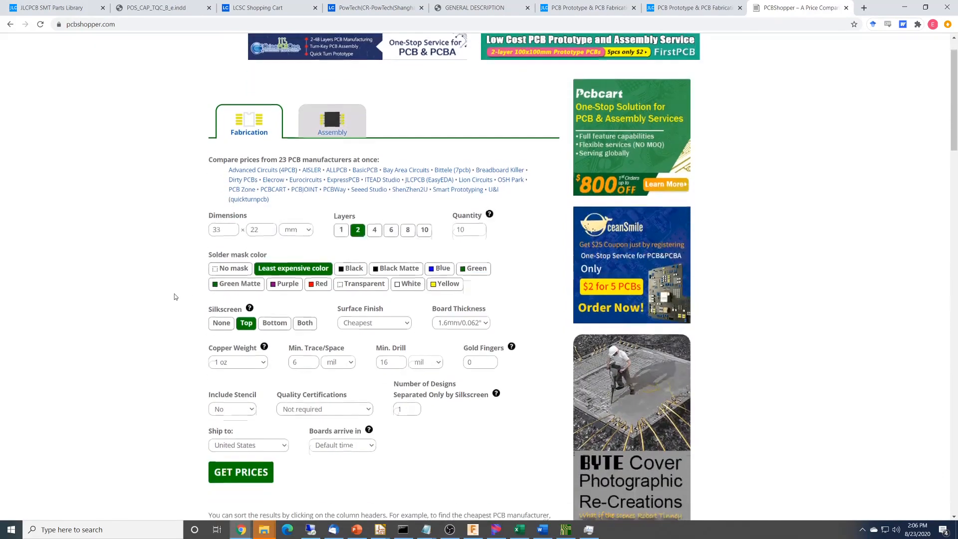
pyautogui.click(329, 123)
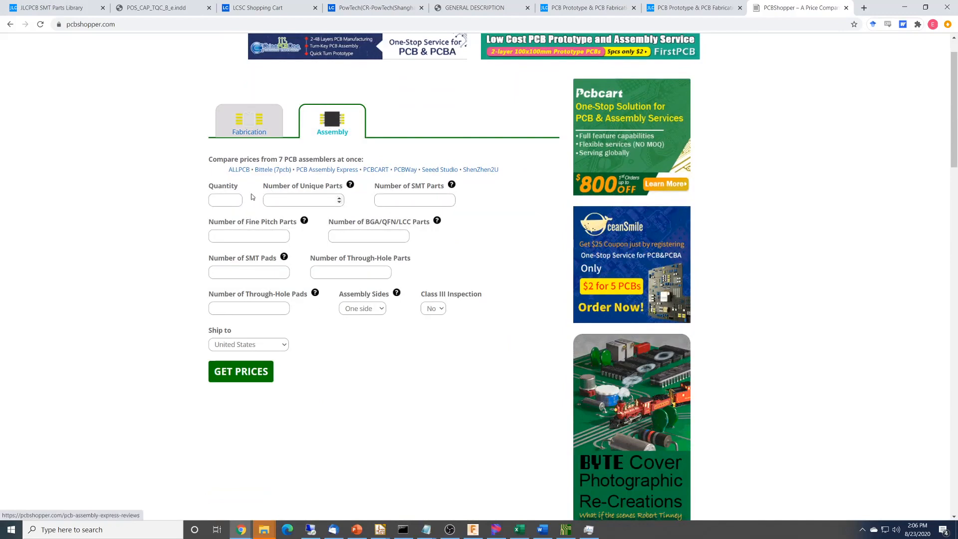
pyautogui.click(226, 200)
pyautogui.write('10')
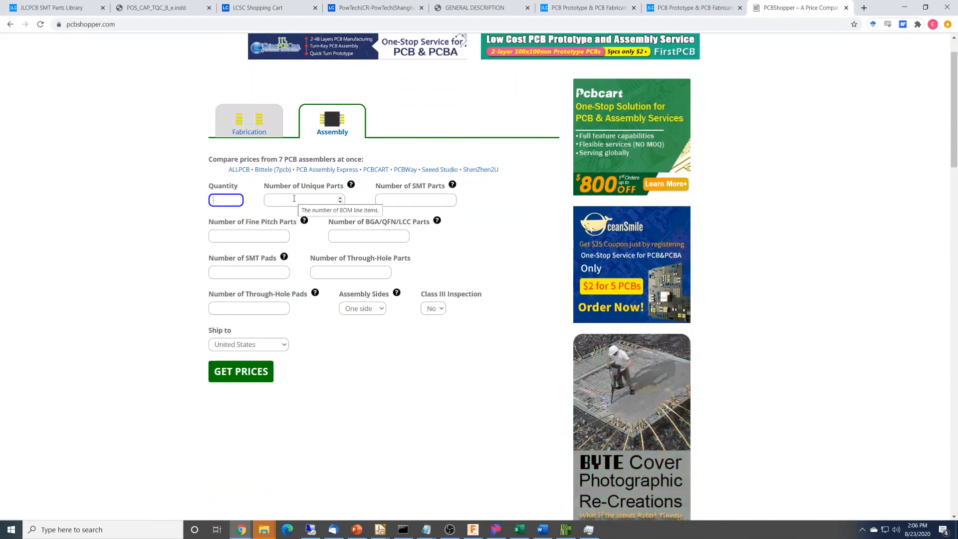
pyautogui.click(294, 198)
pyautogui.write('5')
pyautogui.press('Tab')
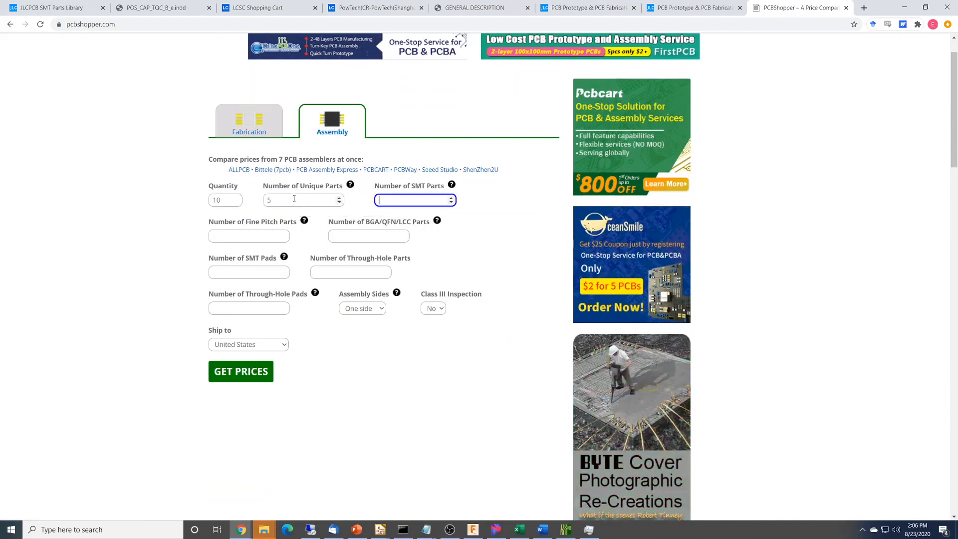
pyautogui.write('5')
# Enter 0 fine pitch parts, 0 BGA/QFN/LCC parts, 25 SMT pads and 0 through-hole parts in the assembly form.
pyautogui.press('Tab')
pyautogui.write('0')
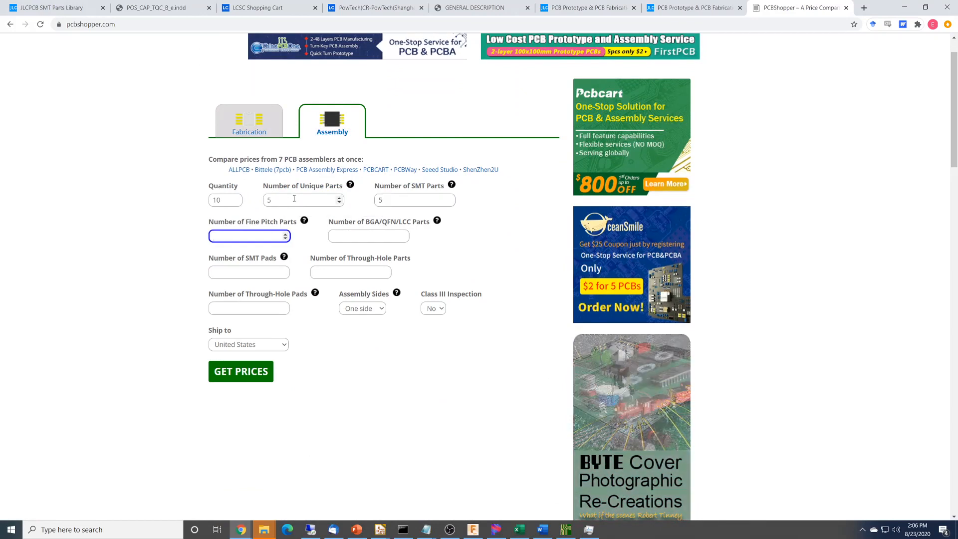
pyautogui.press('Tab')
pyautogui.write('0')
pyautogui.press('Tab')
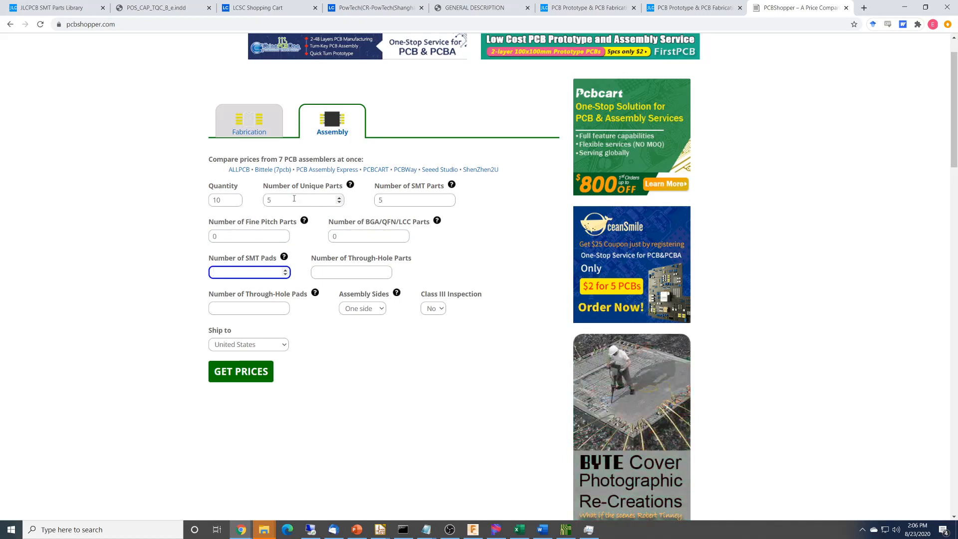
pyautogui.write('25')
pyautogui.press('Tab')
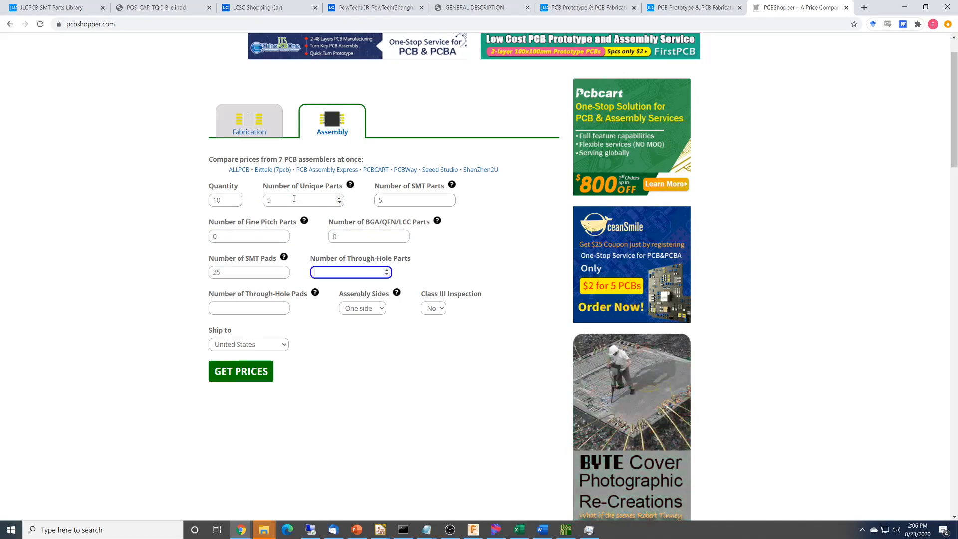
pyautogui.press('Tab')
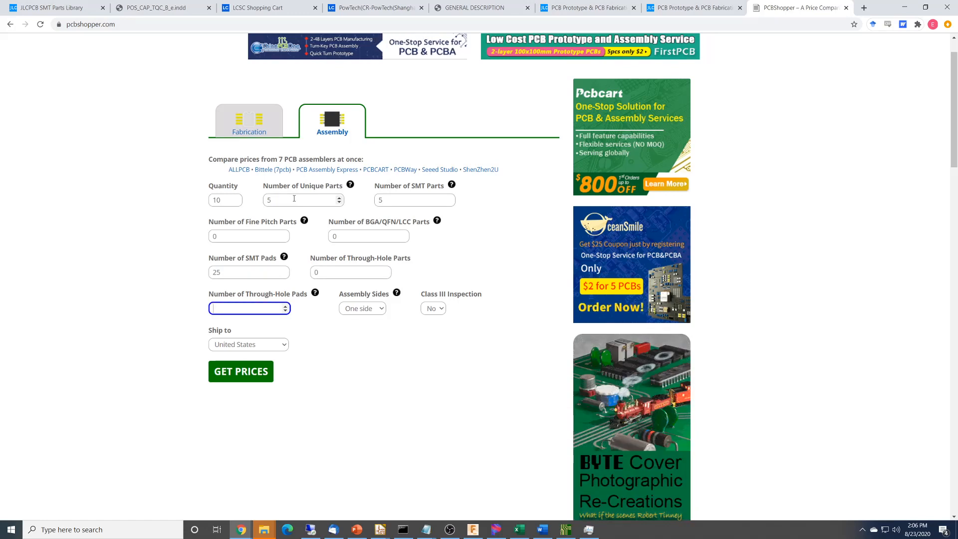
# Set the number of through-hole pads to 8, then request and review the assemblers' prices.
pyautogui.click(254, 371)
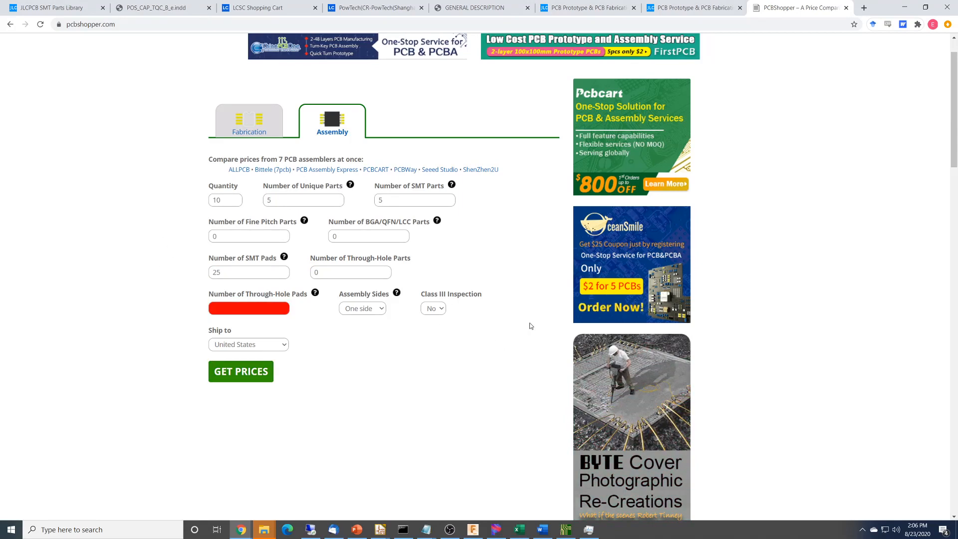
pyautogui.click(263, 304)
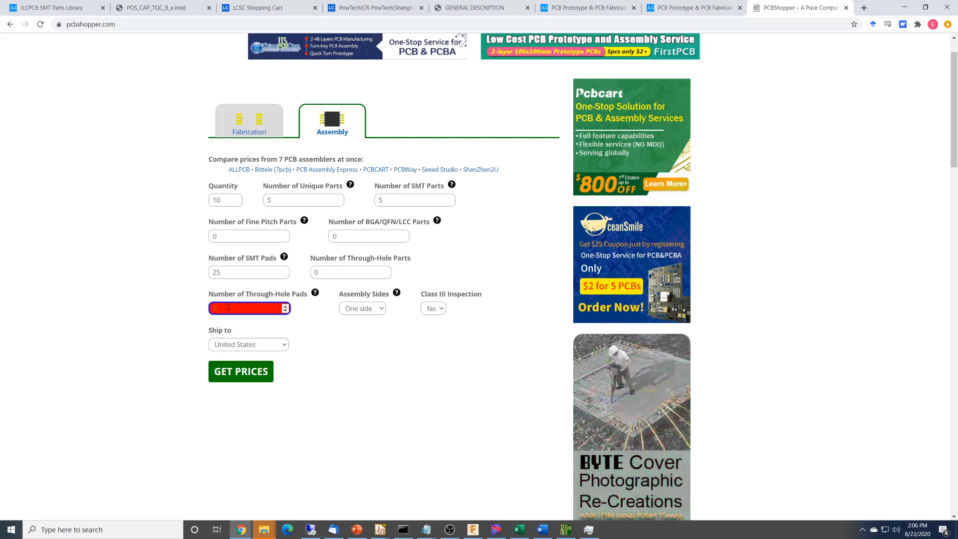
pyautogui.click(241, 371)
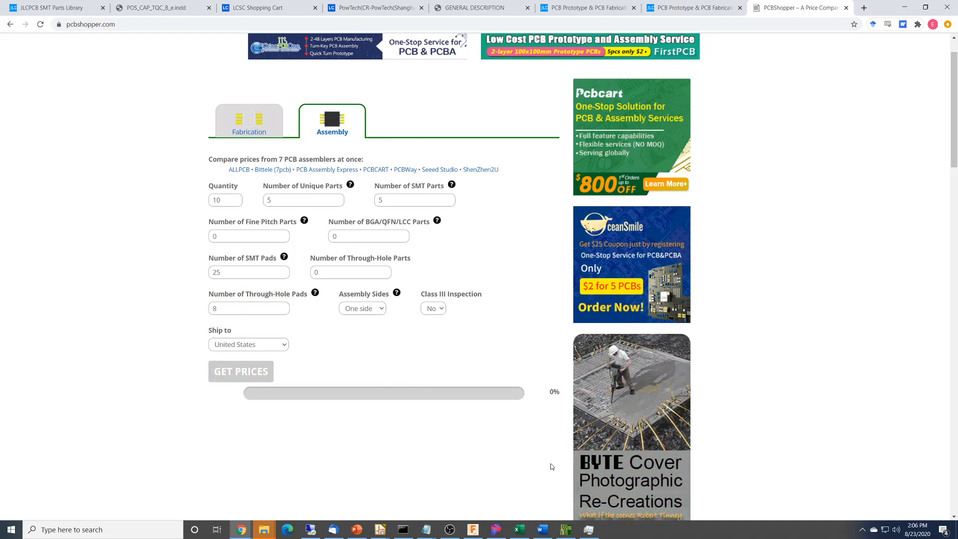
pyautogui.scroll(-3, 552, 464)
pyautogui.scroll(-3, 552, 465)
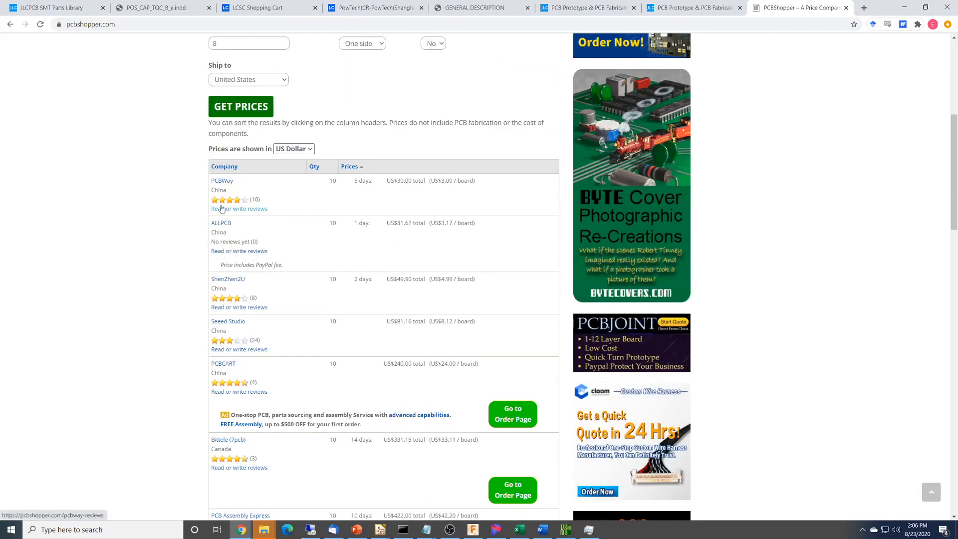
pyautogui.scroll(-5, 242, 483)
pyautogui.scroll(2, 193, 474)
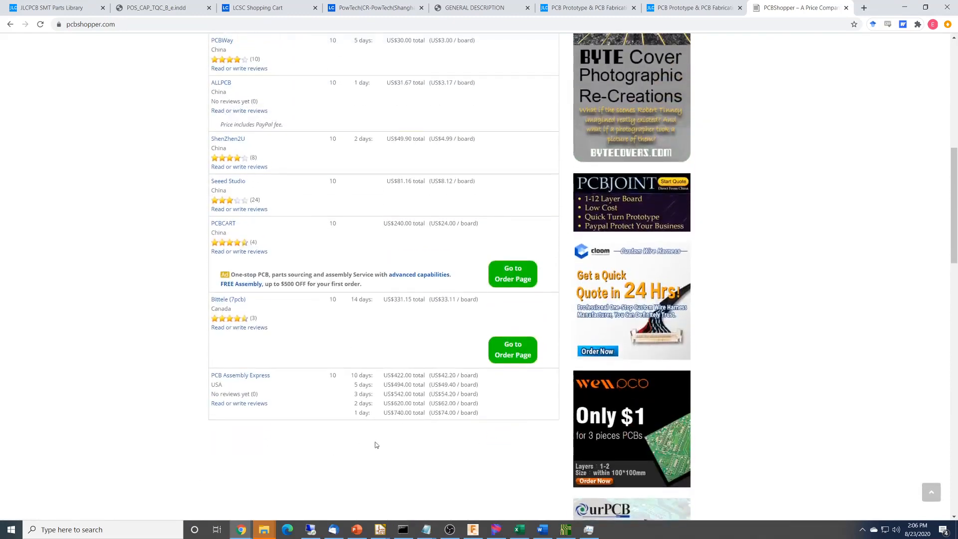
pyautogui.scroll(9, 376, 445)
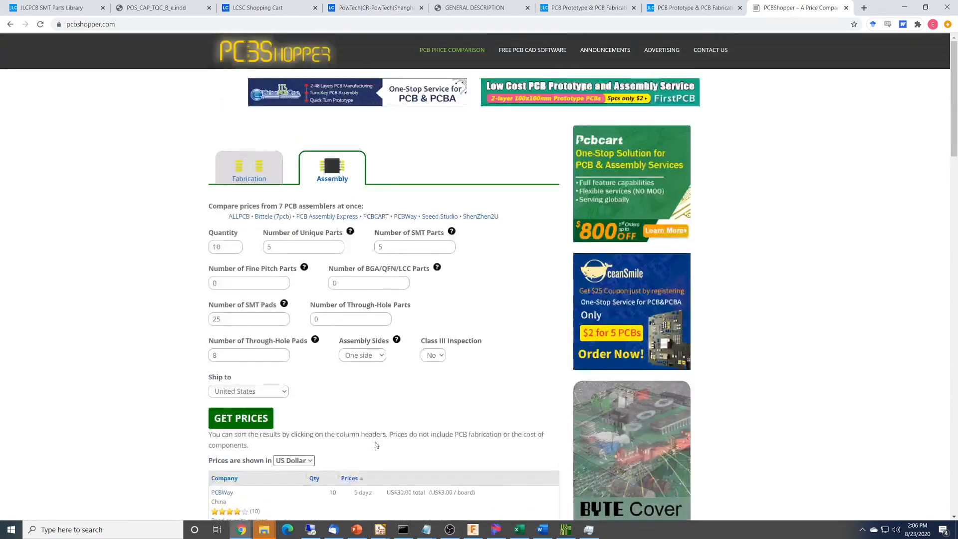
pyautogui.scroll(-5, 376, 445)
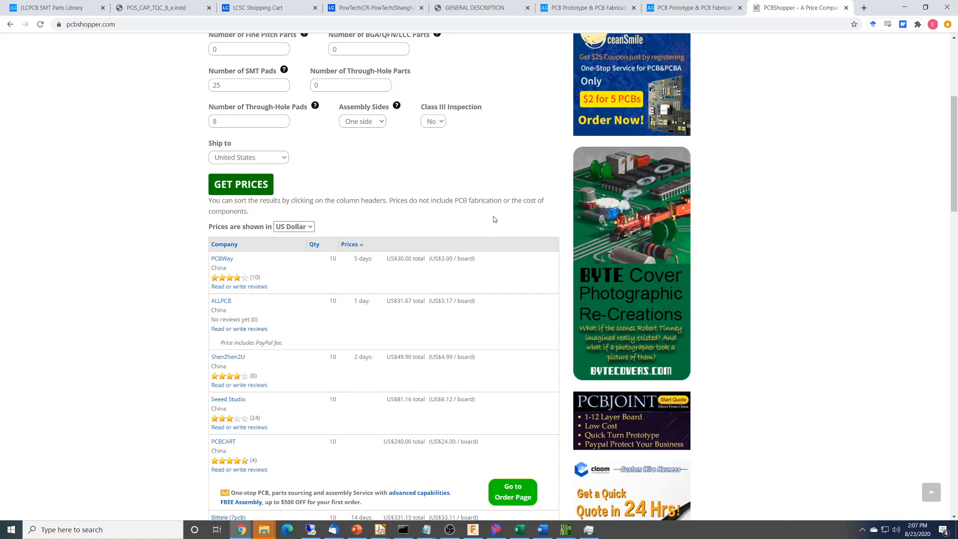
# Close the PCBShopper page and enable SMT Assembly on the JLCPCB quote for the 33 × 22 mm board.
pyautogui.click(845, 8)
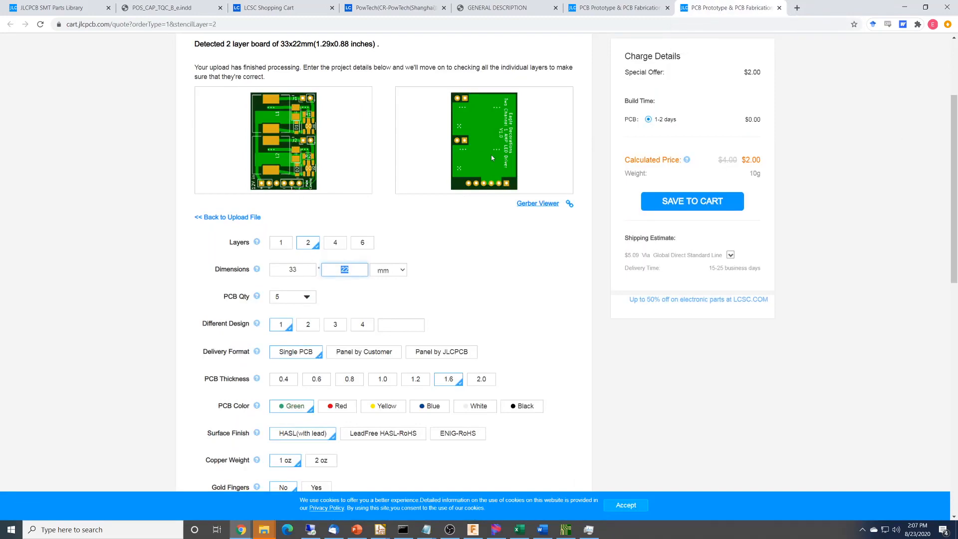
pyautogui.scroll(-8, 491, 156)
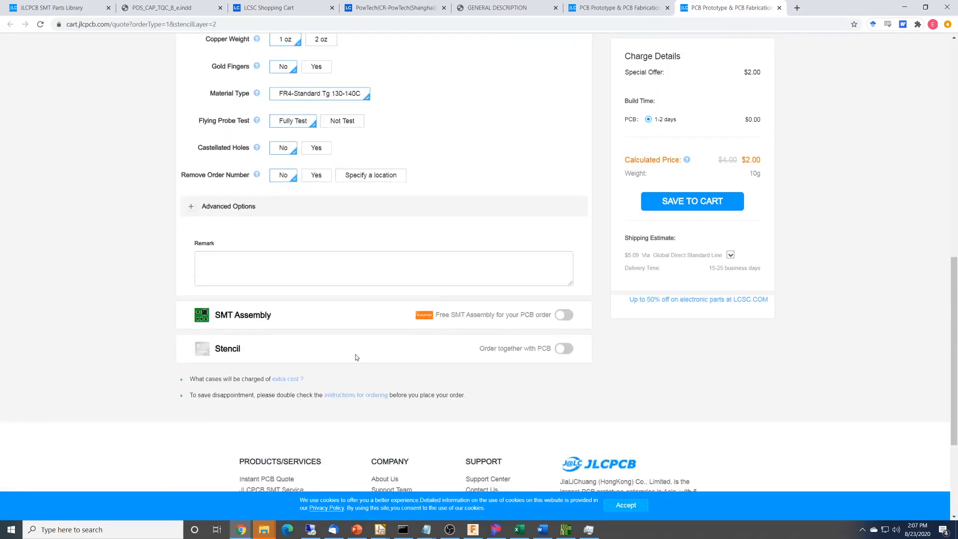
pyautogui.click(541, 315)
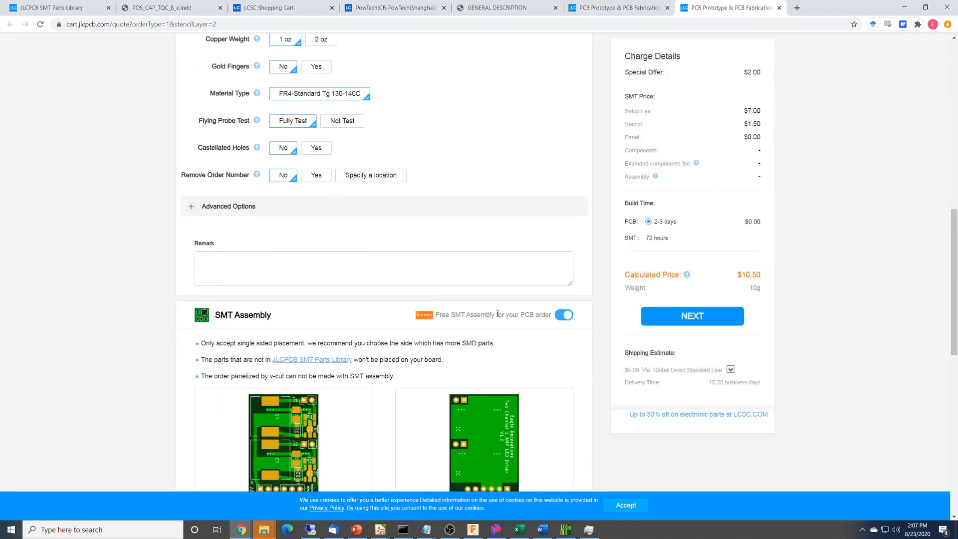
# Choose to assemble the top side with an SMT quantity of 5 and tooling holes added by JLCPCB, and confirm.
pyautogui.scroll(-3, 497, 314)
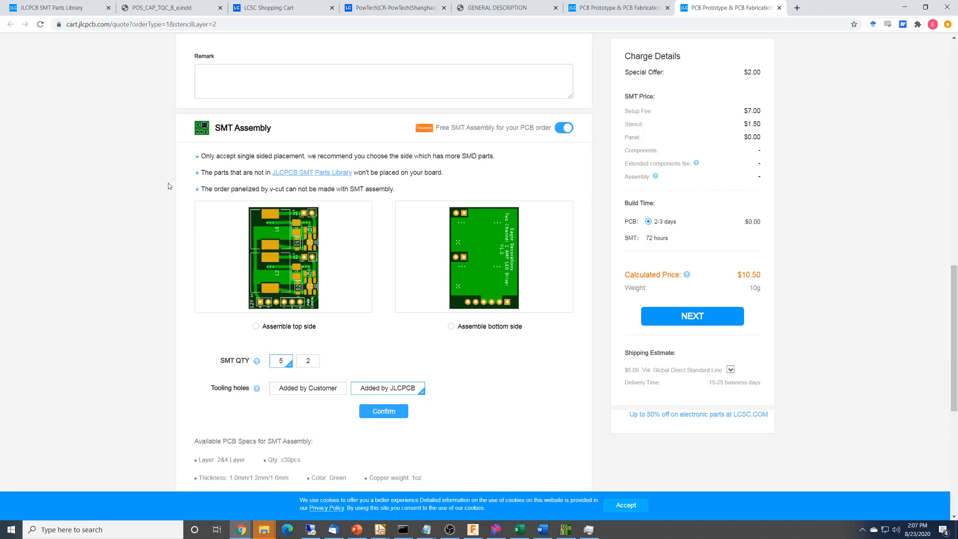
pyautogui.click(256, 326)
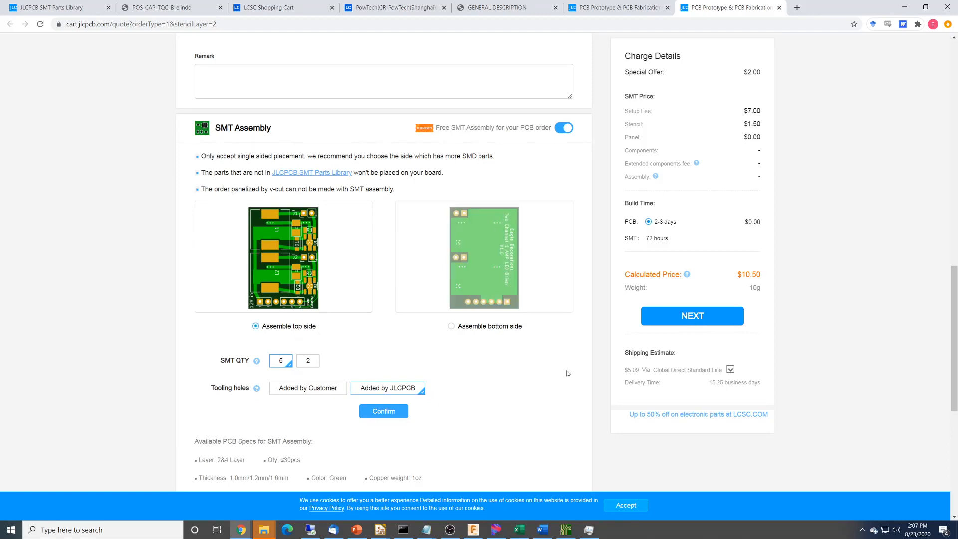
pyautogui.scroll(1, 567, 373)
pyautogui.scroll(-4, 555, 387)
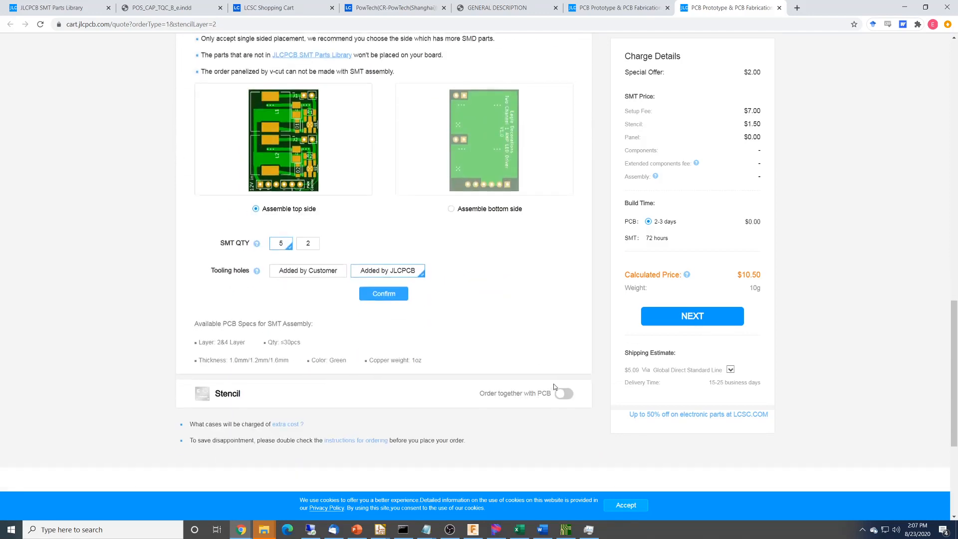
pyautogui.click(284, 225)
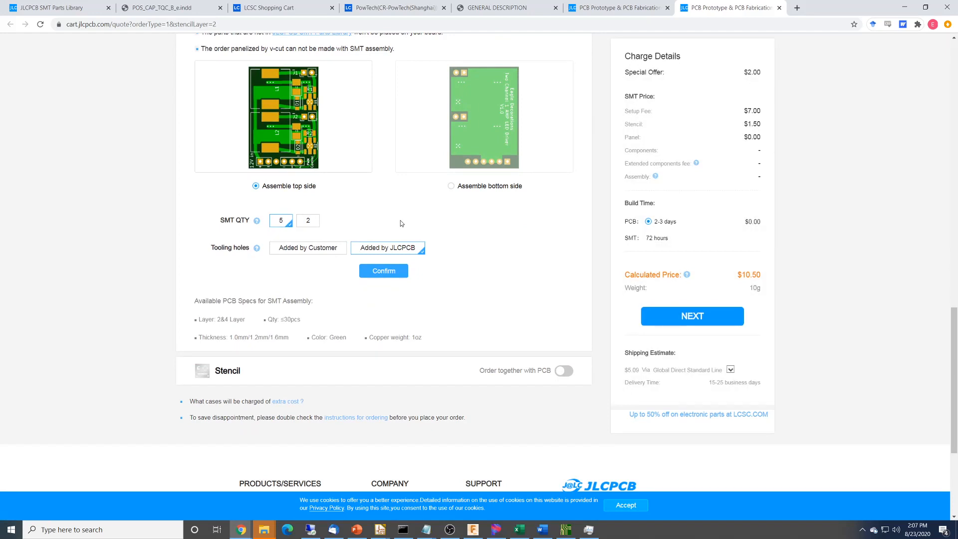
pyautogui.click(388, 272)
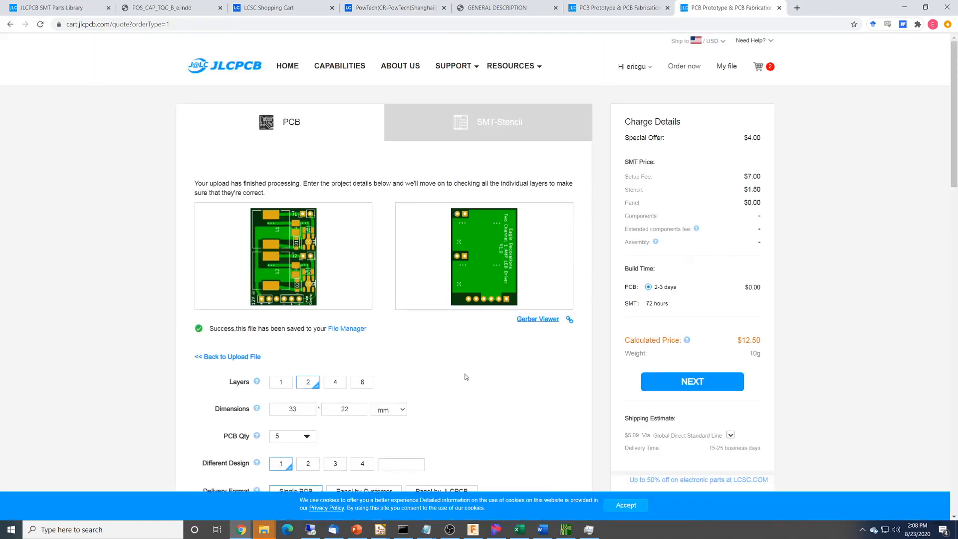
# Check the SMT assembly options on the quote and confirm them to proceed to the BOM and CPL upload.
pyautogui.scroll(-5, 465, 378)
pyautogui.scroll(-9, 465, 377)
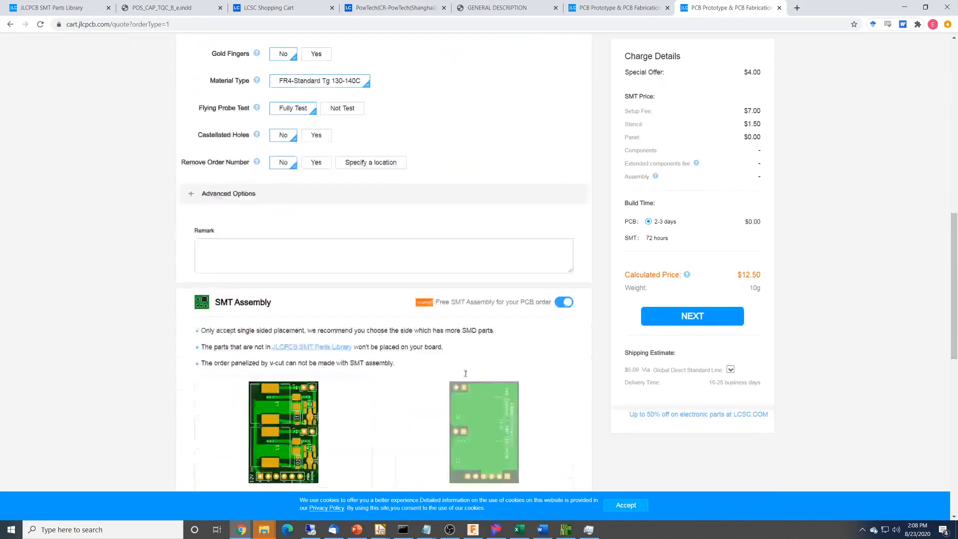
pyautogui.scroll(-4, 455, 391)
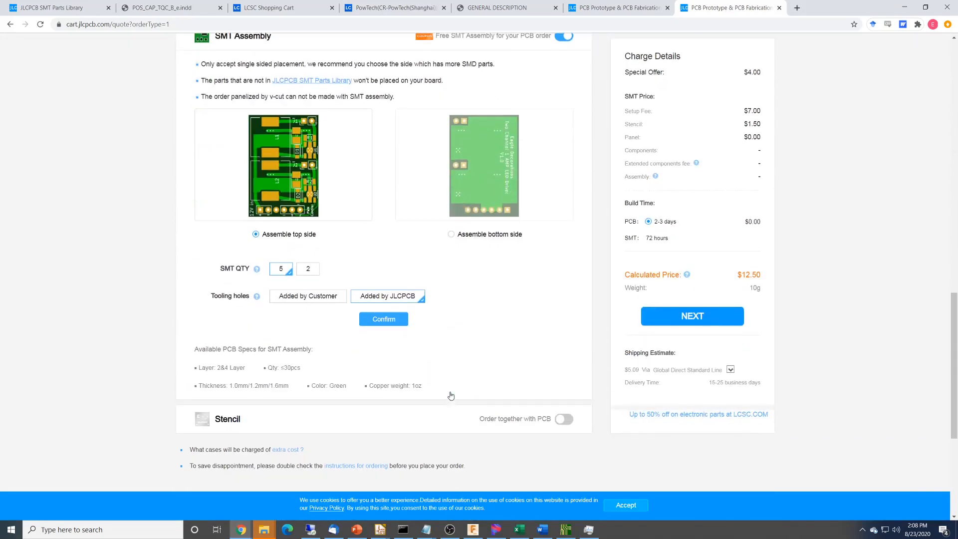
pyautogui.click(387, 320)
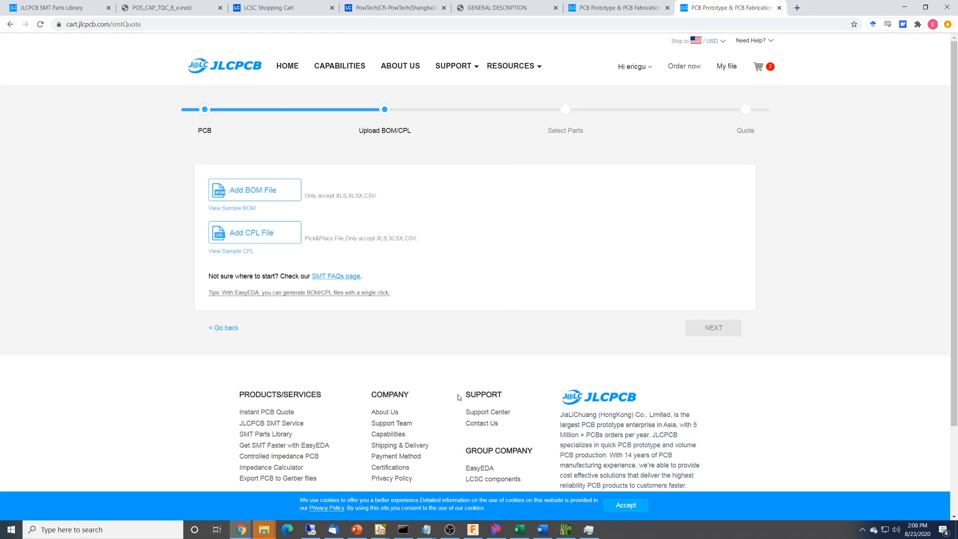
# Switch to the Led Driver Double schematic in Eeschema and generate its bill of materials with the bom2grouped_csv_jlcpcb plugin.
pyautogui.moveTo(384, 533)
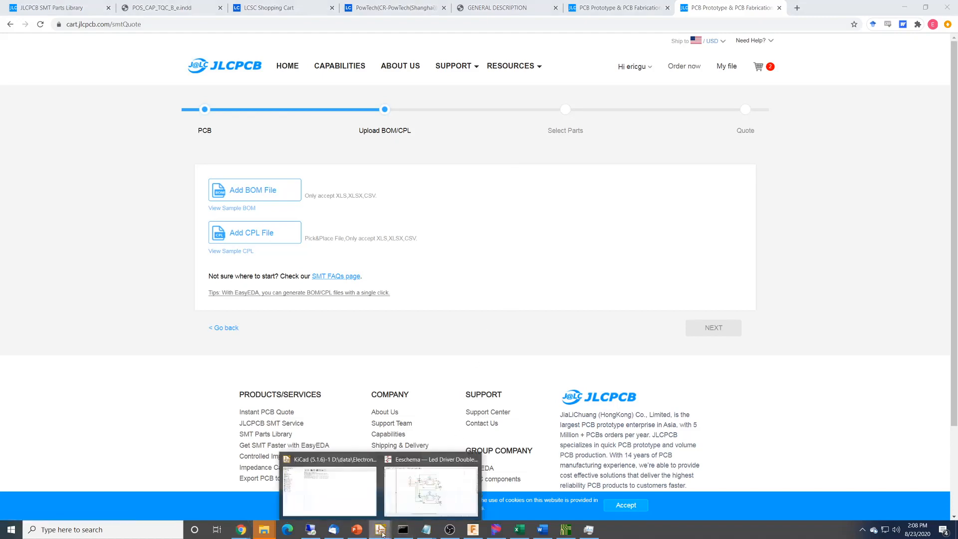
pyautogui.click(409, 483)
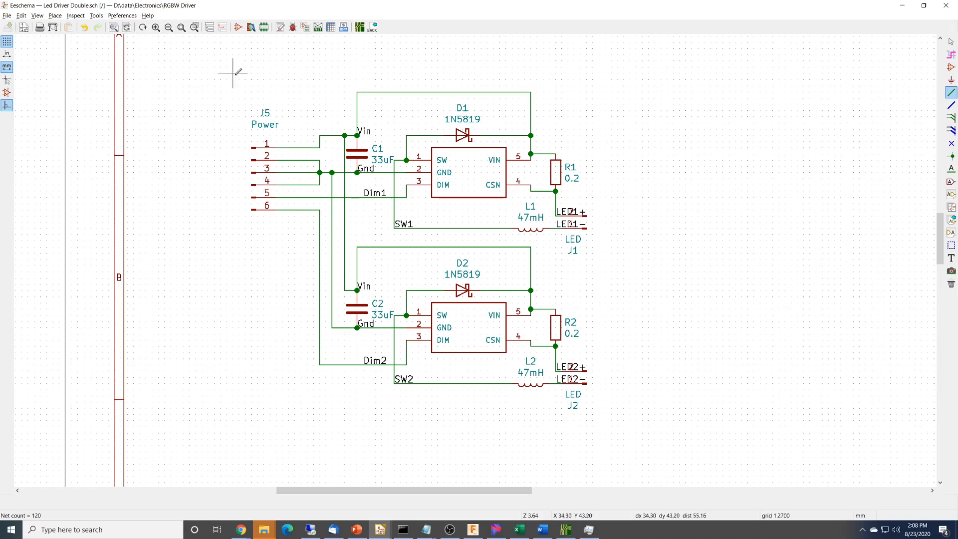
pyautogui.click(344, 28)
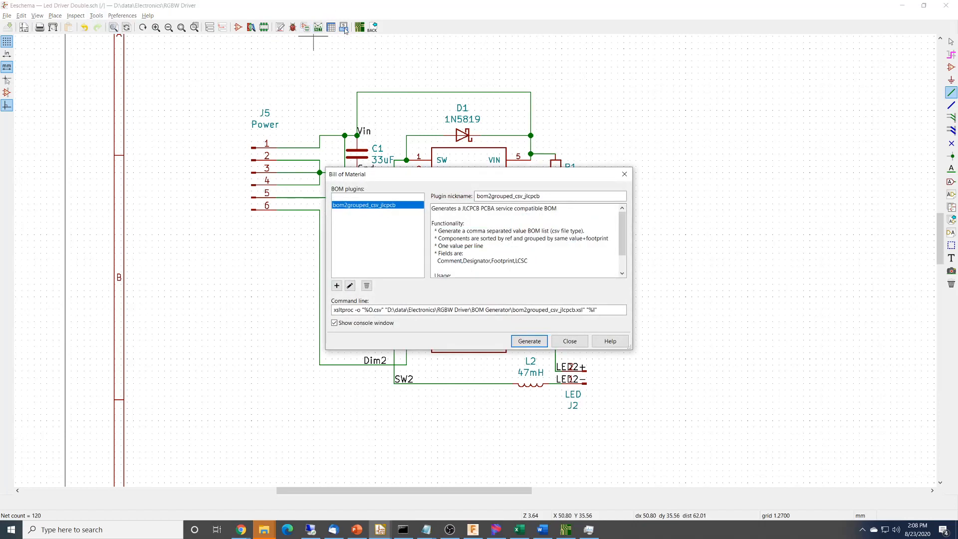
pyautogui.moveTo(534, 178); pyautogui.dragTo(453, 126)
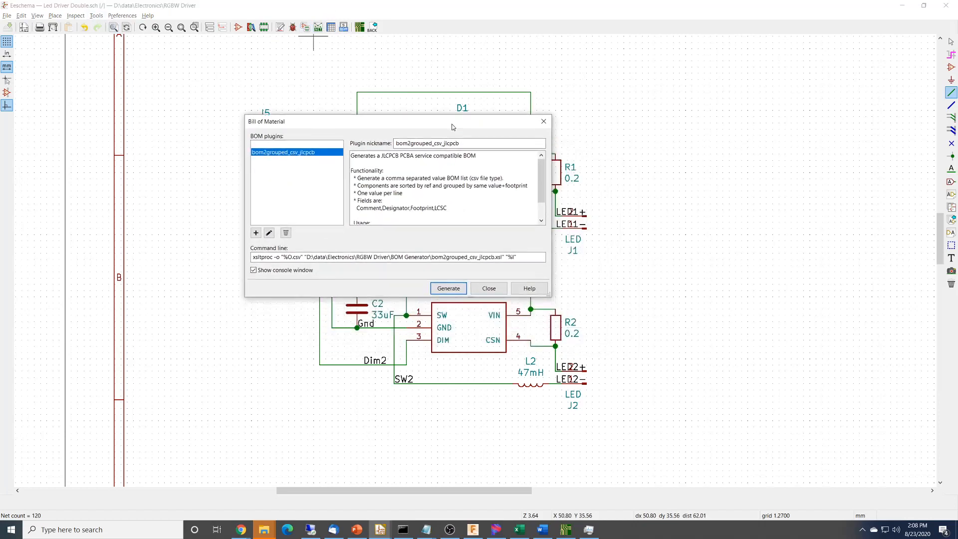
pyautogui.click(464, 145)
pyautogui.moveTo(464, 145); pyautogui.dragTo(380, 145)
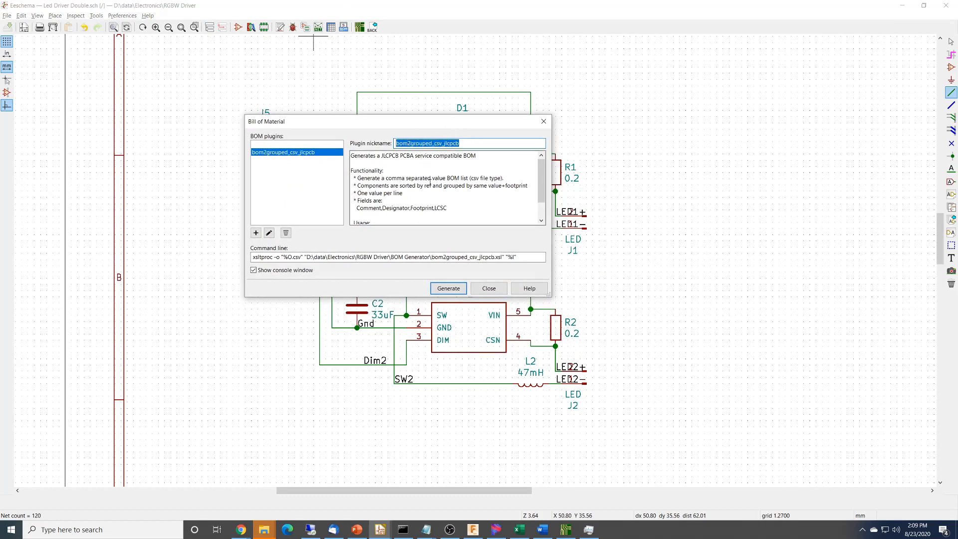
pyautogui.moveTo(543, 170)
pyautogui.mouseDown()
pyautogui.moveTo(542, 187)
pyautogui.moveTo(541, 165)
pyautogui.mouseUp()
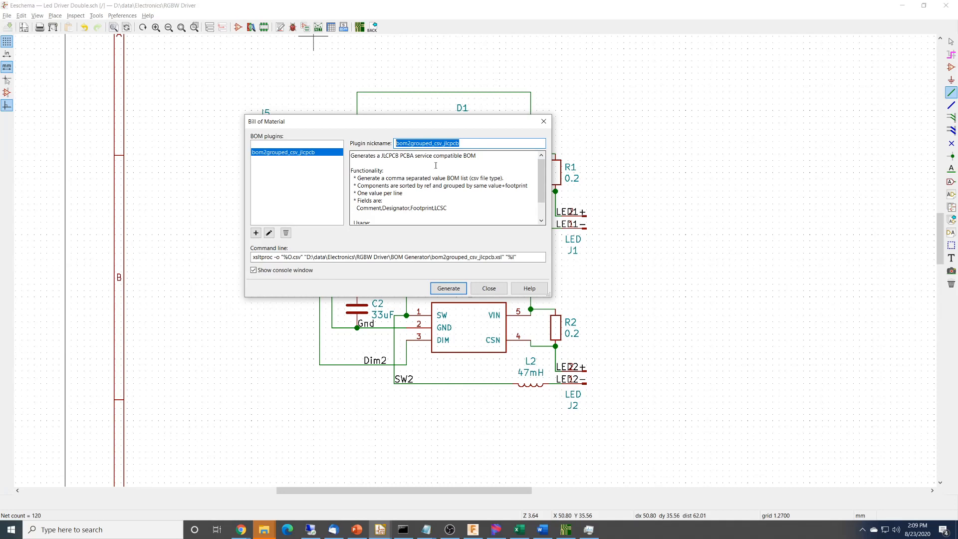
pyautogui.click(459, 293)
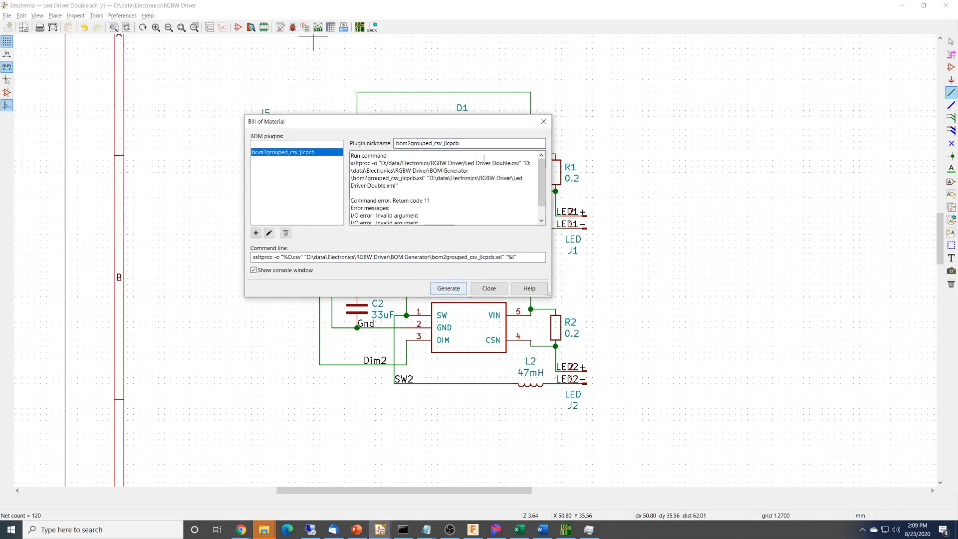
# Examine the BOM plugin's run command and output messages, and close the Bill of Material dialog.
pyautogui.moveTo(399, 186); pyautogui.dragTo(339, 163)
pyautogui.moveTo(541, 178); pyautogui.dragTo(542, 186)
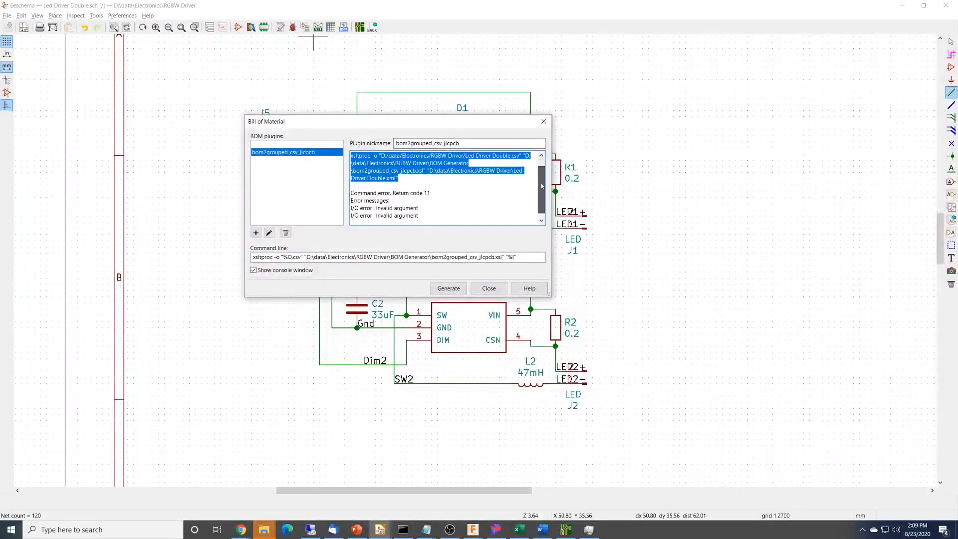
pyautogui.moveTo(432, 185); pyautogui.dragTo(348, 185)
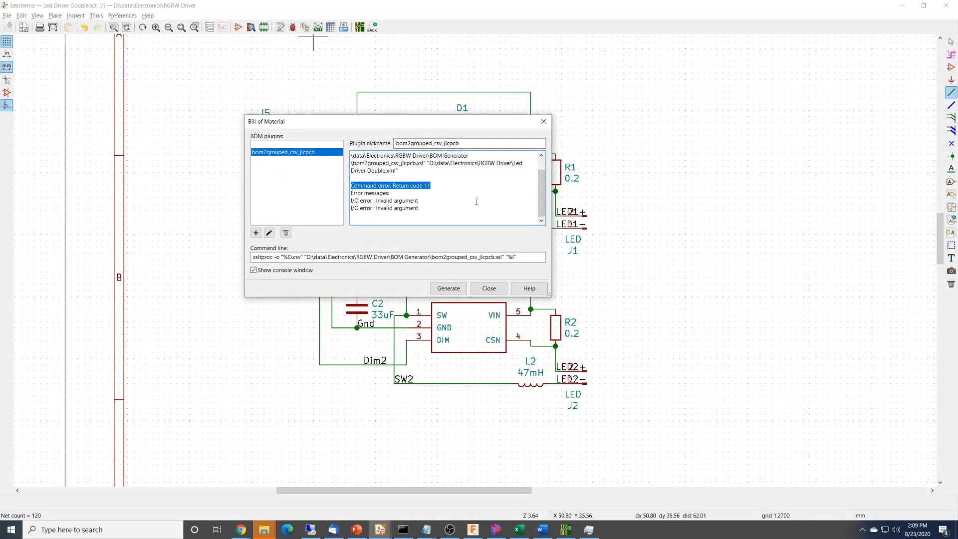
pyautogui.click(487, 292)
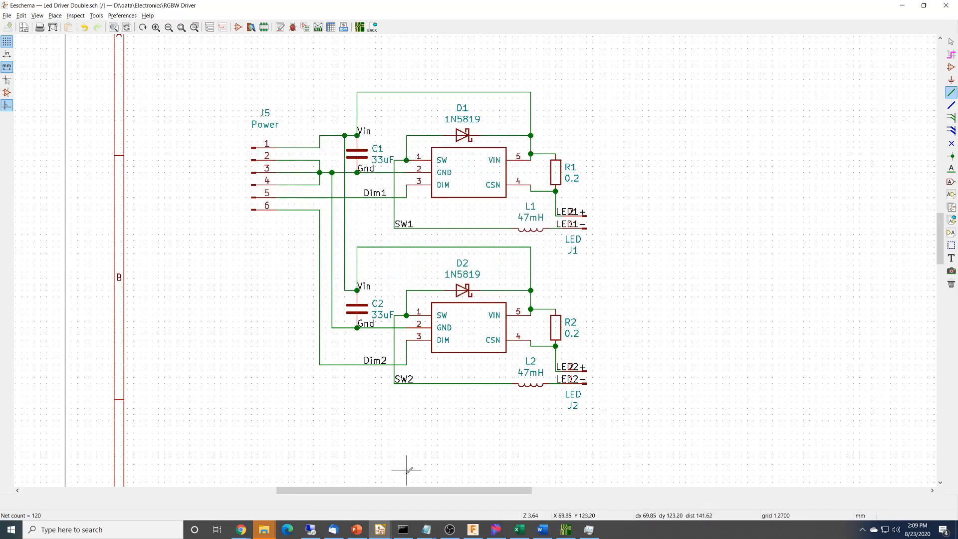
# Switch to Command Prompt, list the BOM Generator folder and display the contents of LED_driver_double.bat.
pyautogui.click(403, 530)
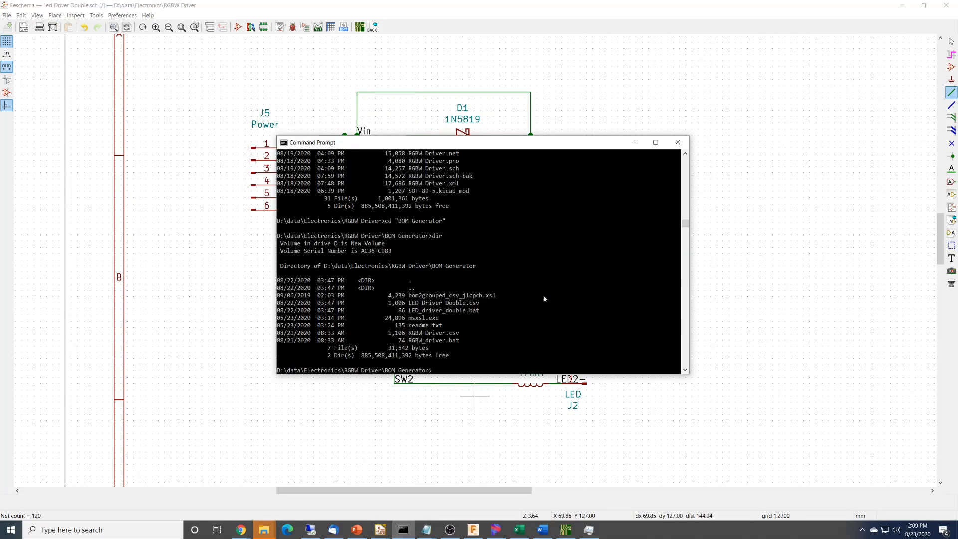
pyautogui.write('dir')
pyautogui.press('Return')
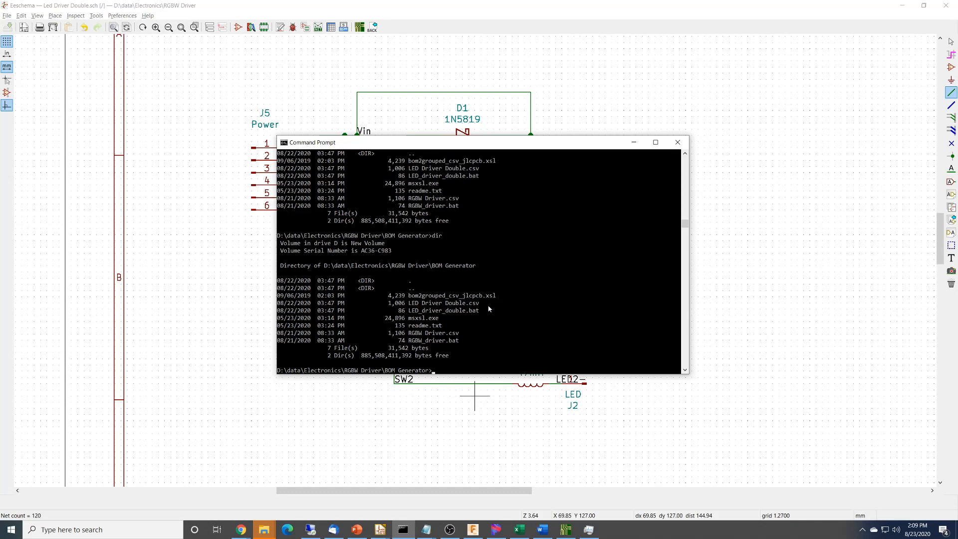
pyautogui.write('type led')
pyautogui.press('Tab')
pyautogui.press('Tab')
pyautogui.press('Return')
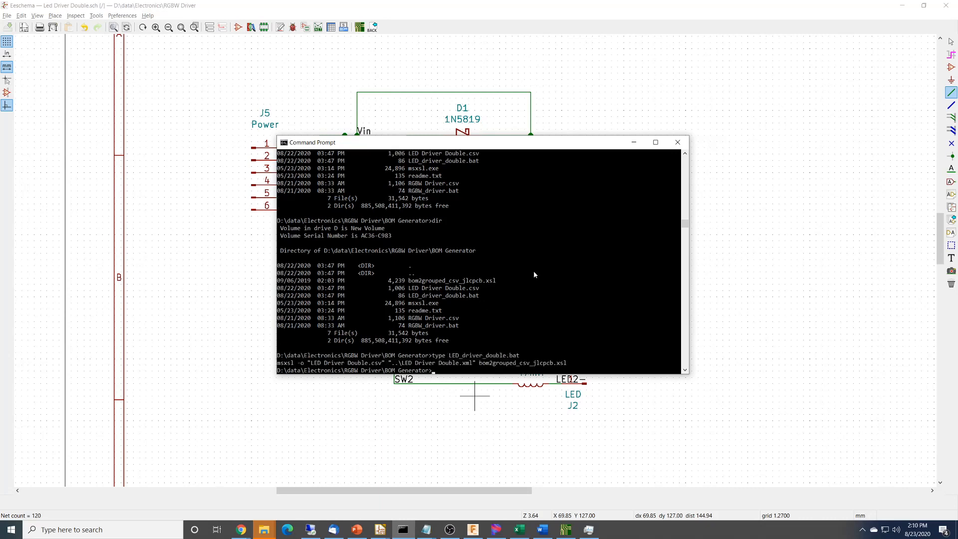
# Examine the batch file's msxsl command: its output CSV, input XML and bom2grouped_csv_jlcpcb.xsl stylesheet arguments.
pyautogui.moveTo(277, 363); pyautogui.dragTo(473, 365)
pyautogui.click(299, 364)
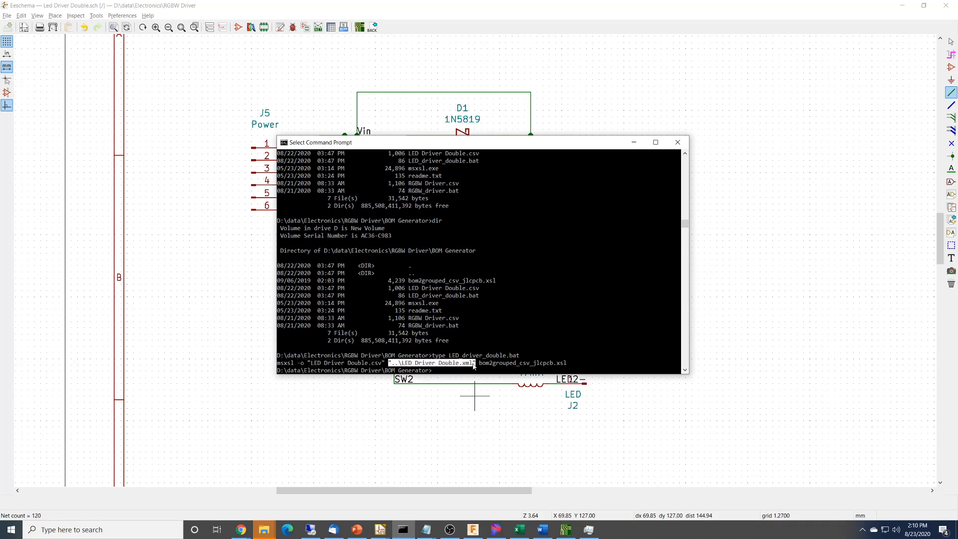
pyautogui.click(564, 313)
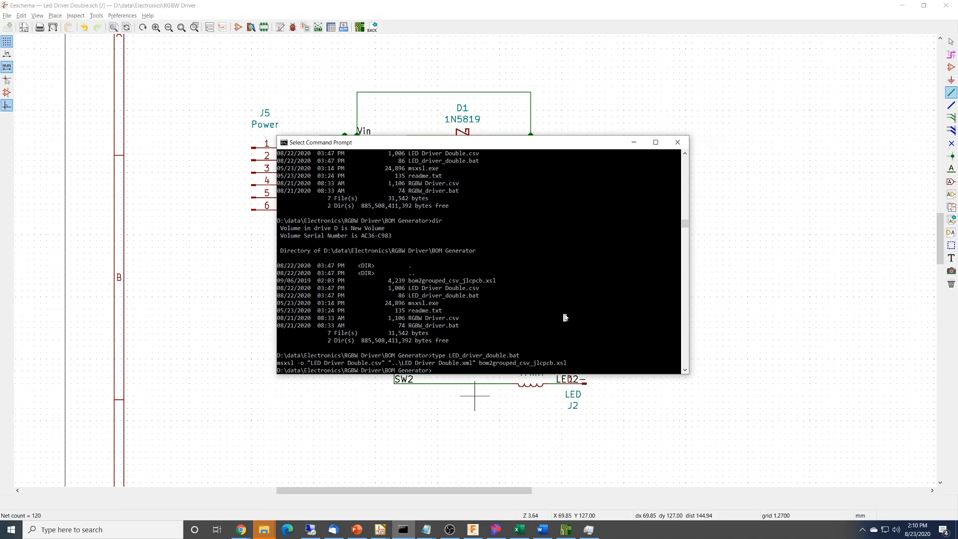
pyautogui.click(565, 317)
pyautogui.moveTo(481, 364); pyautogui.dragTo(566, 367)
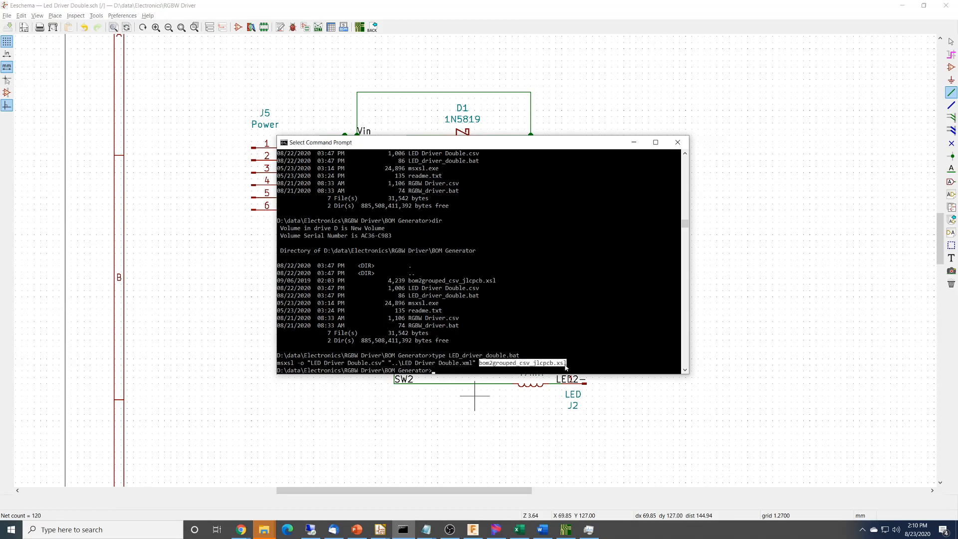
pyautogui.click(552, 298)
pyautogui.rightClick(551, 297)
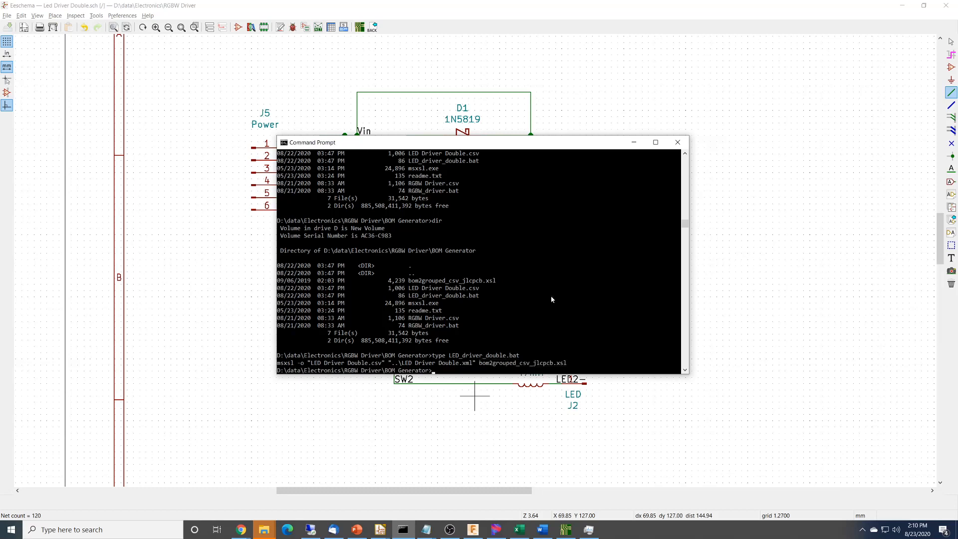
# Run LED_driver_double.bat to generate LED Driver Double.csv and list the folder to check the file.
pyautogui.write('led')
pyautogui.press('Tab')
pyautogui.press('Return')
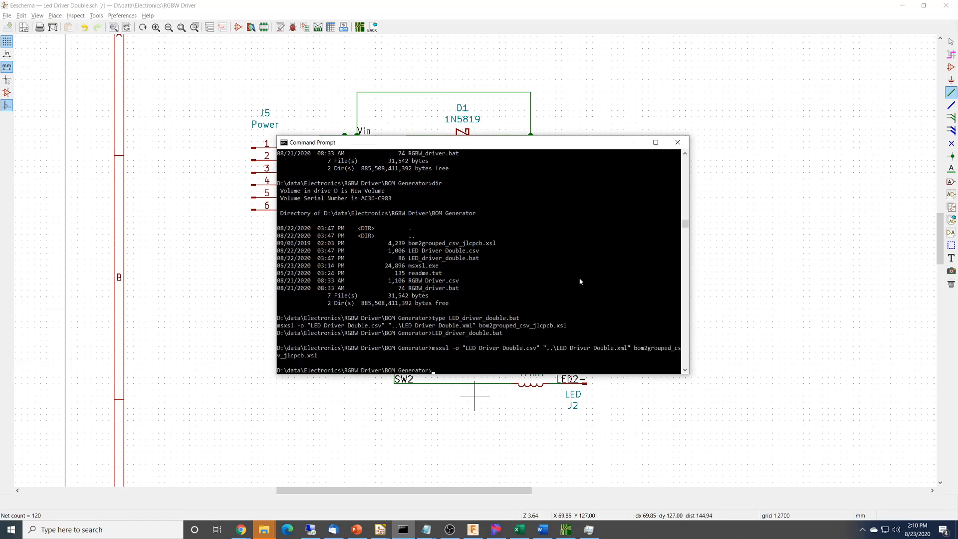
pyautogui.write('dir')
pyautogui.press('Return')
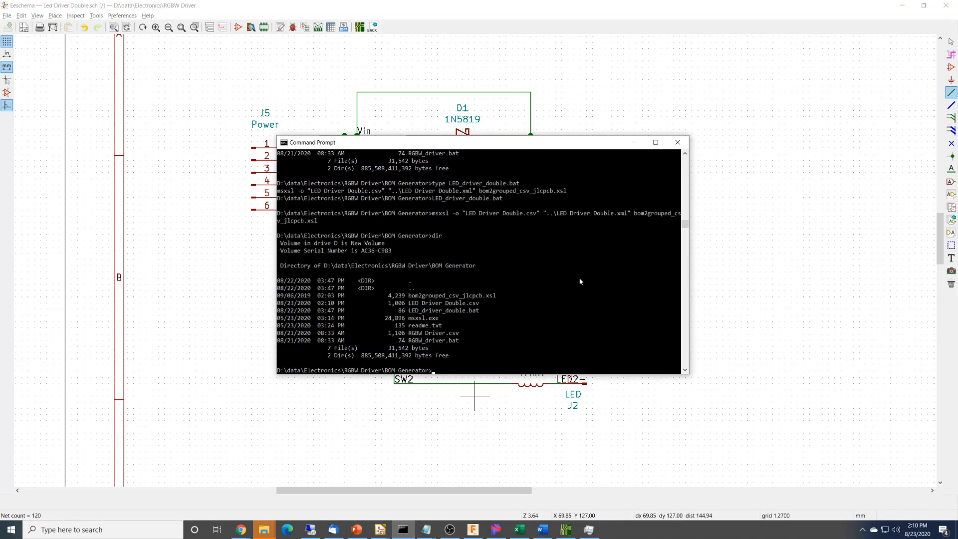
# Open LED Driver Double.csv in Notepad, check the LCSC part numbers of the components, and close it.
pyautogui.write('notepad l')
pyautogui.press('Tab')
pyautogui.press('Return')
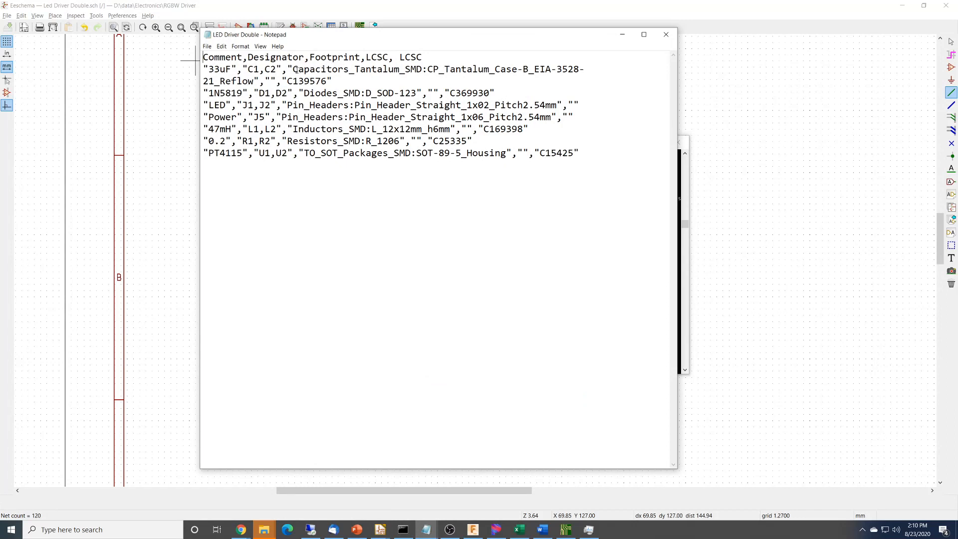
pyautogui.moveTo(296, 70); pyautogui.dragTo(327, 81)
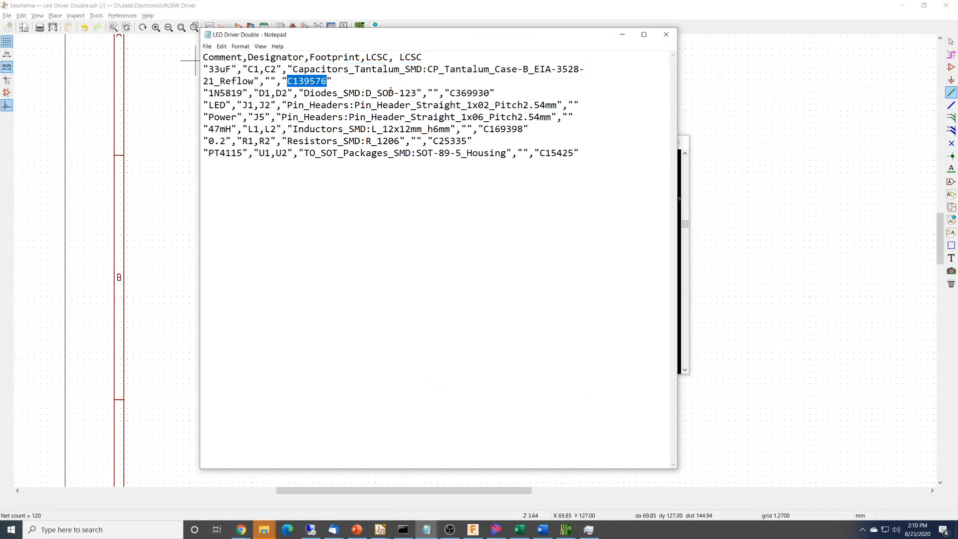
pyautogui.click(390, 90)
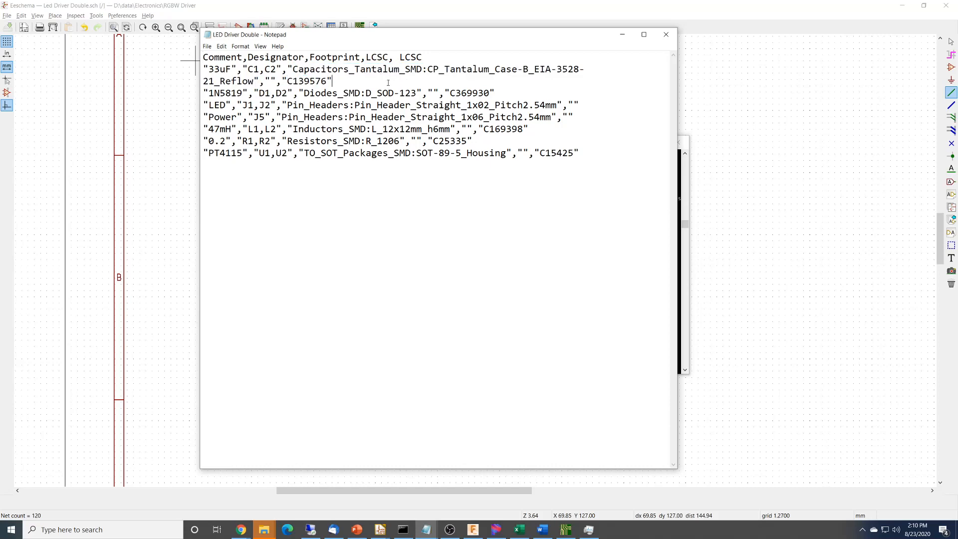
pyautogui.click(666, 34)
# Switch to the JLCPCB page in Chrome and add LED Driver Double.csv from the BOM Generator folder as the BOM file.
pyautogui.hotkey('alt', 'Tab')
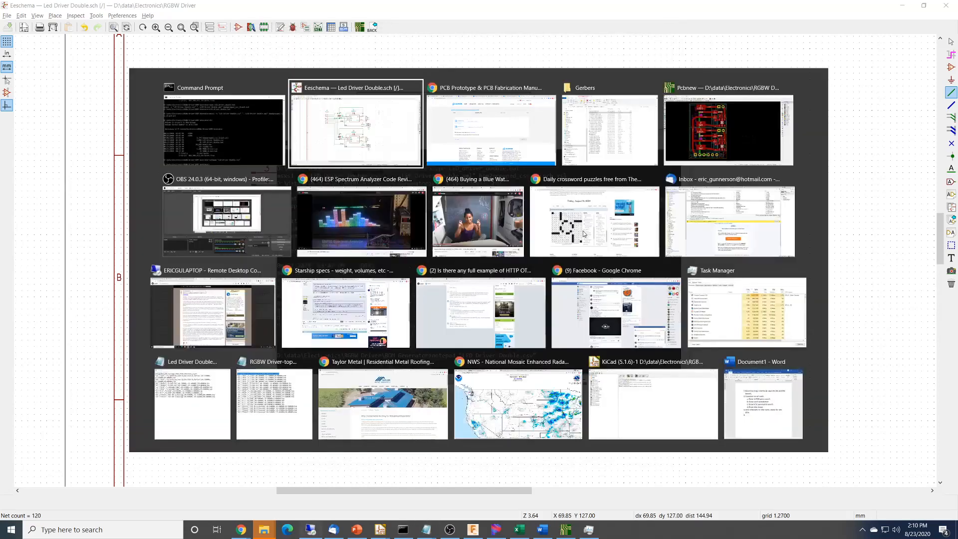
pyautogui.hotkey('alt', 'Tab')
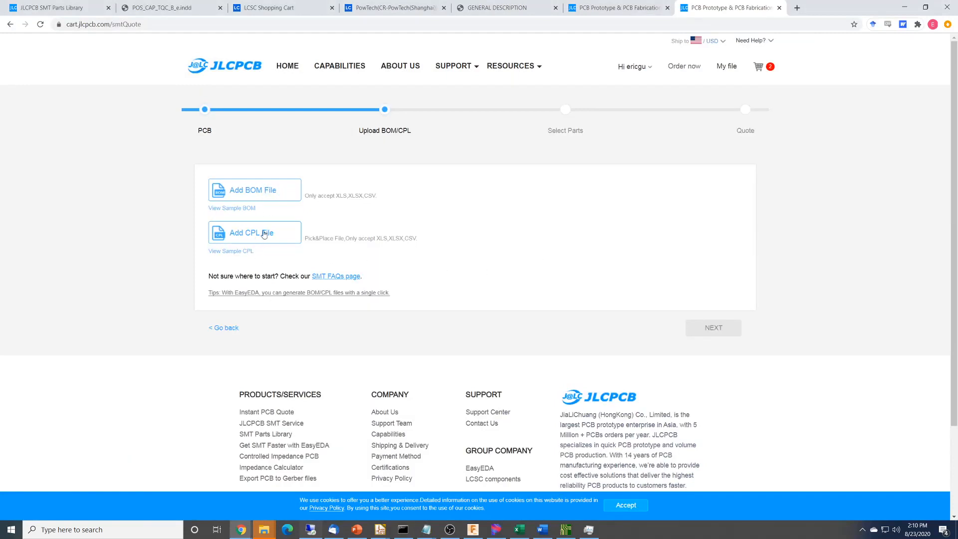
pyautogui.click(268, 189)
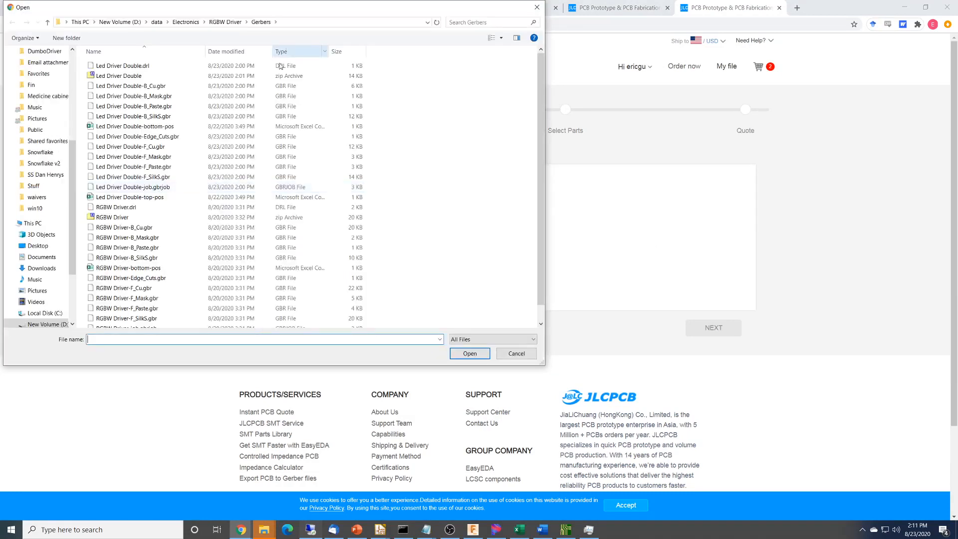
pyautogui.click(233, 24)
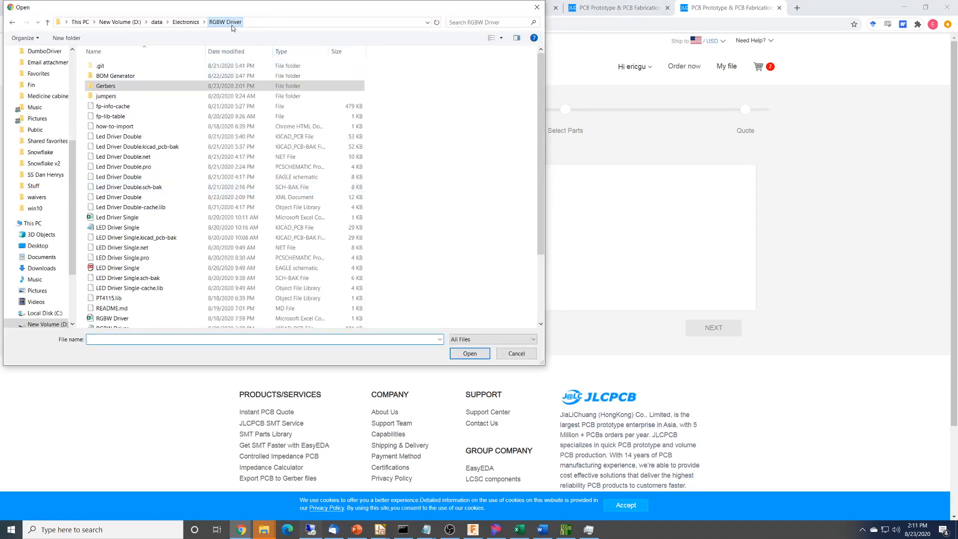
pyautogui.doubleClick(115, 76)
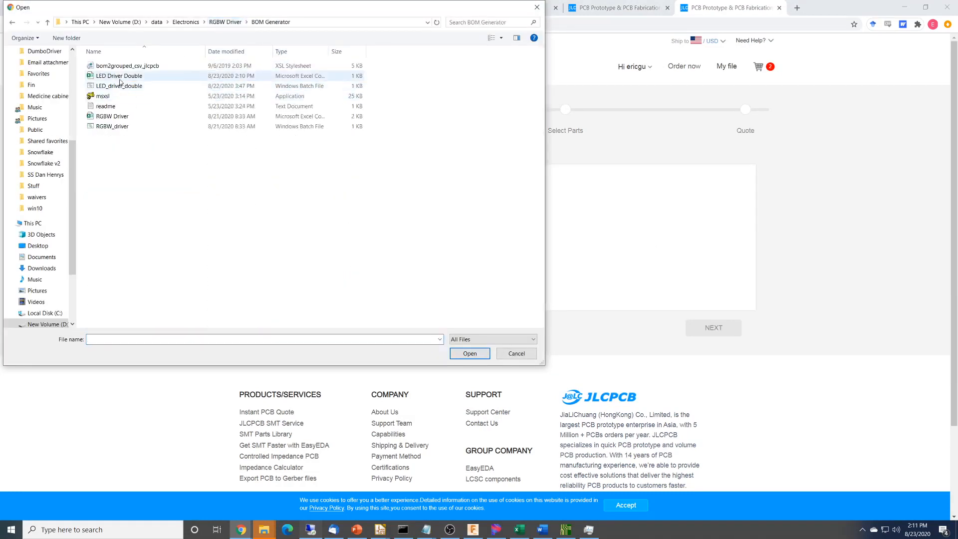
pyautogui.click(122, 77)
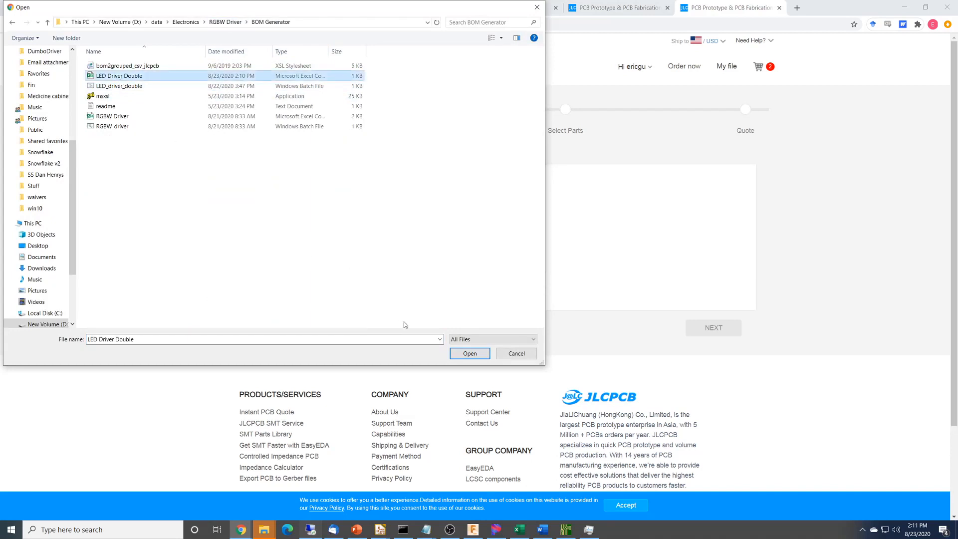
pyautogui.click(469, 353)
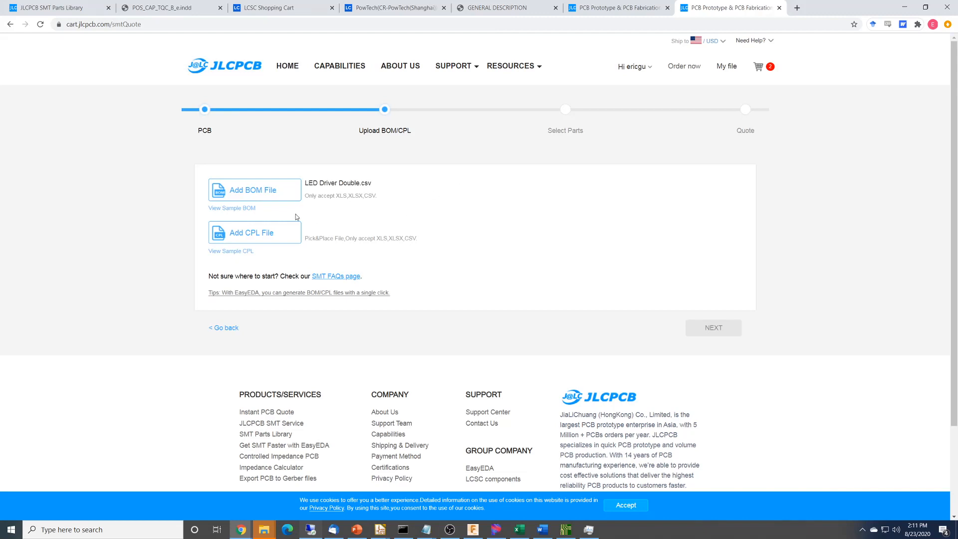
# Switch to Pcbnew and generate the footprint position files as CSV in millimeters, separate for front and back, in Gerbers/.
pyautogui.hotkey('alt', 'Tab')
pyautogui.hotkey('alt', 'Tab')
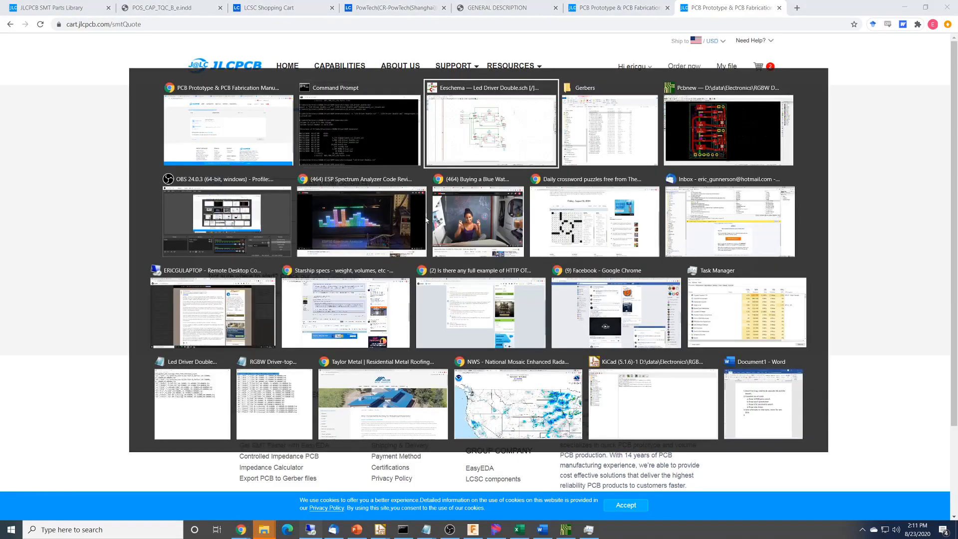
pyautogui.hotkey('alt', 'Tab')
pyautogui.hotkey('alt', 'Tab')
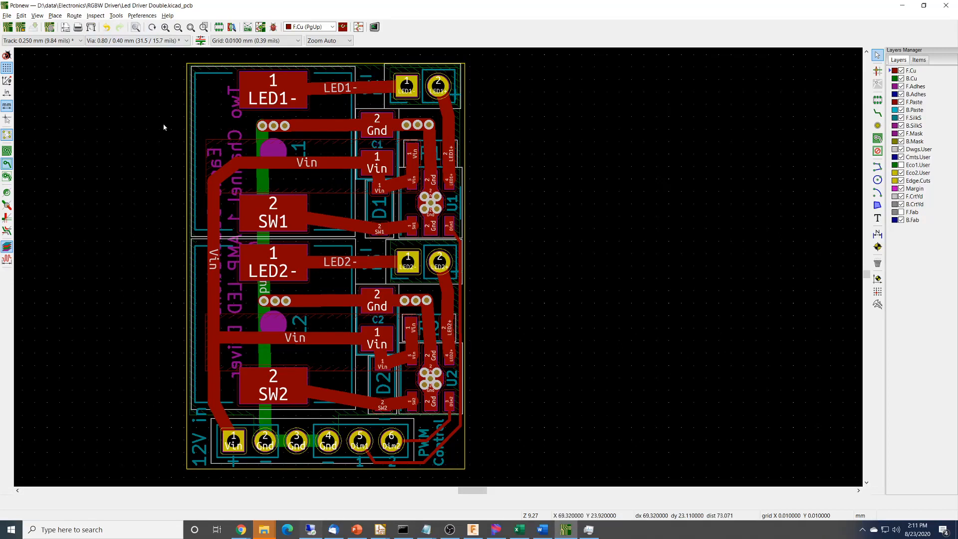
pyautogui.click(7, 15)
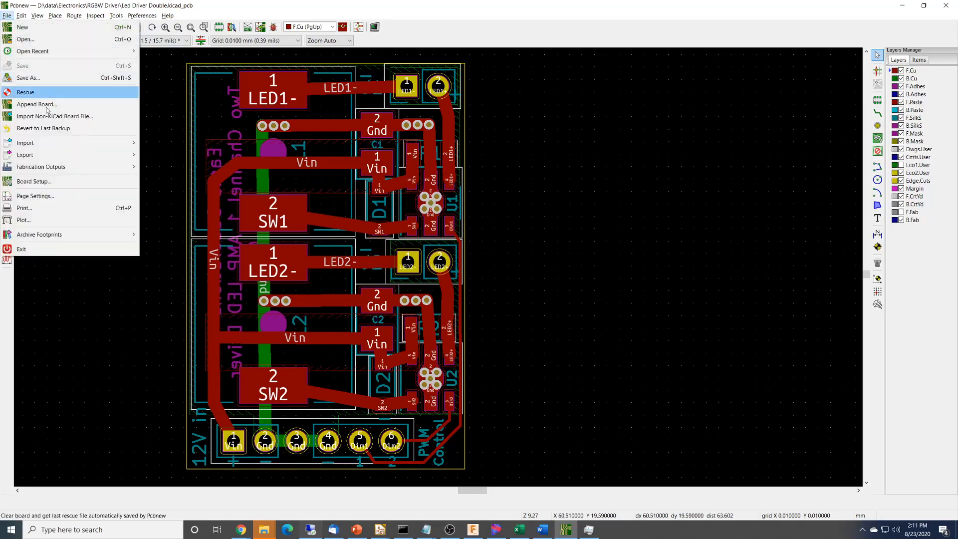
pyautogui.moveTo(75, 167)
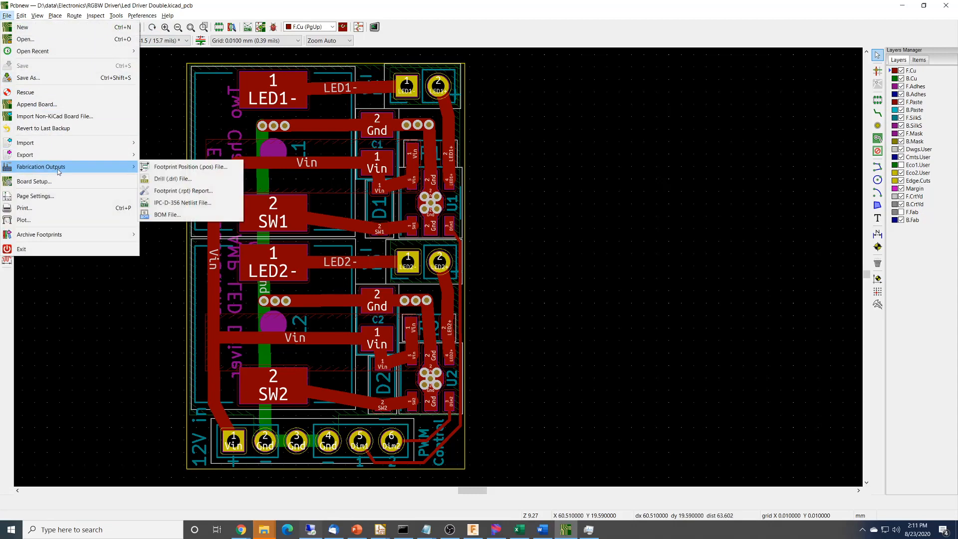
pyautogui.click(170, 167)
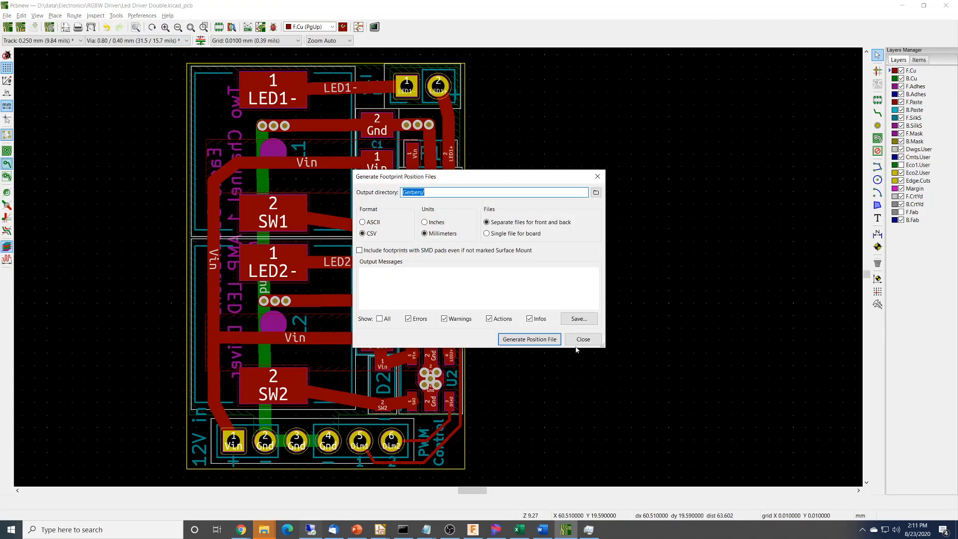
pyautogui.click(541, 341)
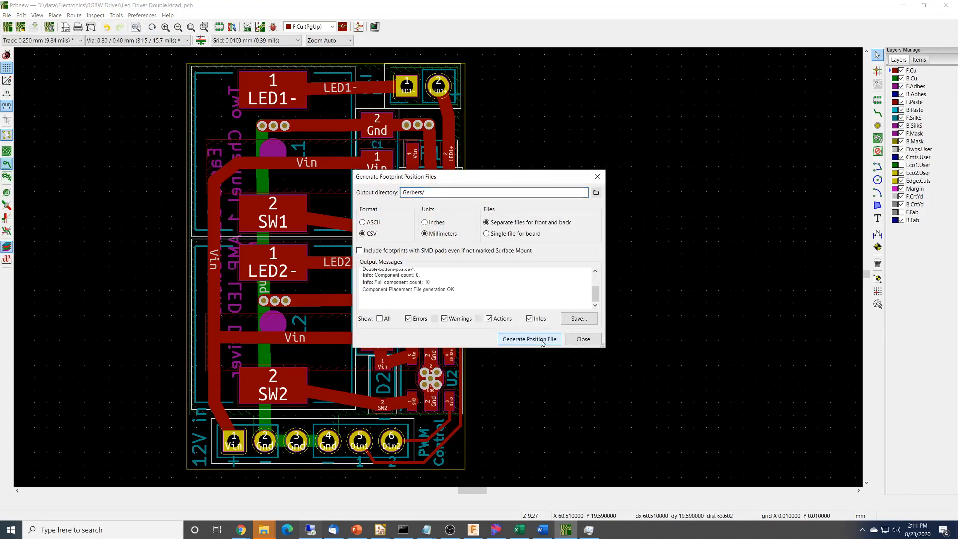
pyautogui.click(582, 339)
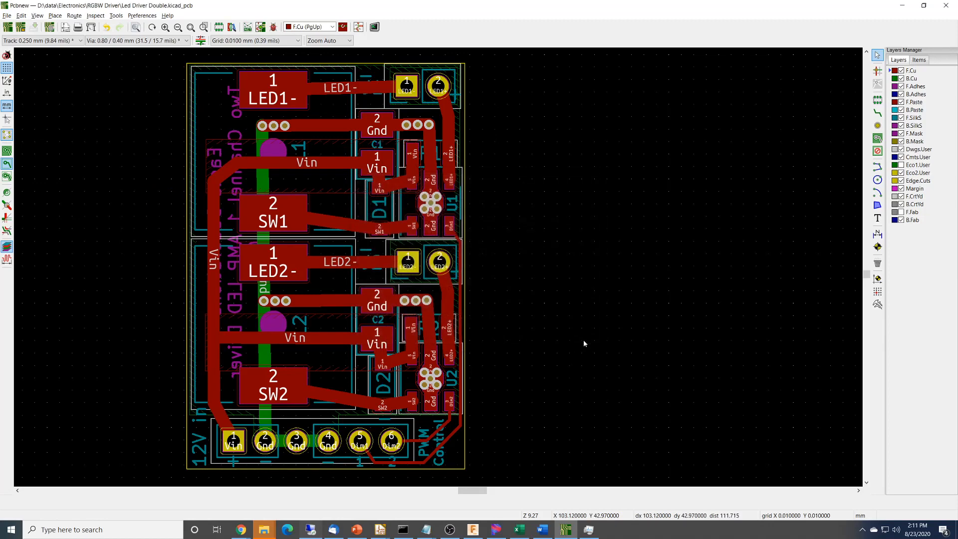
# Switch to the Command Prompt, change to the RGBW Driver\Gerbers folder and list its files.
pyautogui.hotkey('alt', 'Tab')
pyautogui.hotkey('alt', 'Tab')
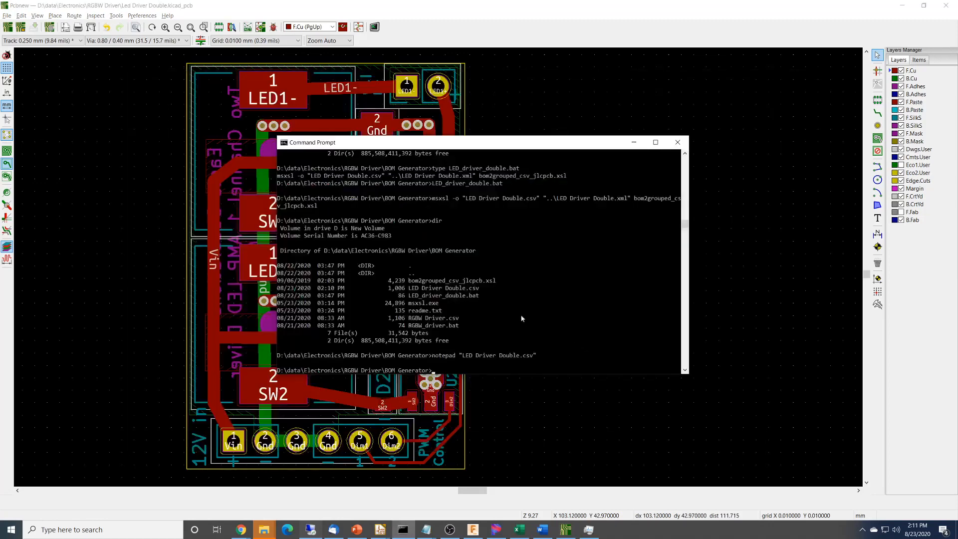
pyautogui.write('cd ..')
pyautogui.press('Return')
pyautogui.write('cd..')
pyautogui.press('Return')
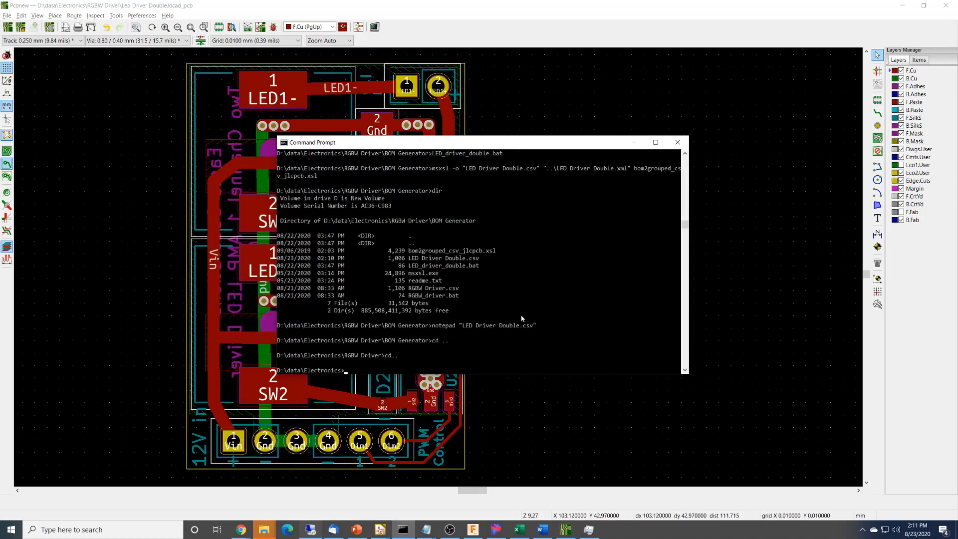
pyautogui.write('cd rg')
pyautogui.press('Tab')
pyautogui.write('\\g')
pyautogui.press('Tab')
pyautogui.press('Return')
pyautogui.write('dir')
pyautogui.press('Return')
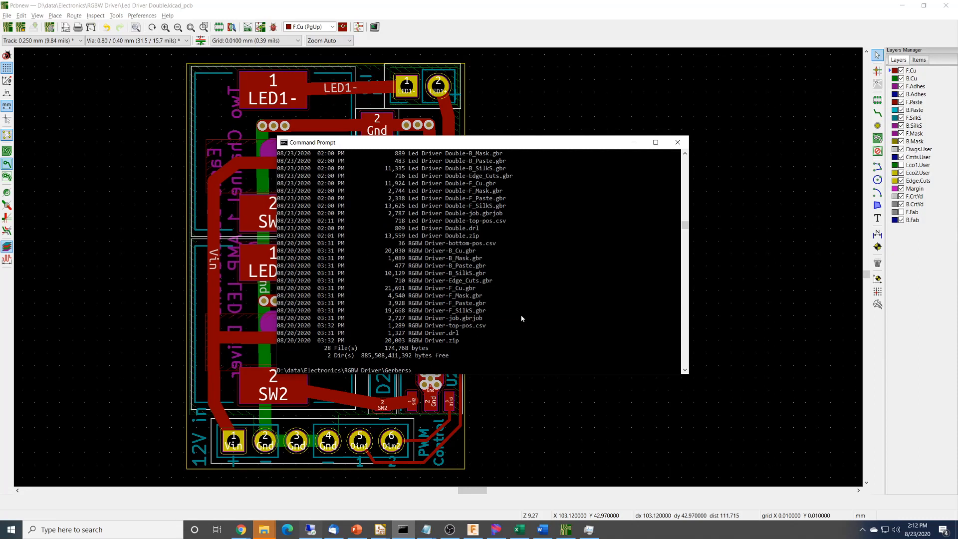
# Open Led Driver Double-top-pos.csv in Notepad and check the column names in its header row.
pyautogui.write('noteap')
pyautogui.press('BackSpace')
pyautogui.press('BackSpace')
pyautogui.write('pad "Led Driver Double-bottom-pos.csv"')
pyautogui.press('Tab')
pyautogui.press('Tab')
pyautogui.press('Return')
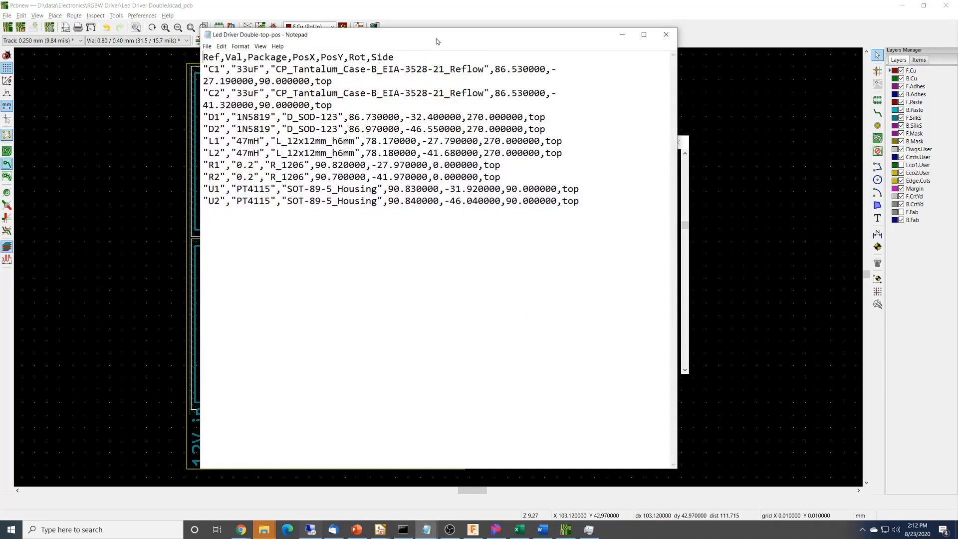
pyautogui.moveTo(436, 38); pyautogui.dragTo(401, 93)
pyautogui.moveTo(168, 111); pyautogui.dragTo(359, 111)
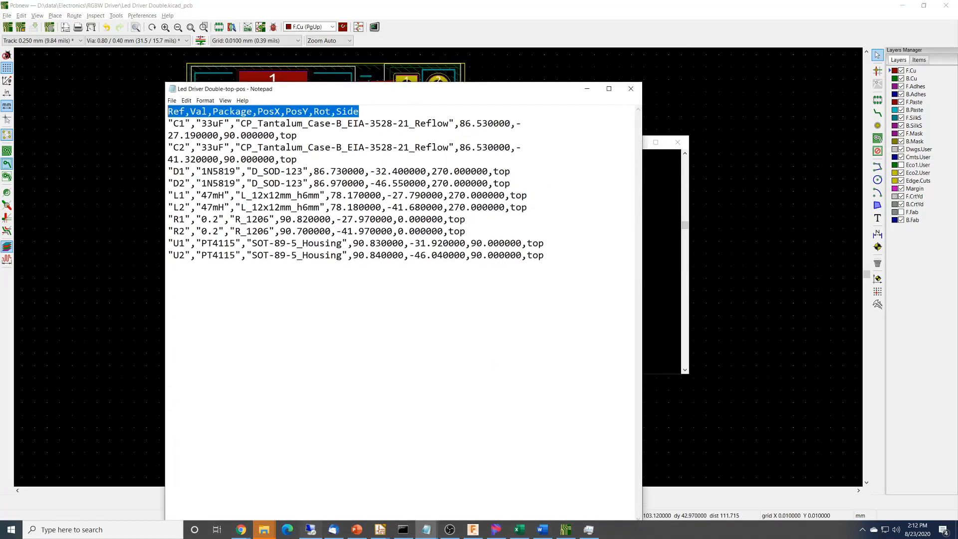
# Open RGBW Driver-top-pos.csv from the Command Prompt in a second Notepad window and place it beside the first.
pyautogui.click(657, 238)
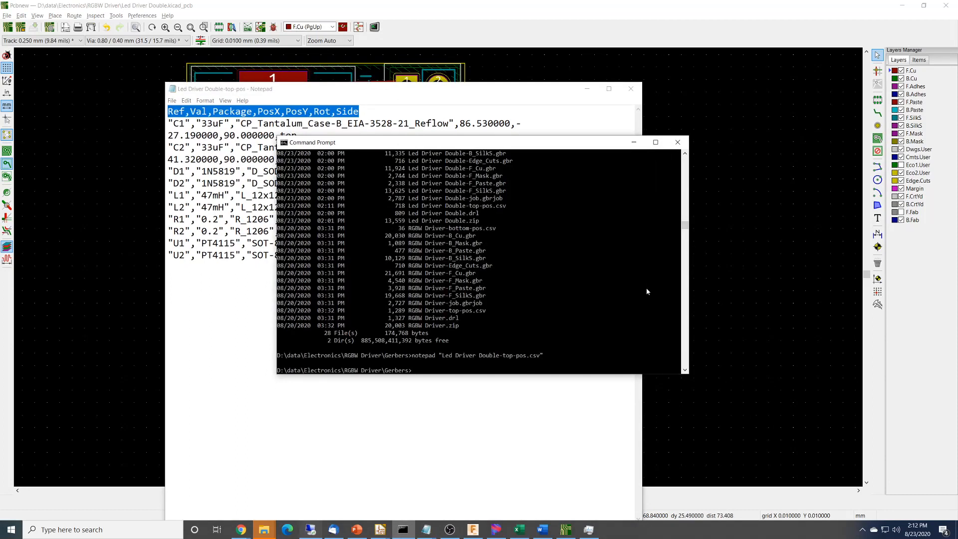
pyautogui.write('notepad "Led Driver Double-top-pos.csv"')
pyautogui.press('Tab')
pyautogui.press('Tab')
pyautogui.press('Return')
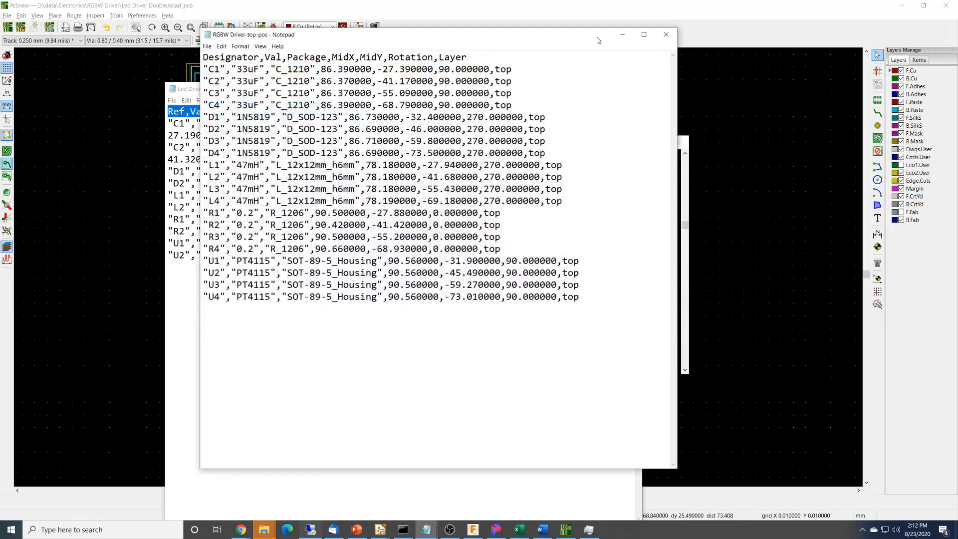
pyautogui.moveTo(527, 37); pyautogui.dragTo(647, 116)
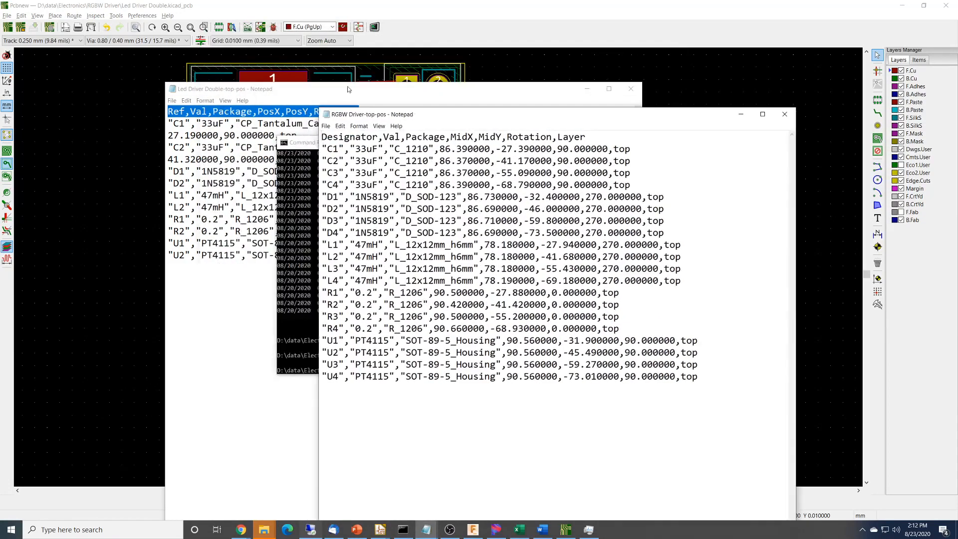
# Replace Led Driver Double-top-pos.csv's header with RGBW Driver-top-pos.csv's "Designator,Val,Package,MidX,MidY,Rotation,Layer" line, save the file and close both Notepad windows.
pyautogui.click(348, 90)
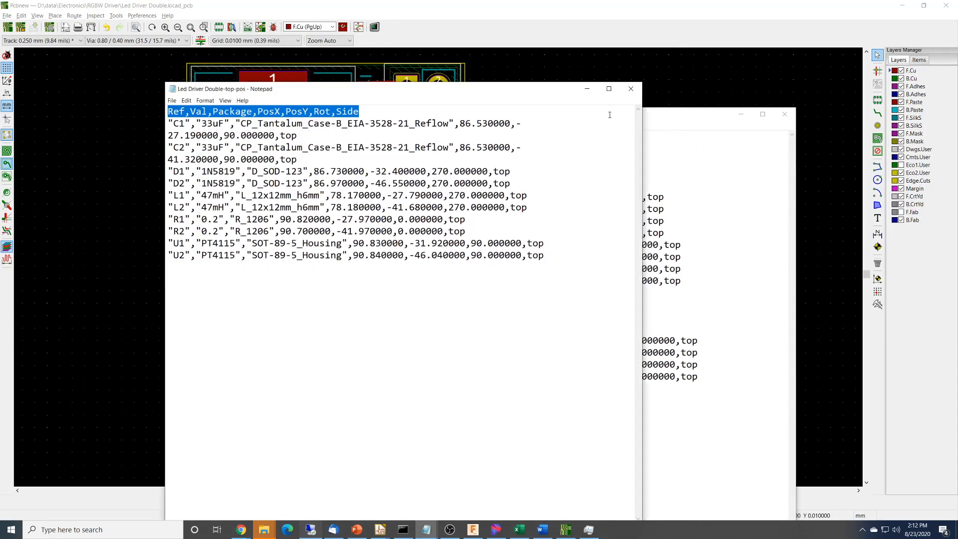
pyautogui.click(691, 114)
pyautogui.moveTo(605, 136); pyautogui.dragTo(321, 136)
pyautogui.hotkey('ctrl', 'c')
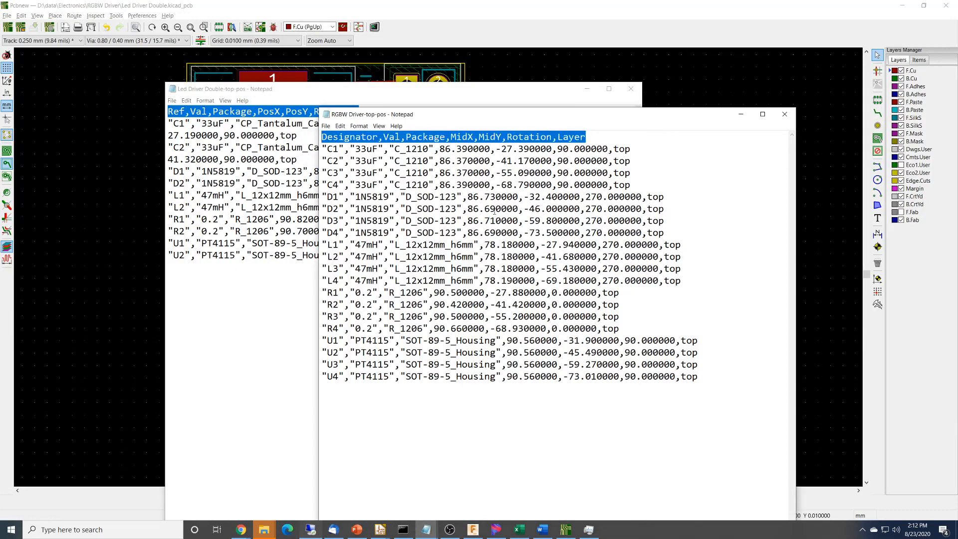
pyautogui.click(309, 90)
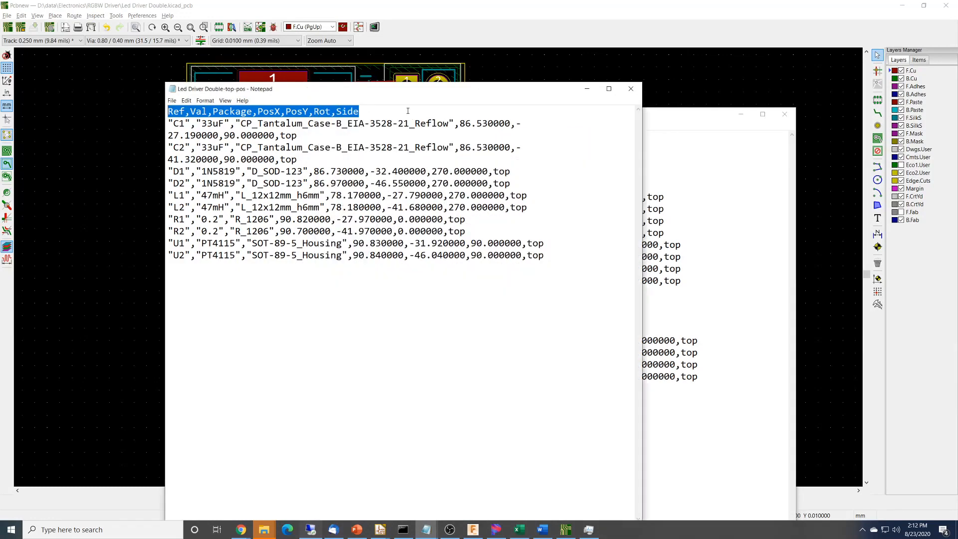
pyautogui.moveTo(359, 112); pyautogui.dragTo(168, 112)
pyautogui.hotkey('ctrl', 'v')
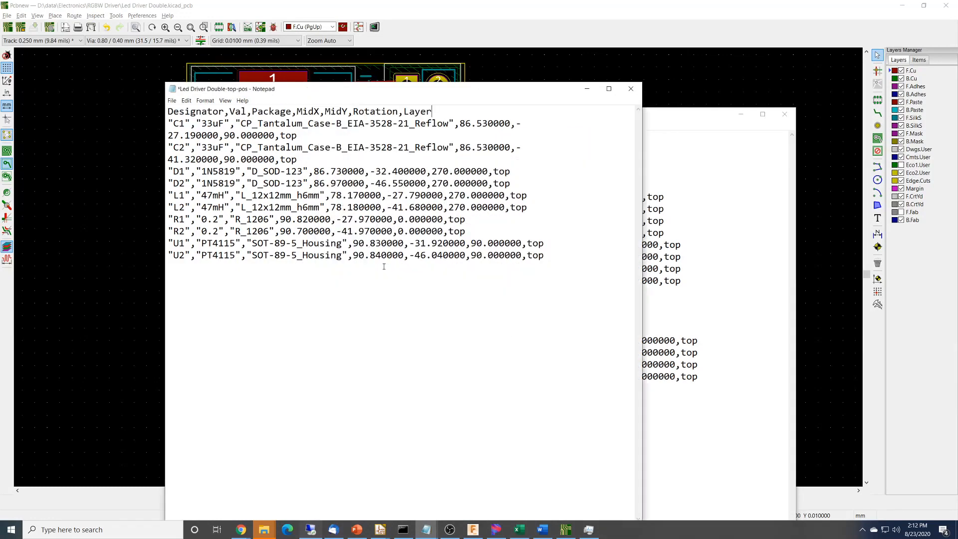
pyautogui.hotkey('ctrl', 's')
pyautogui.click(651, 115)
pyautogui.hotkey('alt', 'Tab')
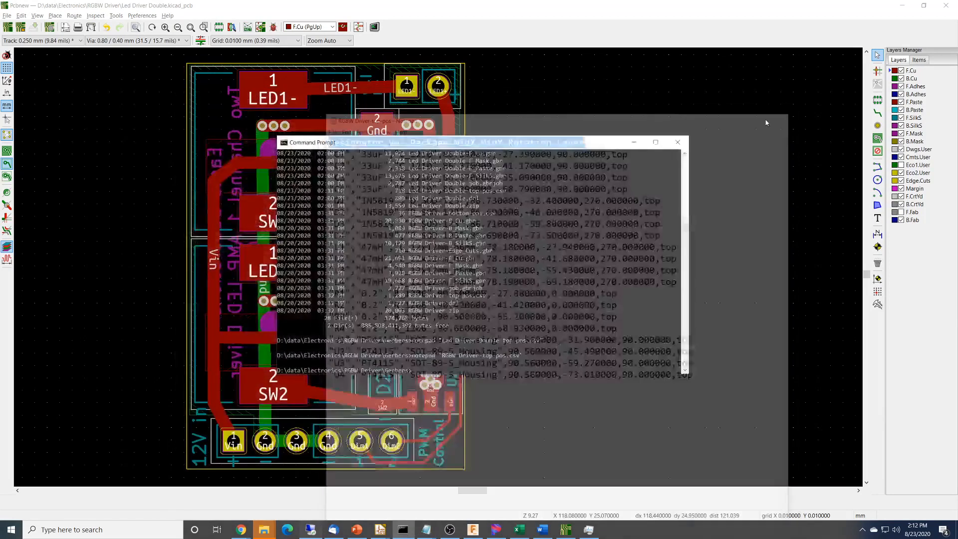
# Switch to the JLCPCB page in Chrome, add Led Driver Double-top-pos.csv from the Gerbers folder as the CPL file, and continue to part selection.
pyautogui.hotkey('alt', 'Tab')
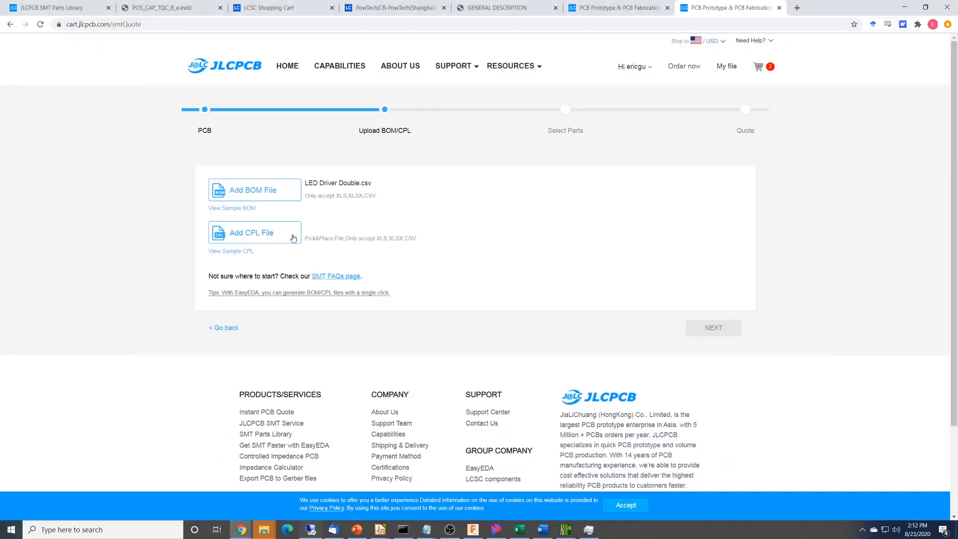
pyautogui.click(285, 236)
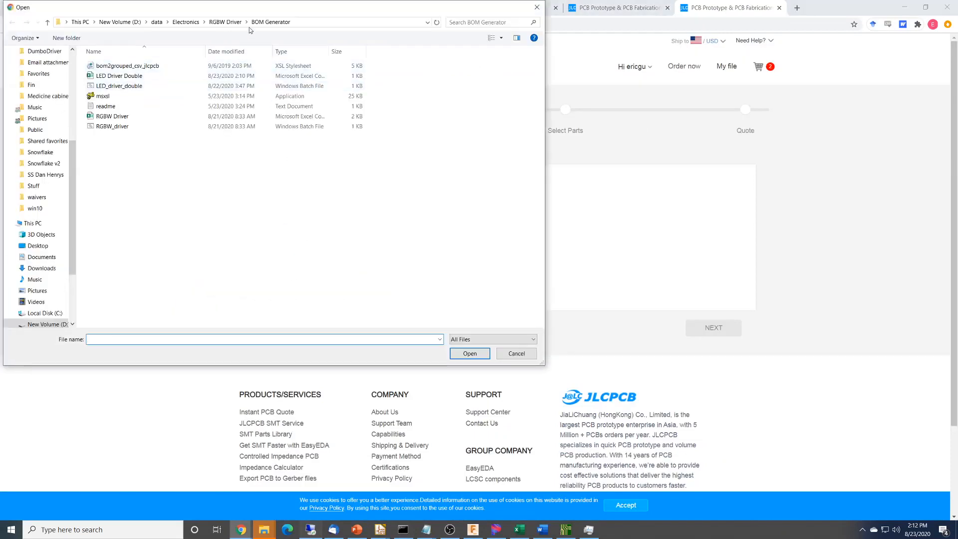
pyautogui.click(225, 22)
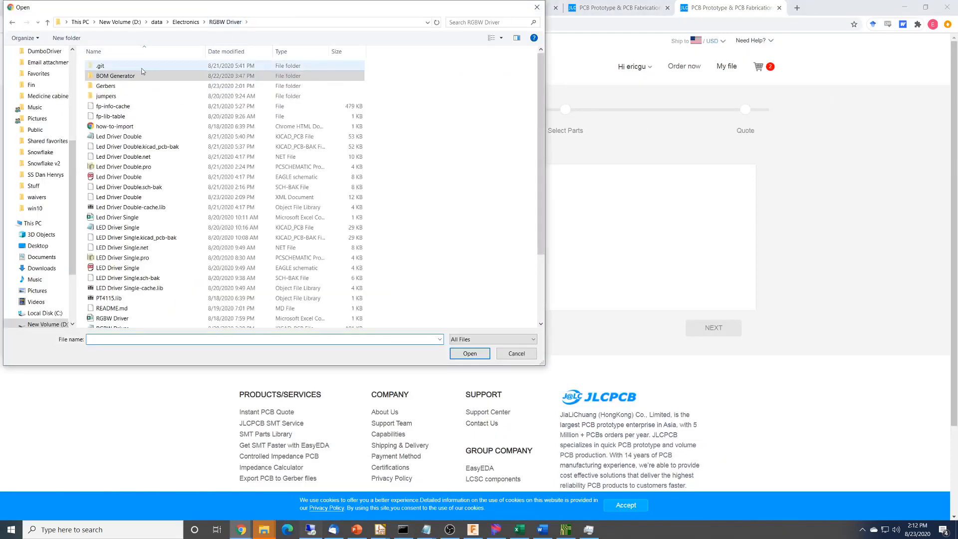
pyautogui.doubleClick(106, 85)
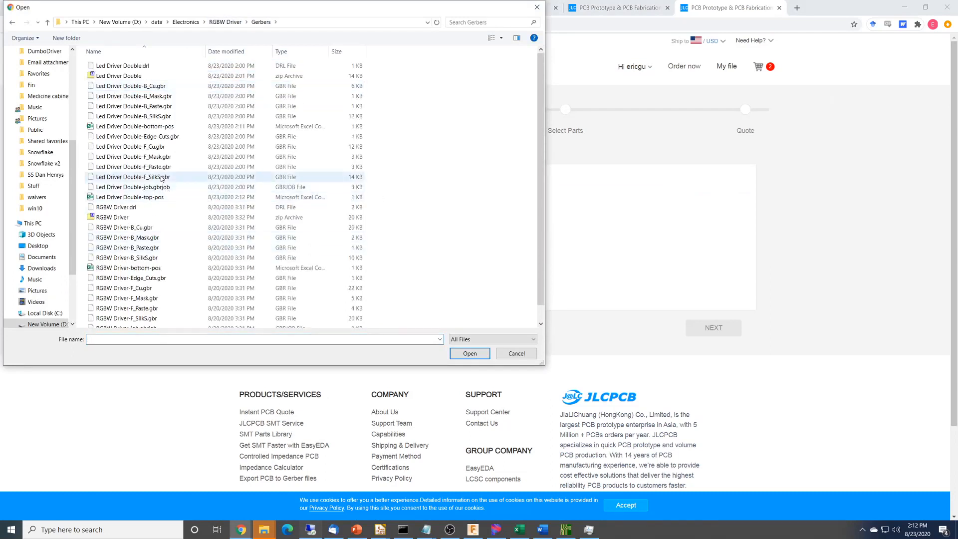
pyautogui.doubleClick(154, 198)
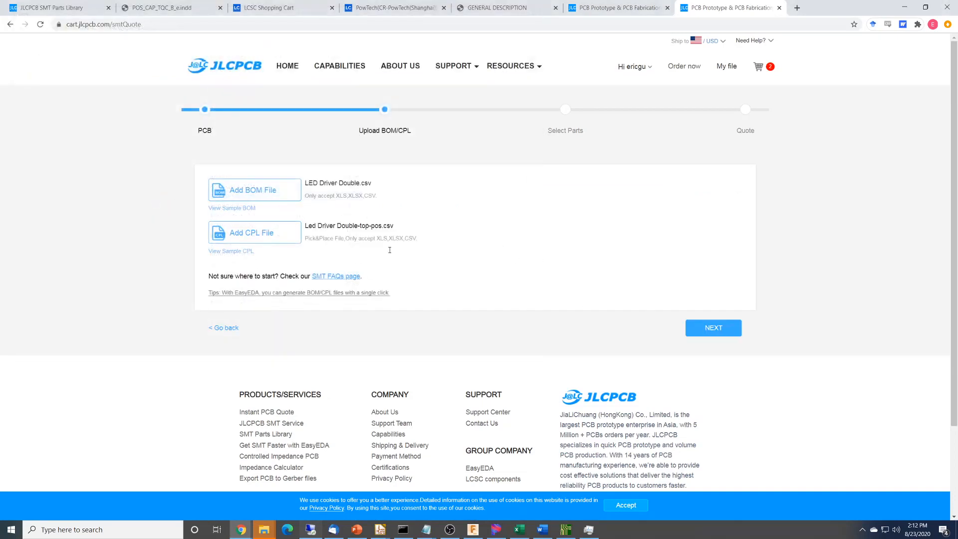
pyautogui.click(729, 329)
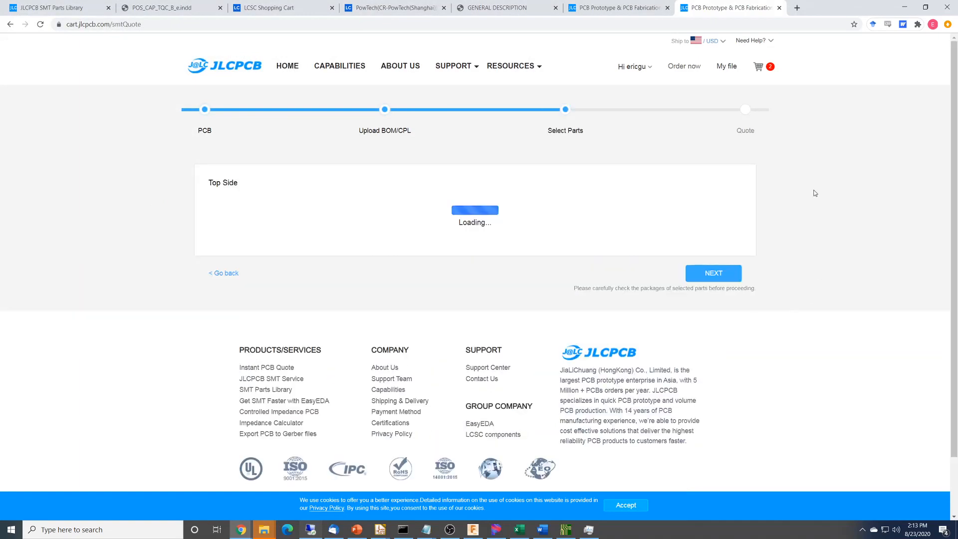
# Review the matched part details against the uploaded BOM data and continue to the quote.
pyautogui.scroll(-2, 816, 285)
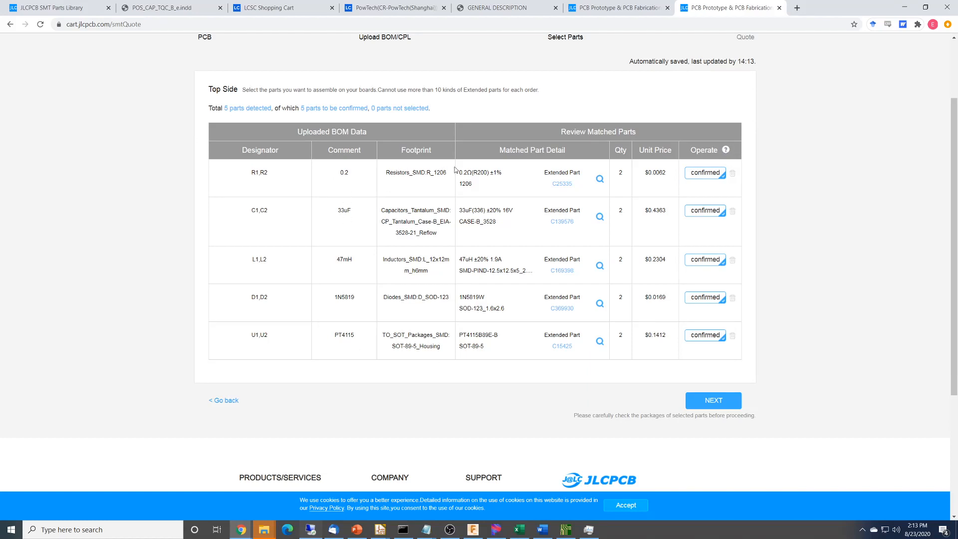
pyautogui.moveTo(500, 149); pyautogui.dragTo(582, 150)
pyautogui.click(581, 151)
pyautogui.click(714, 404)
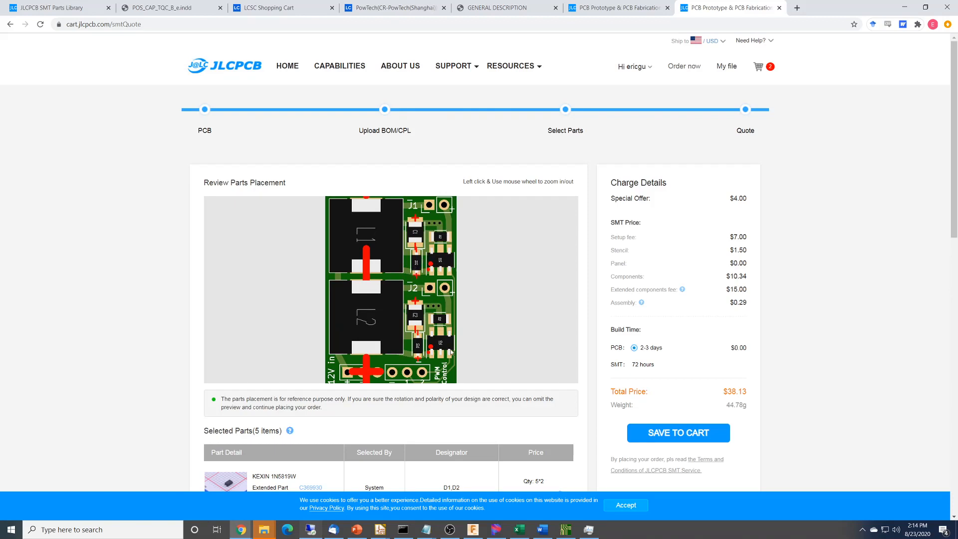
# Examine the quote's parts placement preview, the selected parts, and the unselected J1, J2 and J5 headers.
pyautogui.scroll(-1, 548, 350)
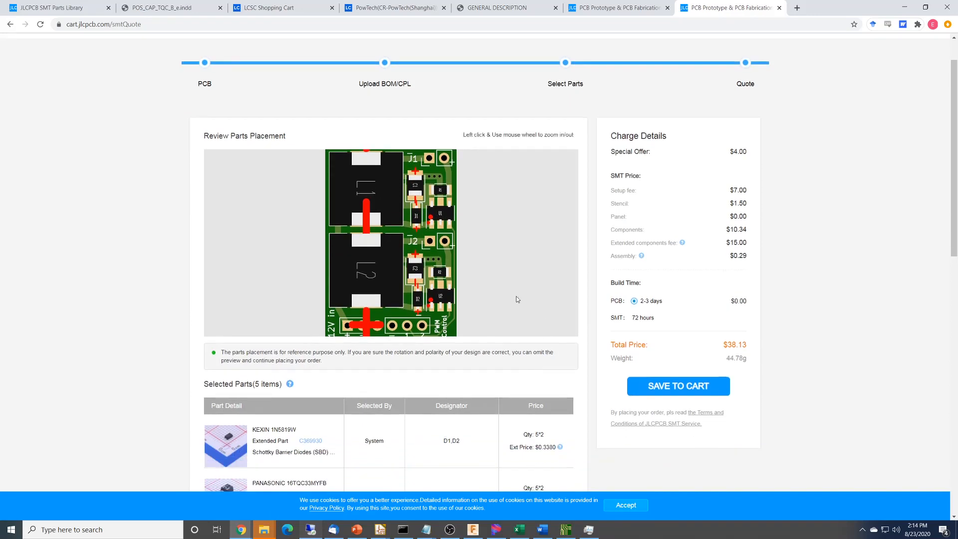
pyautogui.scroll(-6, 517, 300)
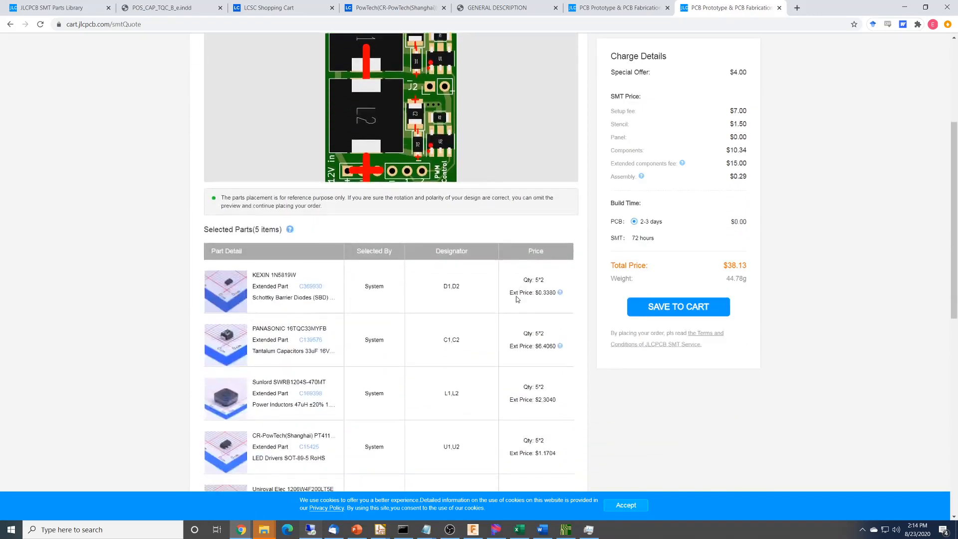
pyautogui.moveTo(243, 157)
pyautogui.scroll(-4, 349, 420)
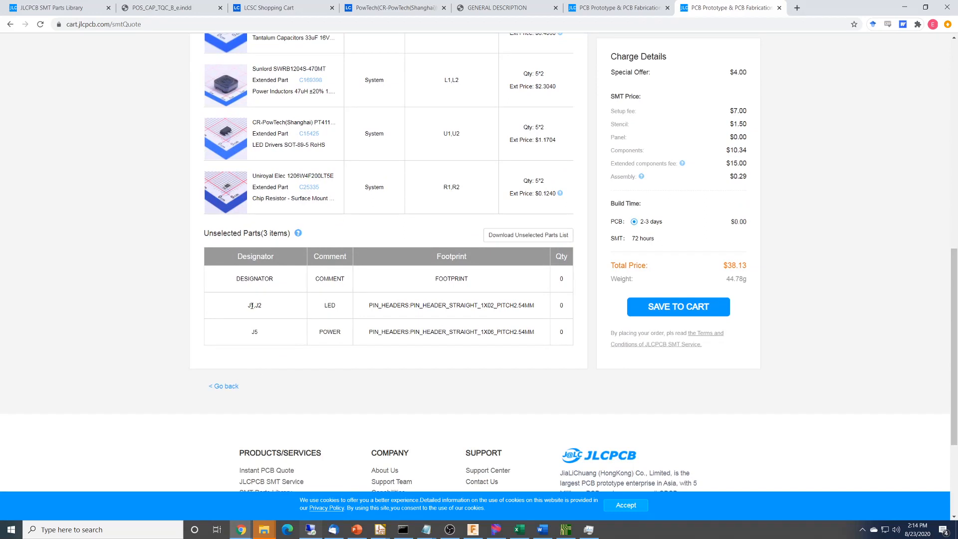
pyautogui.moveTo(248, 306); pyautogui.dragTo(262, 333)
pyautogui.scroll(5, 333, 328)
pyautogui.scroll(-3, 333, 328)
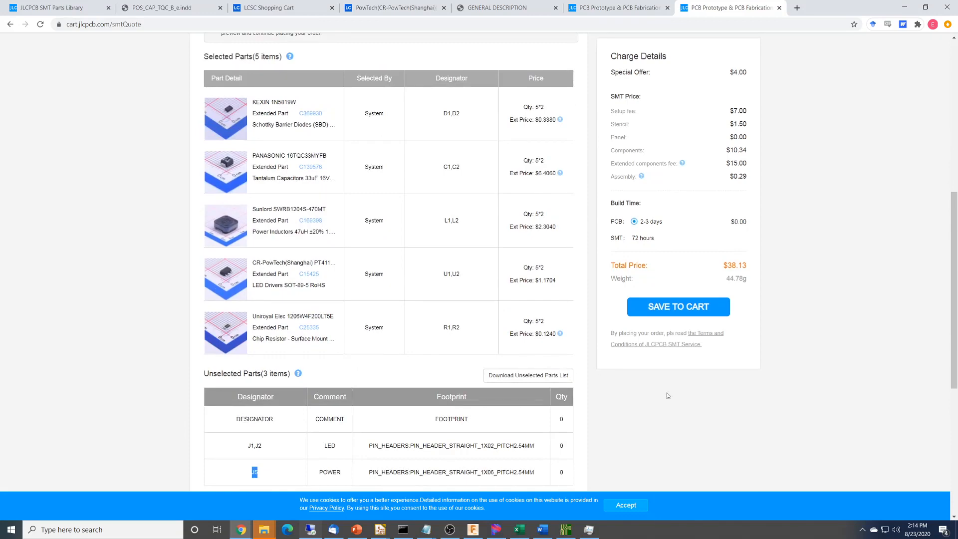
pyautogui.scroll(8, 672, 409)
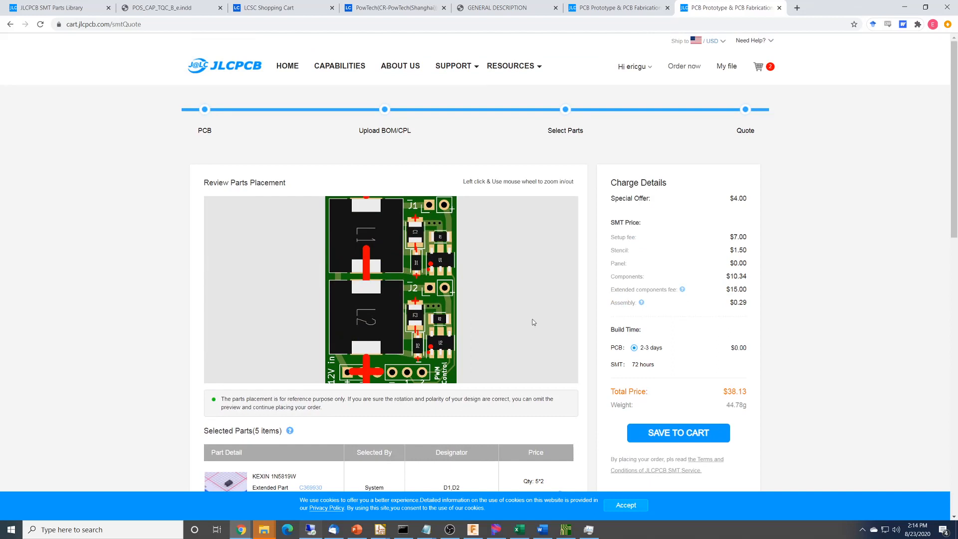
# Examine the charge details, including the setup fee, stencil, extended components fee and total price.
pyautogui.scroll(-2, 534, 322)
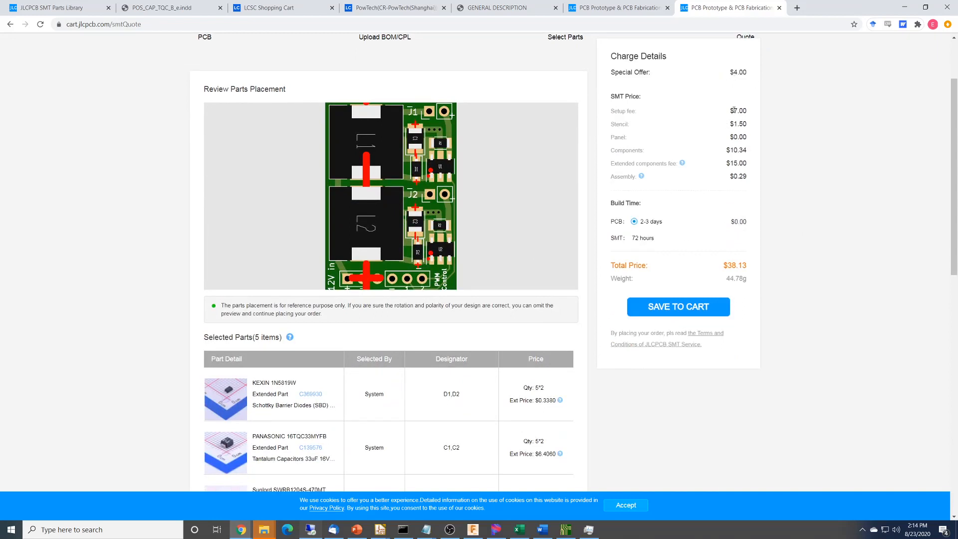
pyautogui.moveTo(733, 110); pyautogui.dragTo(750, 114)
pyautogui.moveTo(733, 124); pyautogui.dragTo(746, 123)
pyautogui.moveTo(680, 165)
pyautogui.scroll(-2, 844, 280)
pyautogui.scroll(1, 844, 280)
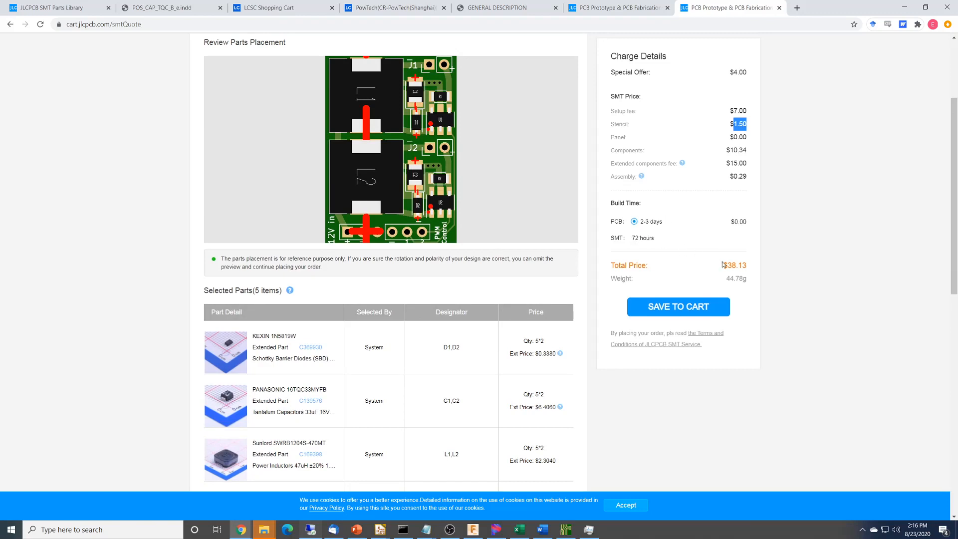
# Recheck the quote's total price against the setup fee and extended components fee, along with the parts placement preview.
pyautogui.moveTo(722, 265); pyautogui.dragTo(744, 265)
pyautogui.scroll(-1, 812, 349)
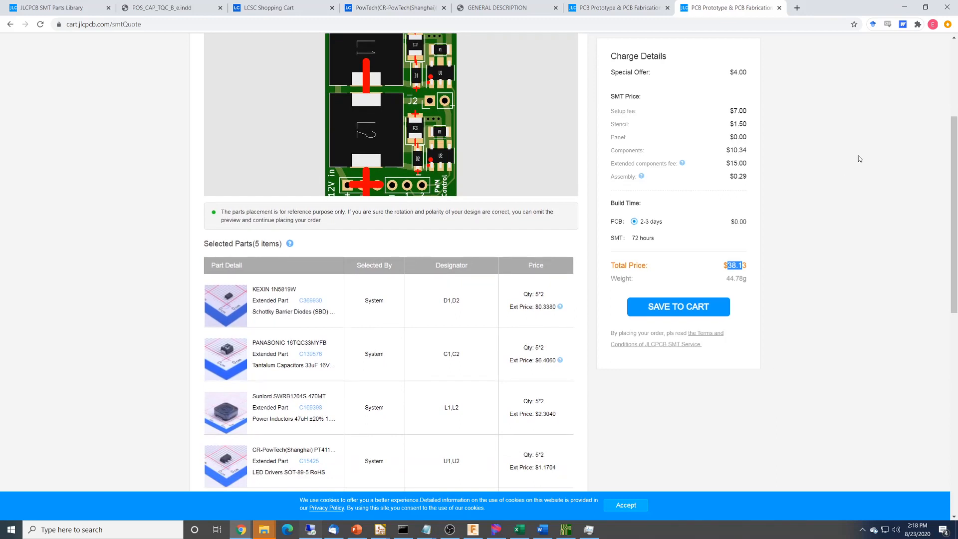
pyautogui.tripleClick(734, 110)
pyautogui.moveTo(731, 164); pyautogui.dragTo(746, 163)
pyautogui.scroll(3, 826, 183)
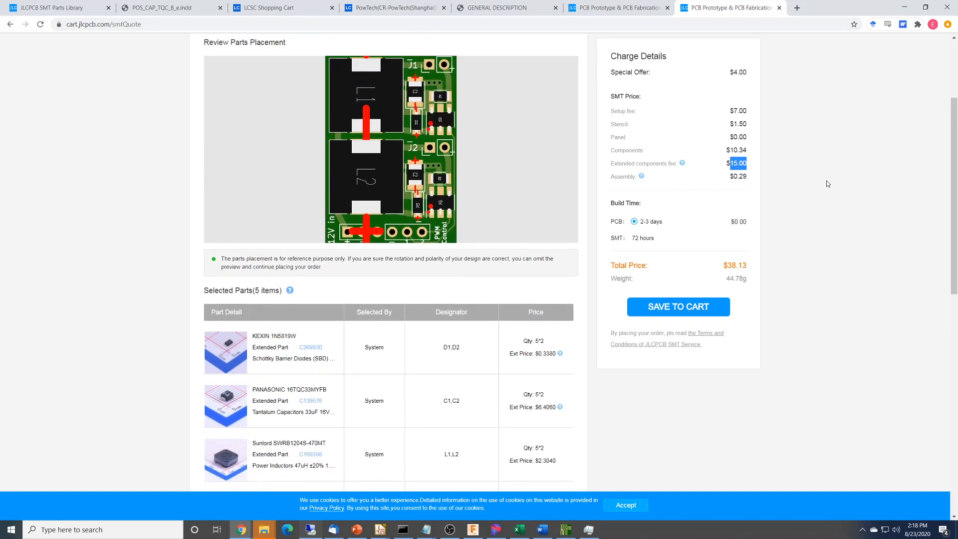
pyautogui.scroll(-1, 827, 184)
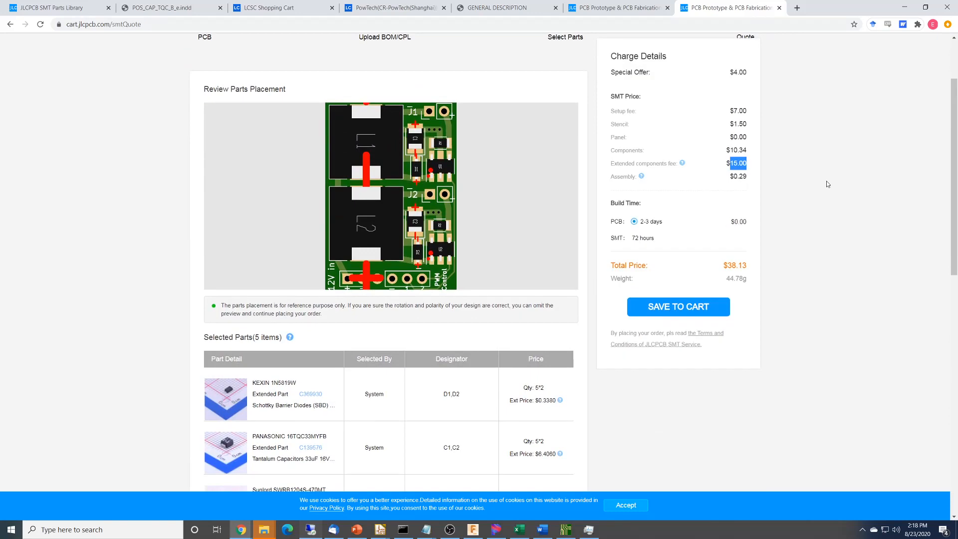
# Switch to the board layout in Pcbnew, show the copper zones filled, and return them to outlines only.
pyautogui.hotkey('alt', 'Tab')
pyautogui.hotkey('alt', 'Tab')
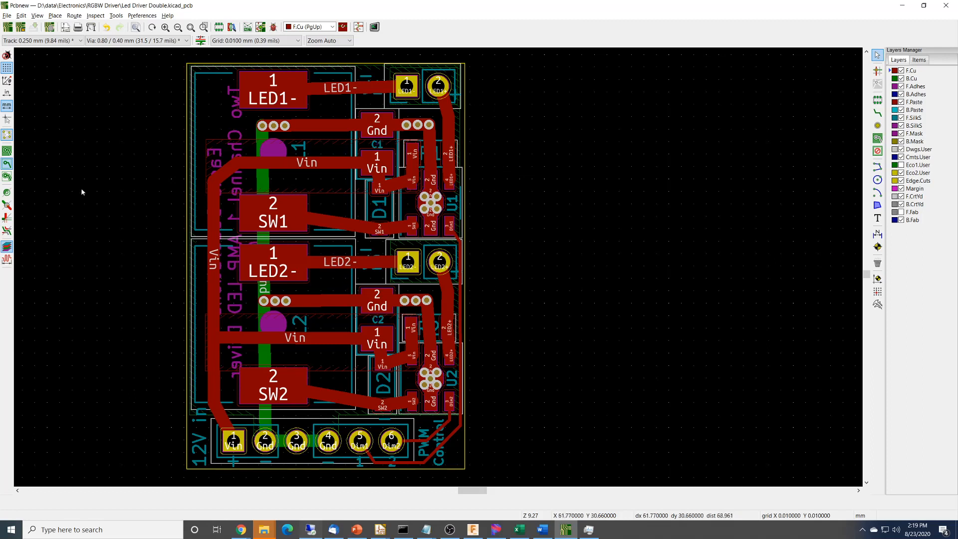
pyautogui.click(8, 151)
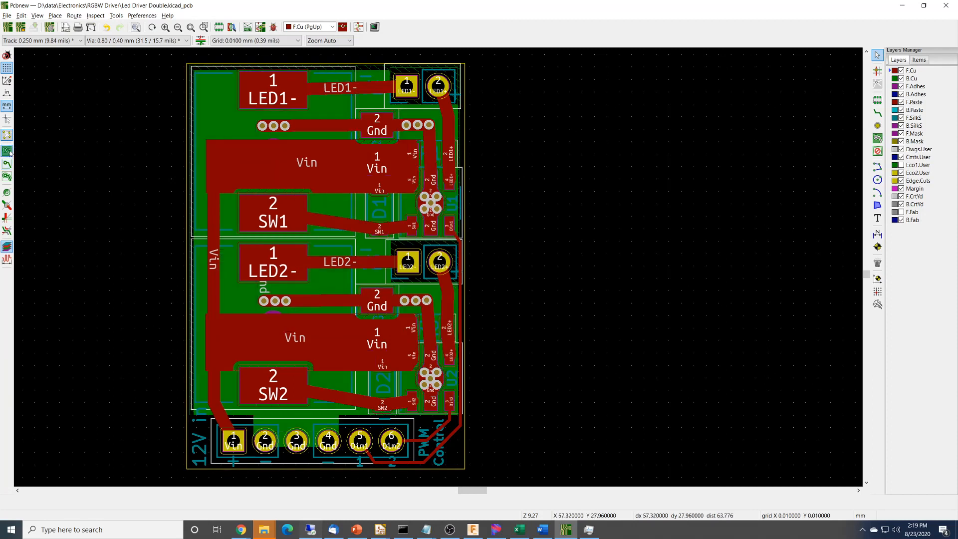
pyautogui.click(7, 164)
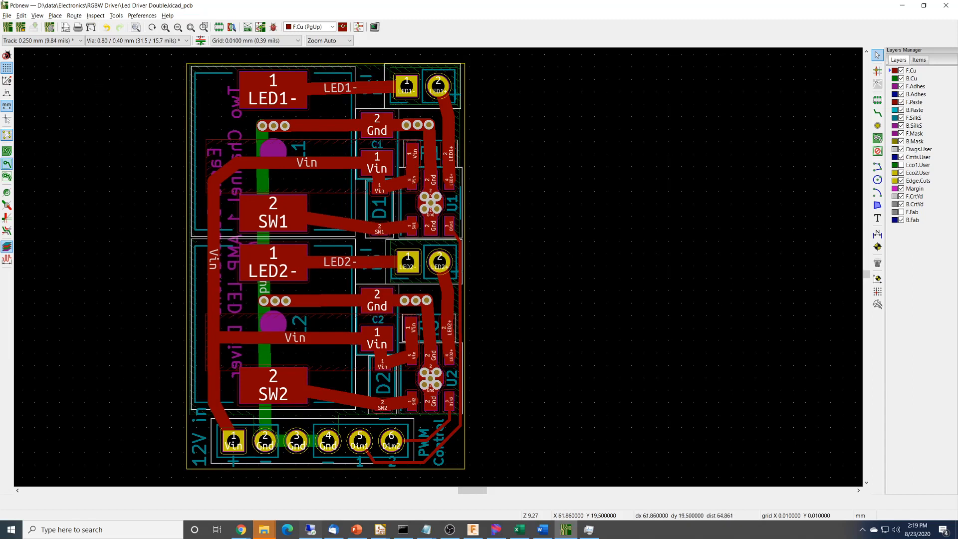
# Preview the board printout with the existing print settings and return to the print options.
pyautogui.click(7, 15)
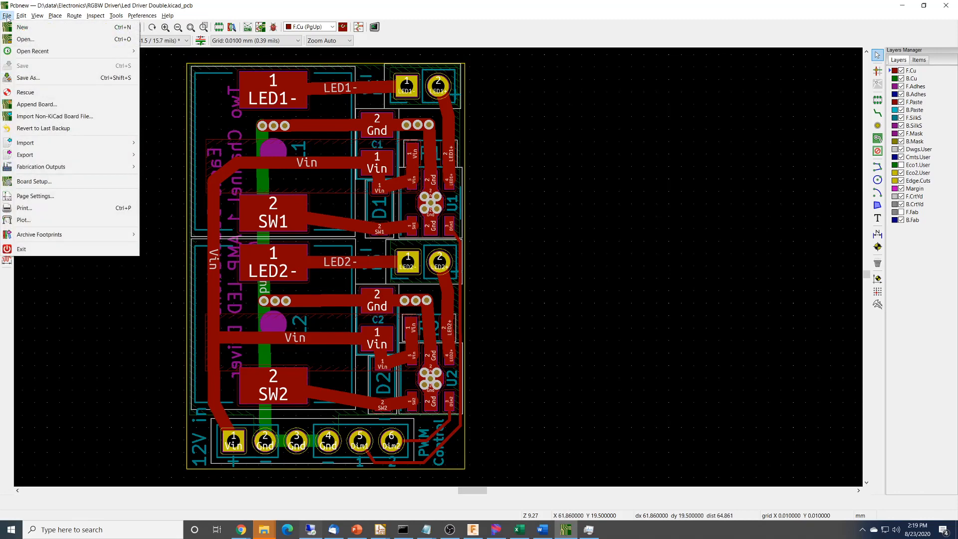
pyautogui.click(55, 207)
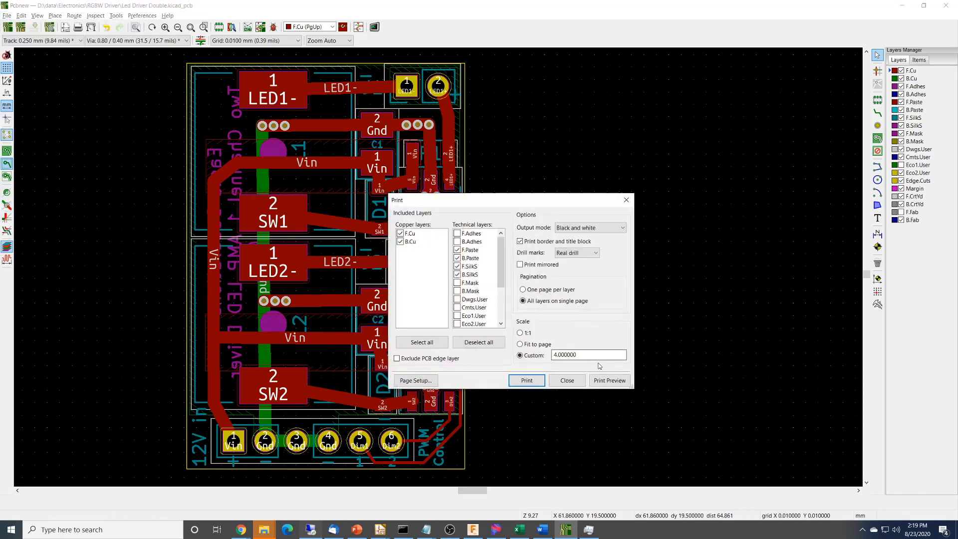
pyautogui.click(613, 381)
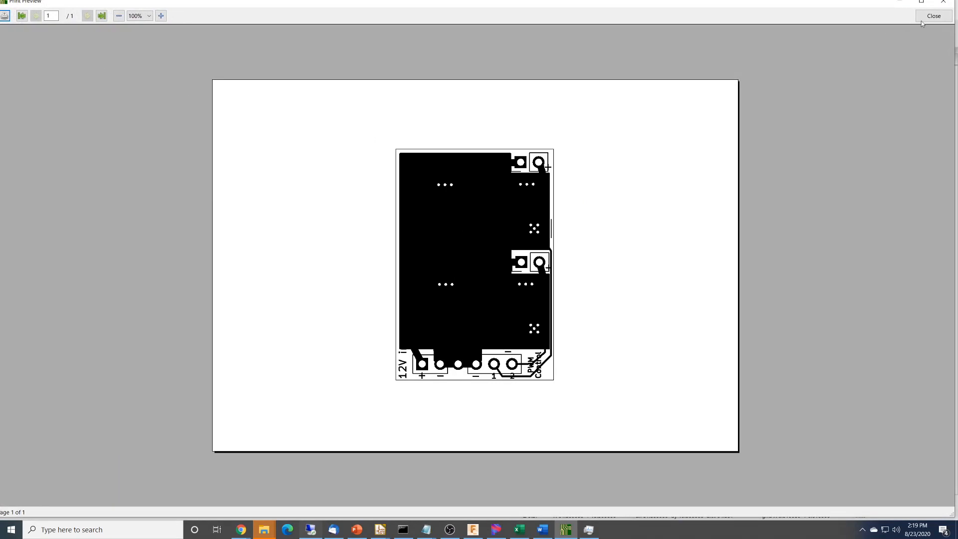
pyautogui.click(933, 16)
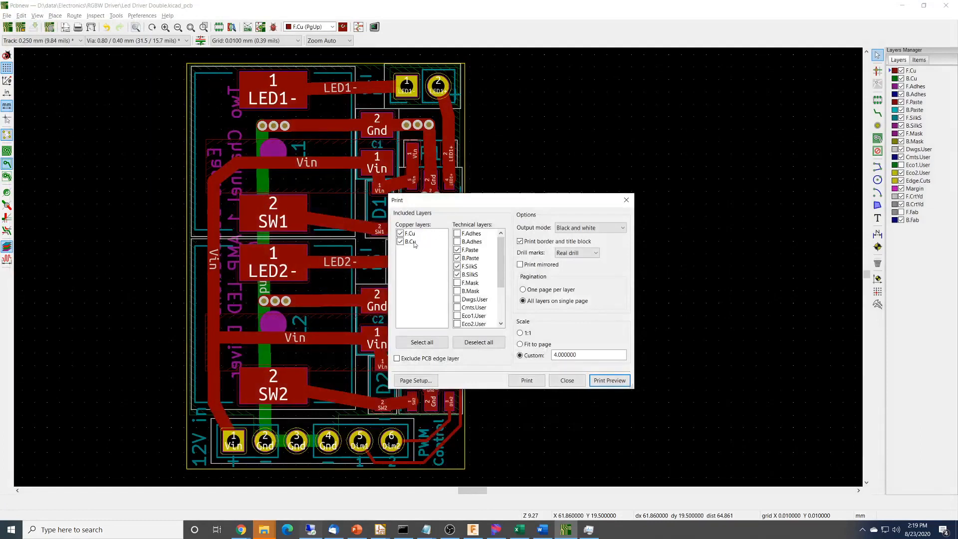
# Exclude the F.Cu and B.Cu copper layers from the print and preview the paste and silkscreen printout.
pyautogui.click(401, 243)
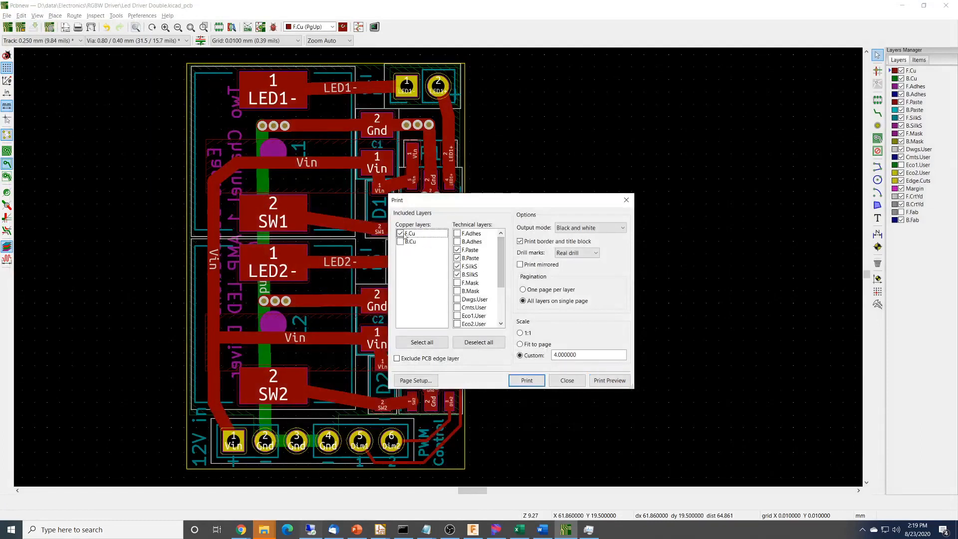
pyautogui.click(400, 234)
pyautogui.click(609, 380)
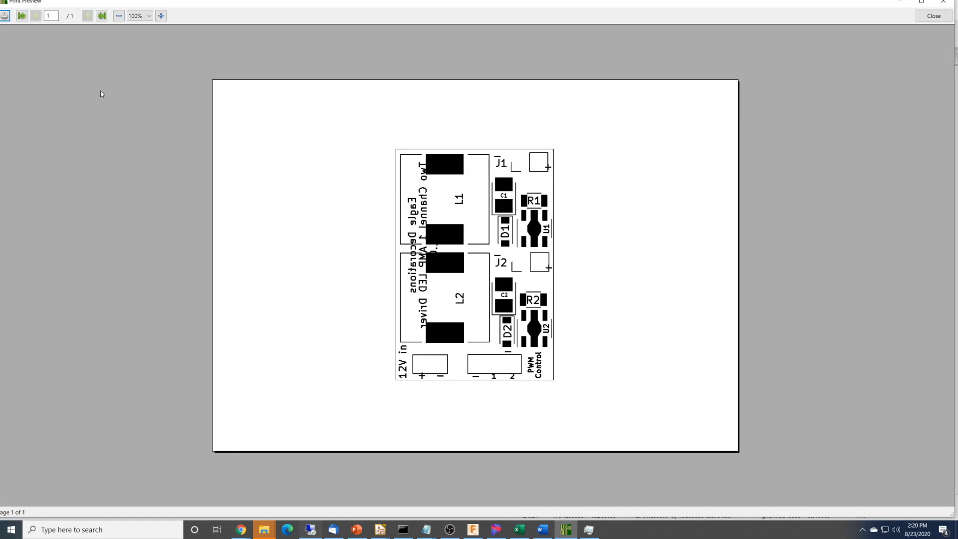
pyautogui.click(931, 18)
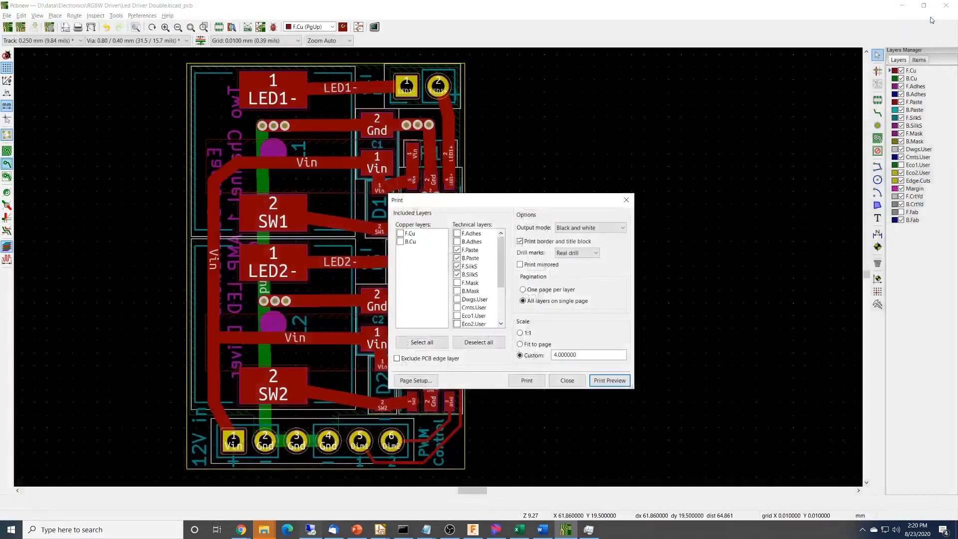
# Set the print scale to 1:1, preview the page, and leave the print settings without printing.
pyautogui.click(519, 333)
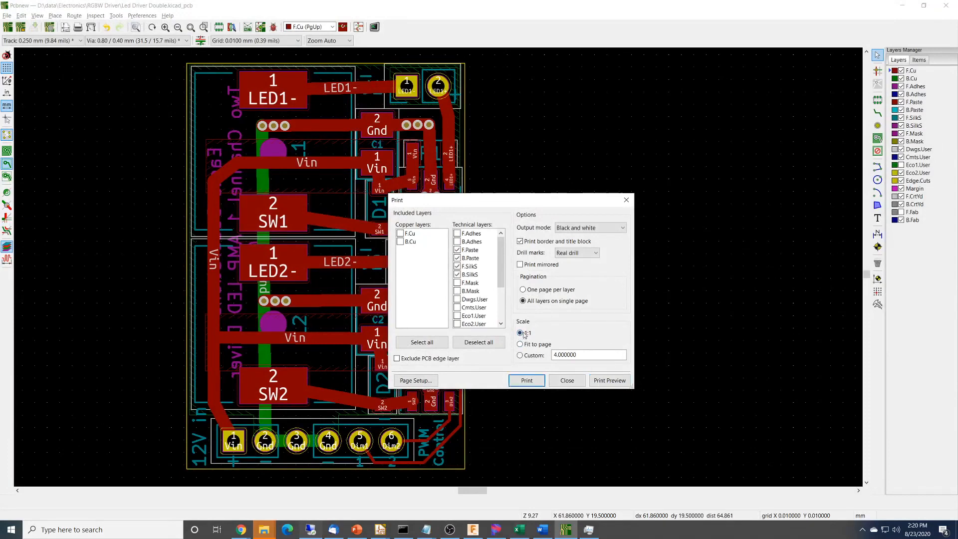
pyautogui.click(609, 380)
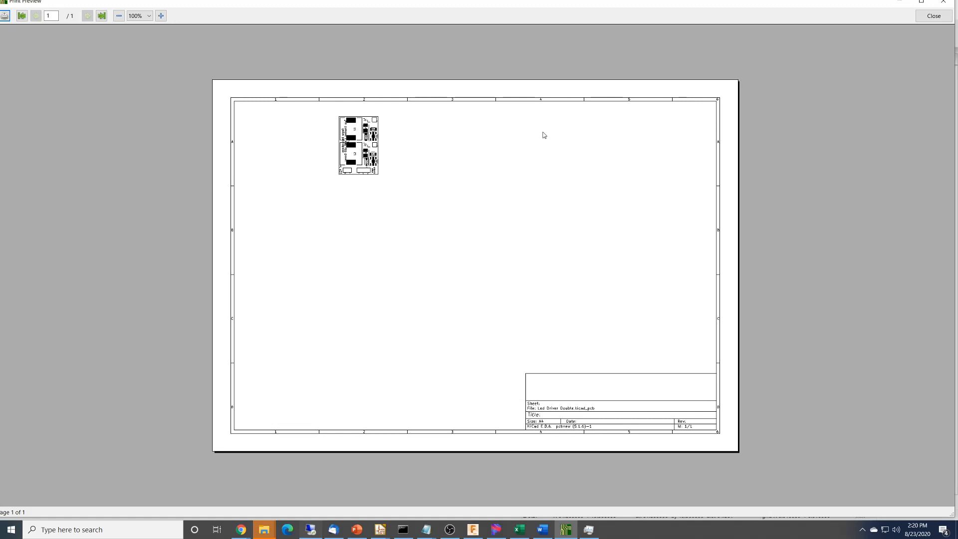
pyautogui.click(934, 17)
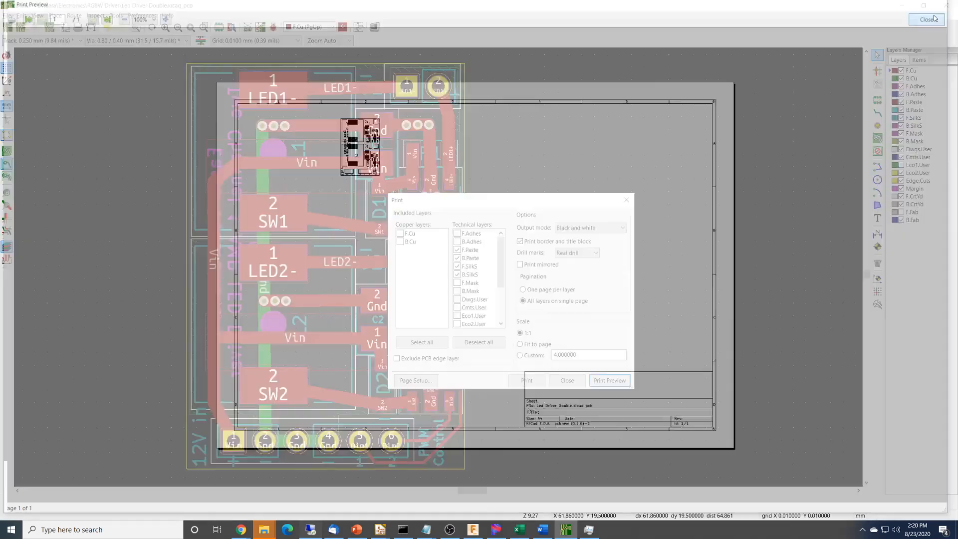
pyautogui.click(626, 200)
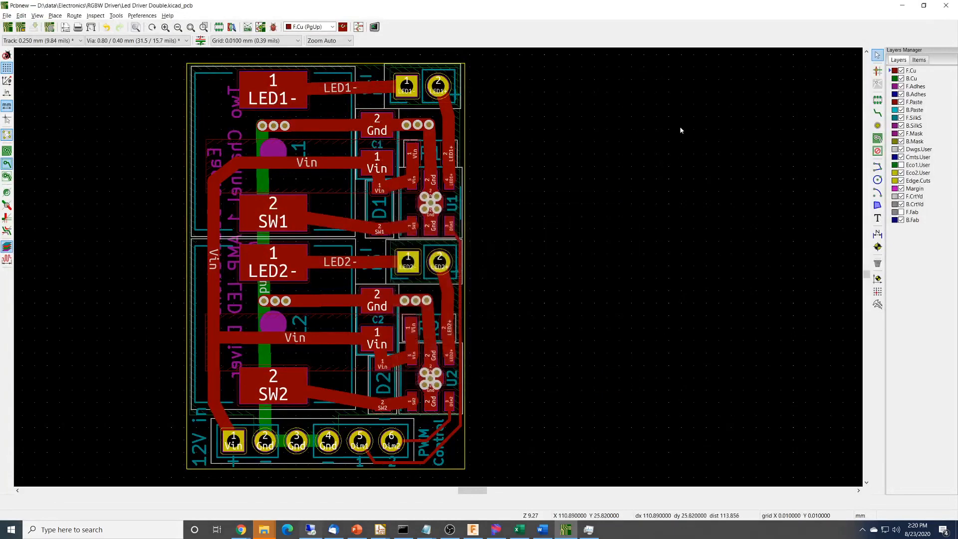